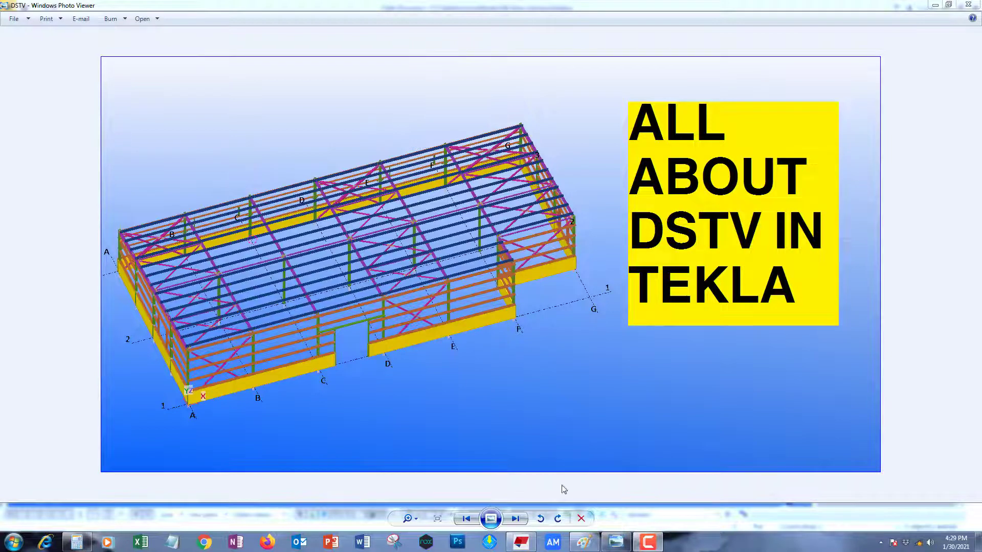
- Orbit and zoom the Tekla 3D model to bring the 5870-long column into view
left_click(532, 544)
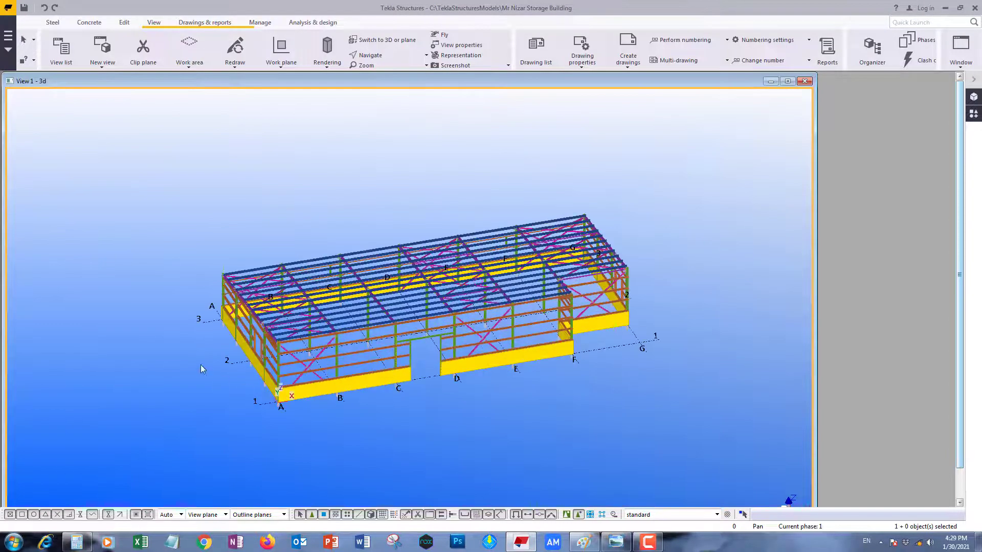
middle_click_drag(353, 347, 542, 340, "ctrl")
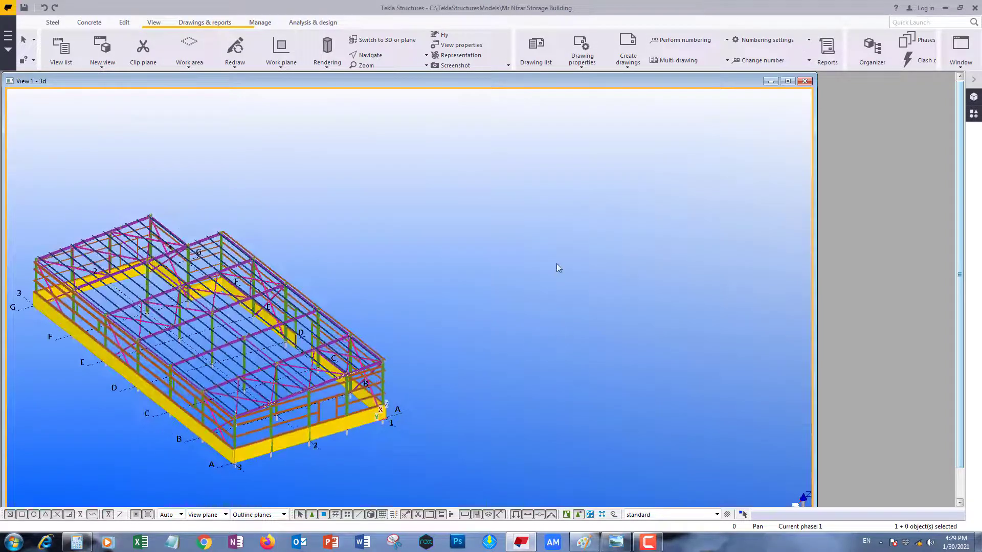
scroll(556, 263, "down", 3)
scroll(445, 375, "up", 3)
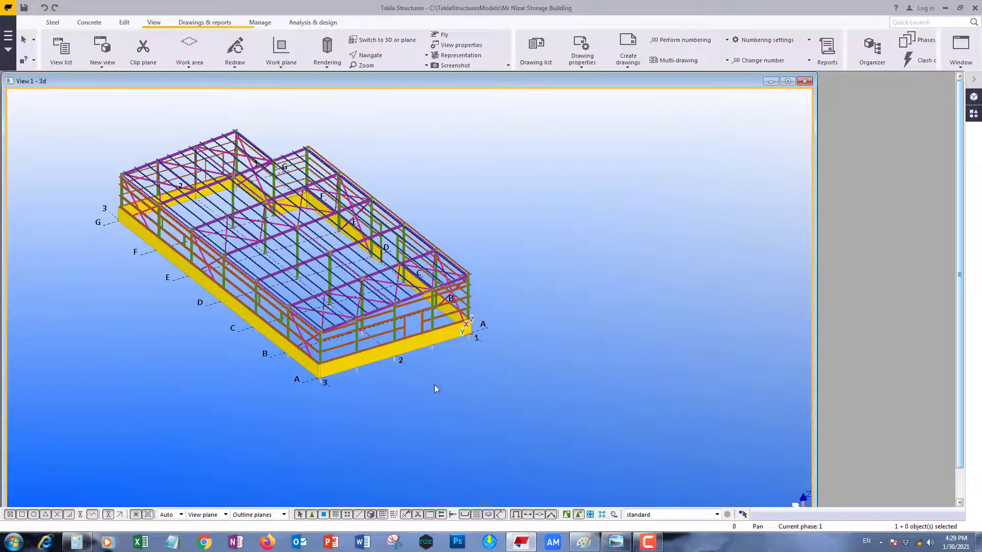
scroll(304, 225, "up", 2)
scroll(605, 228, "down", 2)
scroll(643, 431, "up", 4)
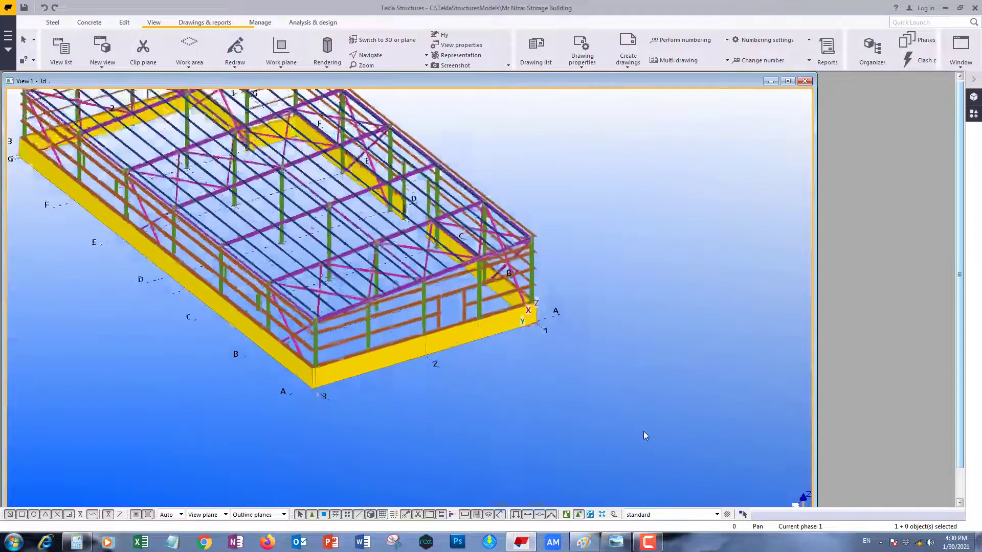
scroll(390, 277, "up", 6)
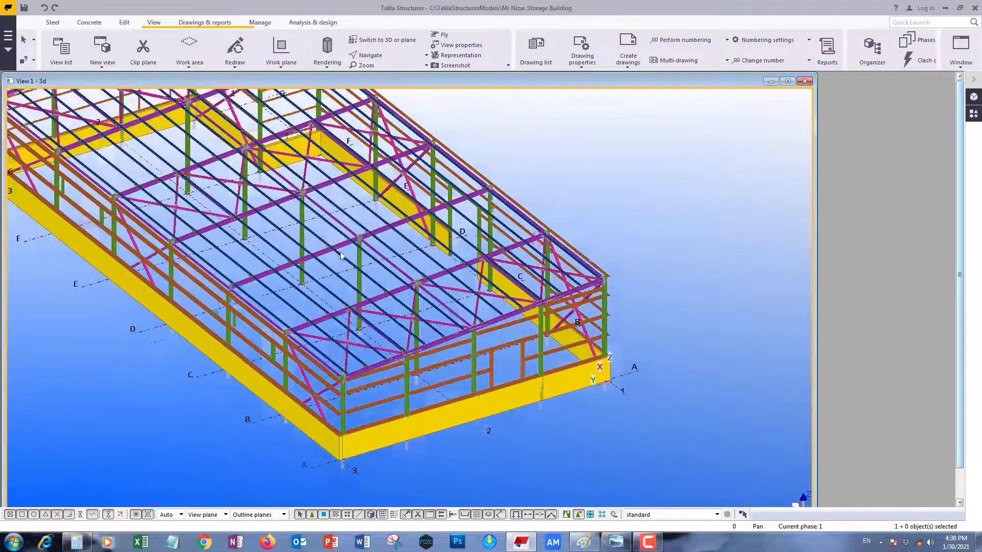
scroll(455, 312, "down", 3)
scroll(390, 332, "up", 5)
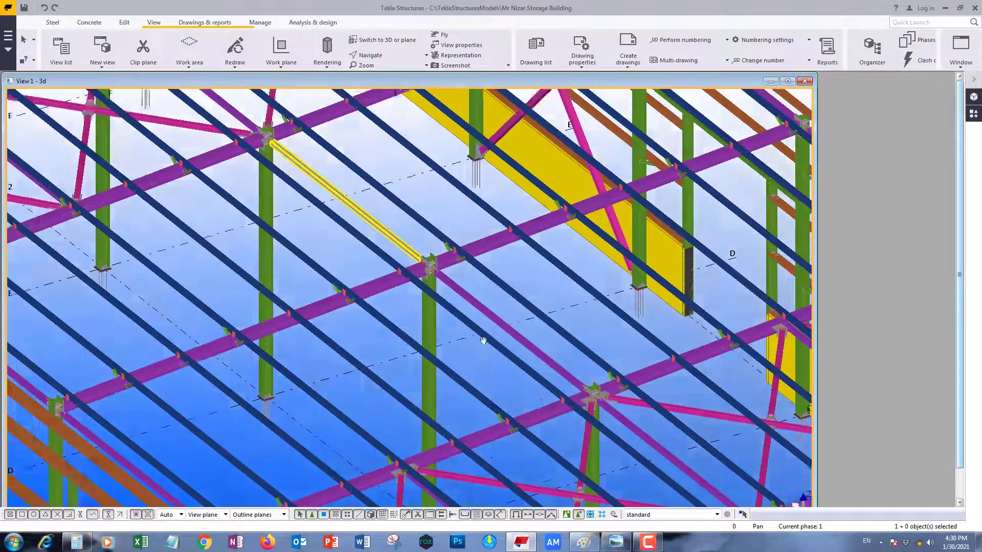
- Select the column and show only it in the model view
left_click(391, 331)
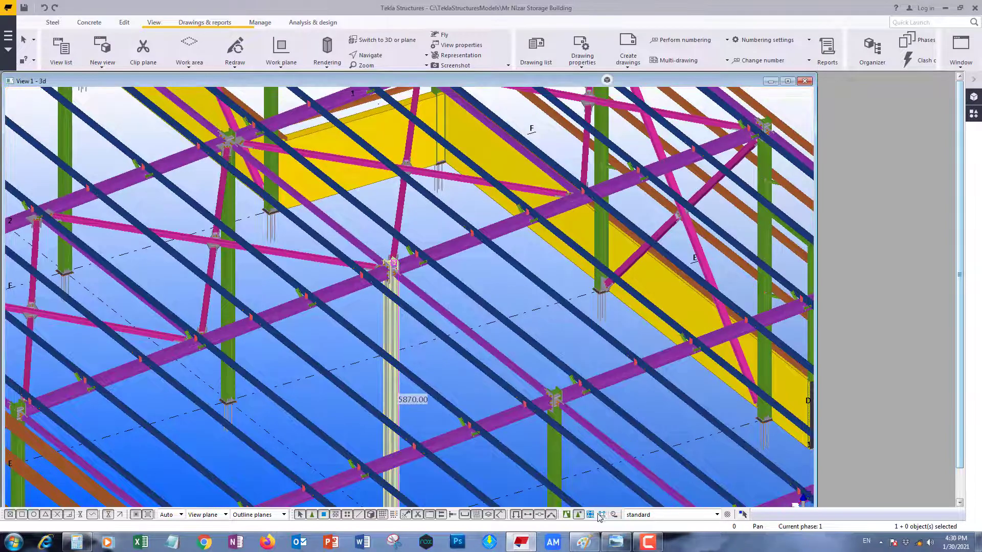
scroll(414, 347, "up", 3)
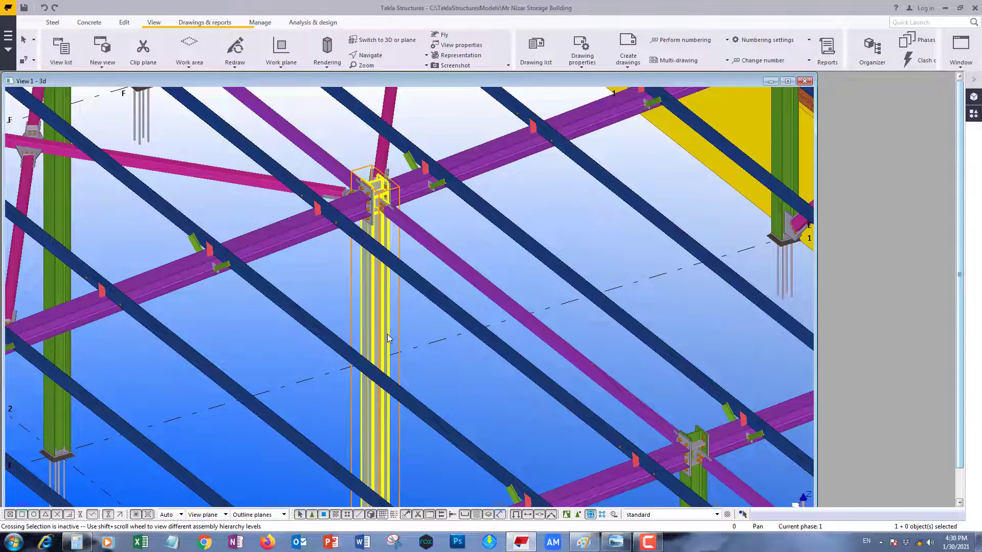
right_click(387, 336)
left_click(431, 198)
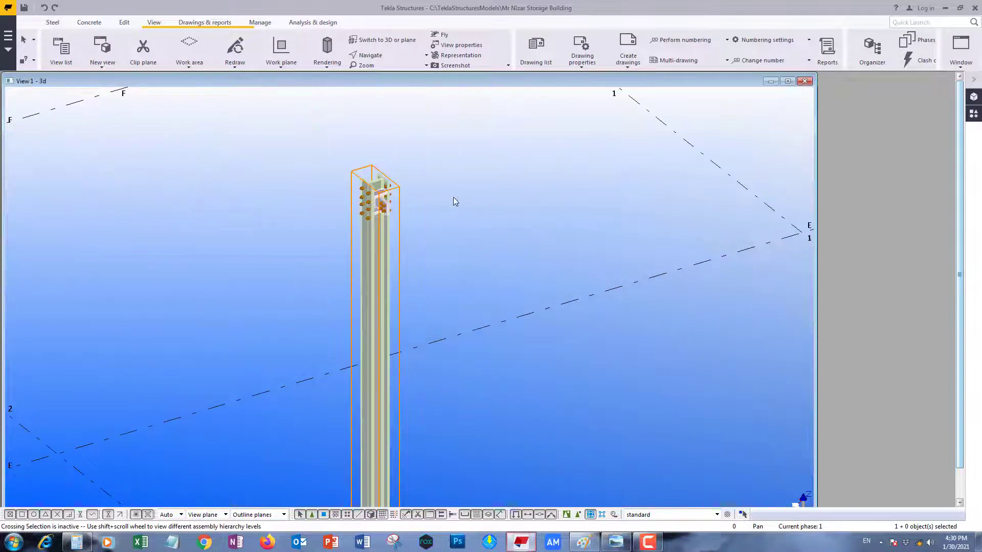
- Turn on component selection and orbit around the column's bolted top connection
left_click(578, 514)
scroll(425, 198, "up", 5)
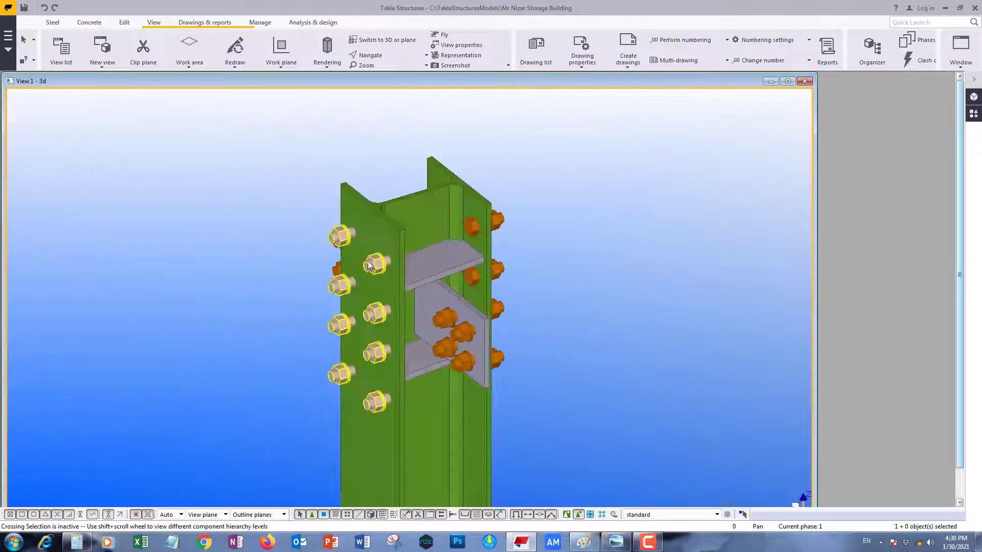
mouse_move(395, 263)
middle_mouse_down("ctrl")
mouse_move(438, 263)
mouse_move(397, 270)
middle_mouse_up("ctrl")
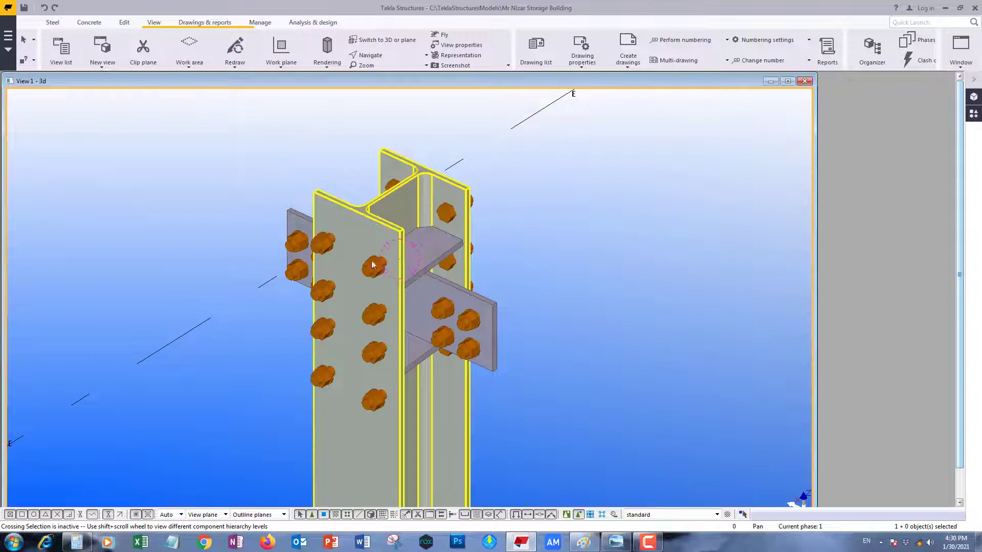
scroll(372, 264, "down", 6)
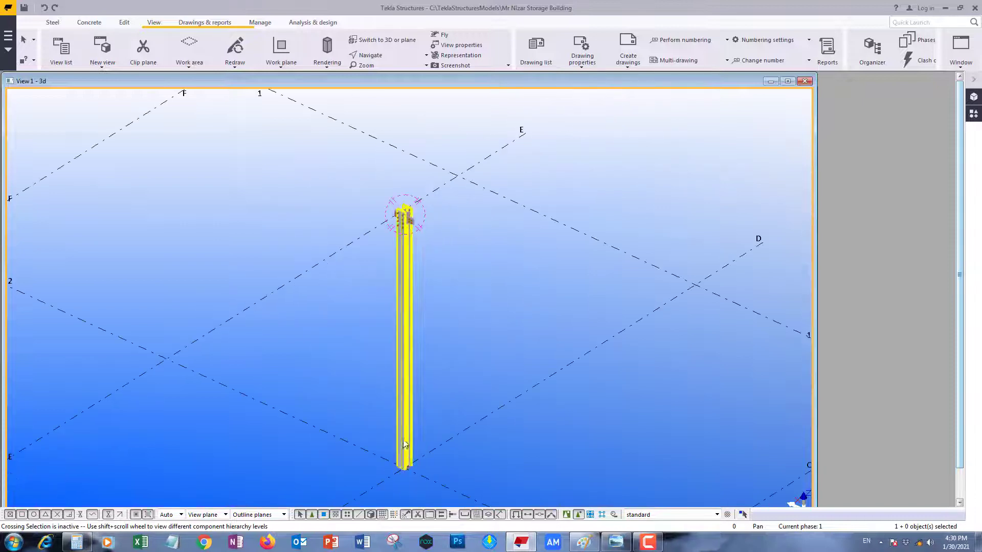
scroll(405, 444, "up", 3)
scroll(408, 471, "down", 3)
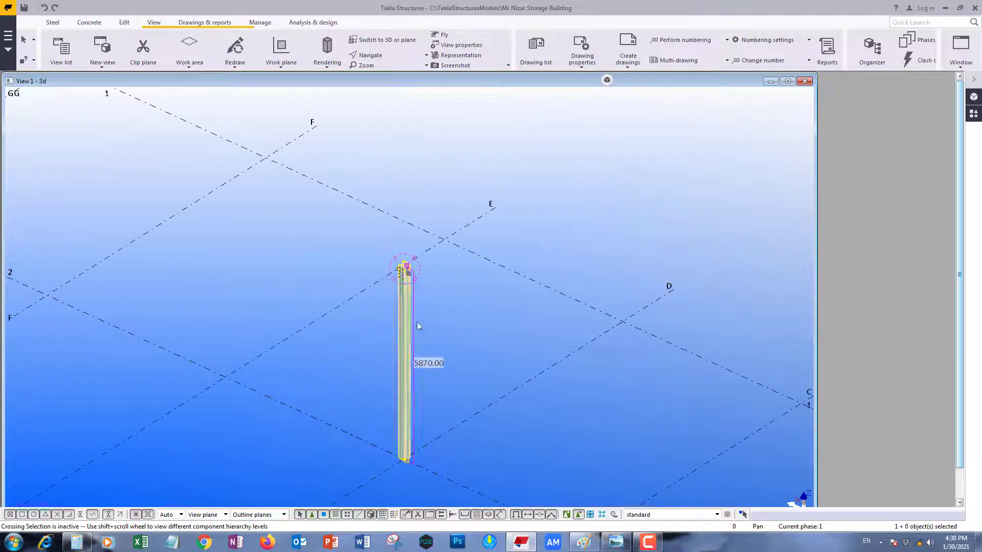
scroll(397, 228, "up", 2)
- Create a single-part drawing of the column and open M.2 from the Drawing List
right_click(327, 235)
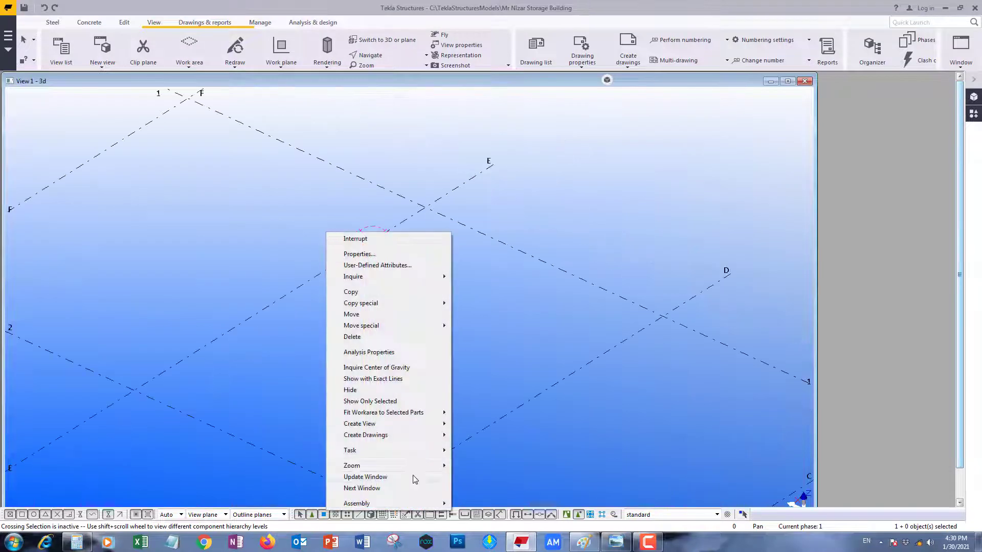
mouse_move(387, 436)
left_click(475, 435)
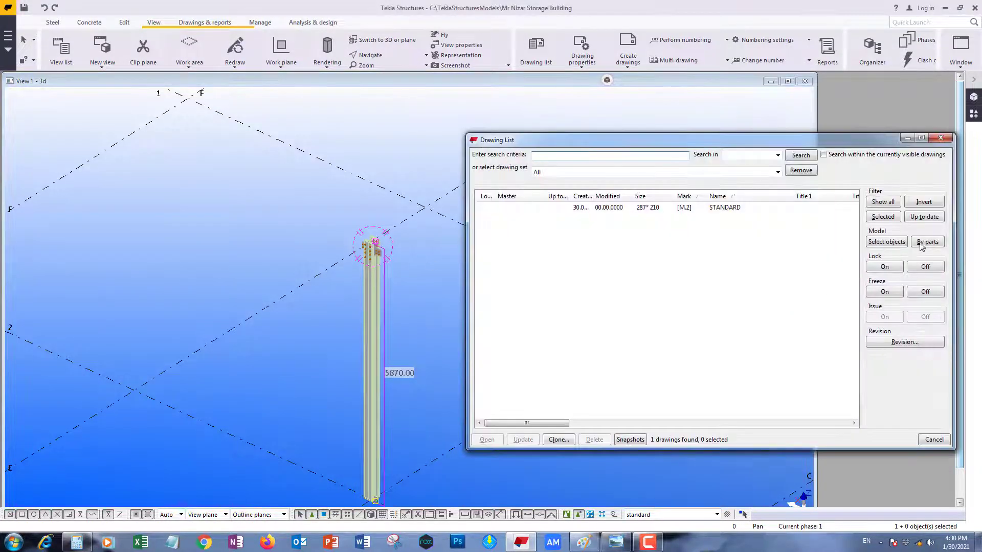
double_click(761, 209)
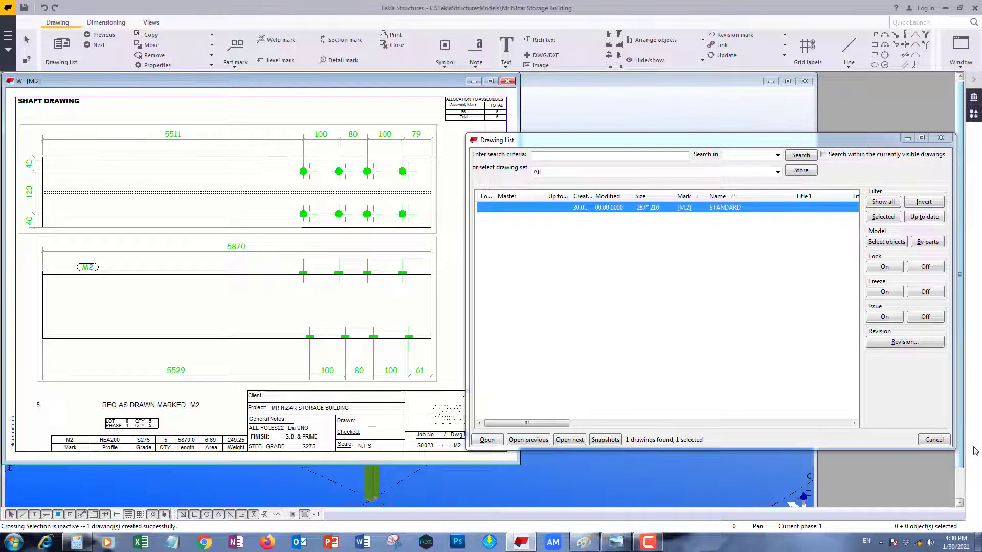
left_click(933, 439)
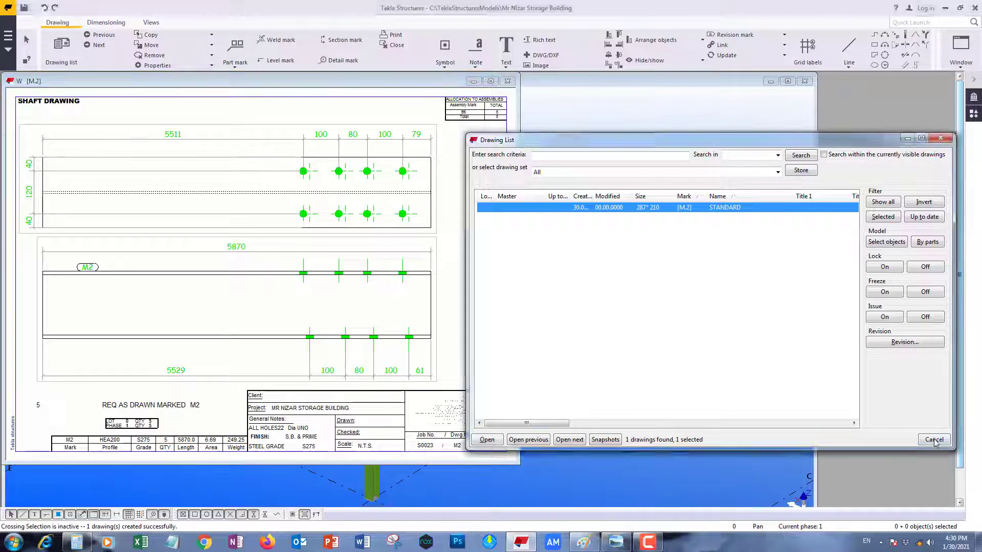
- Maximize the M2 drawing and select the column outline
left_click(490, 81)
scroll(664, 330, "up", 2)
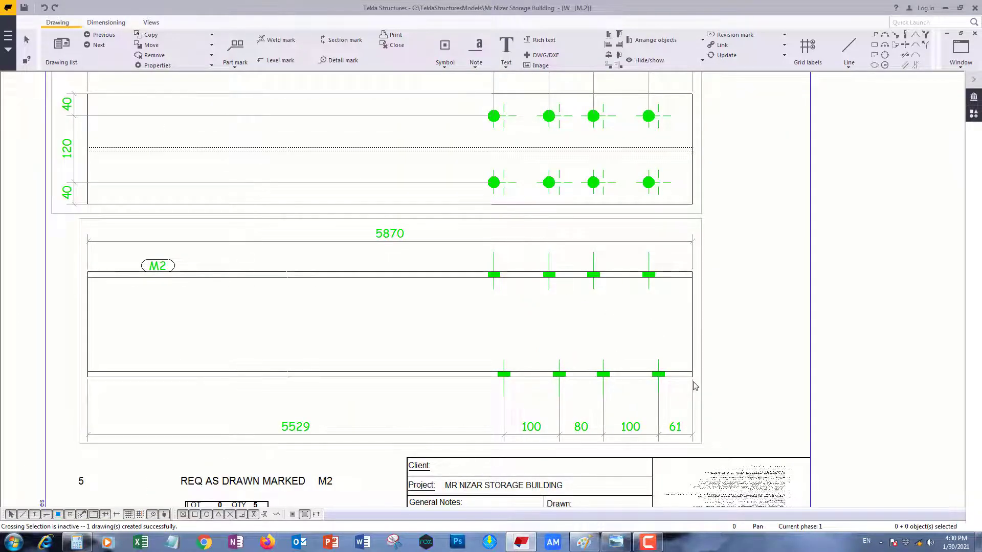
left_click(88, 276)
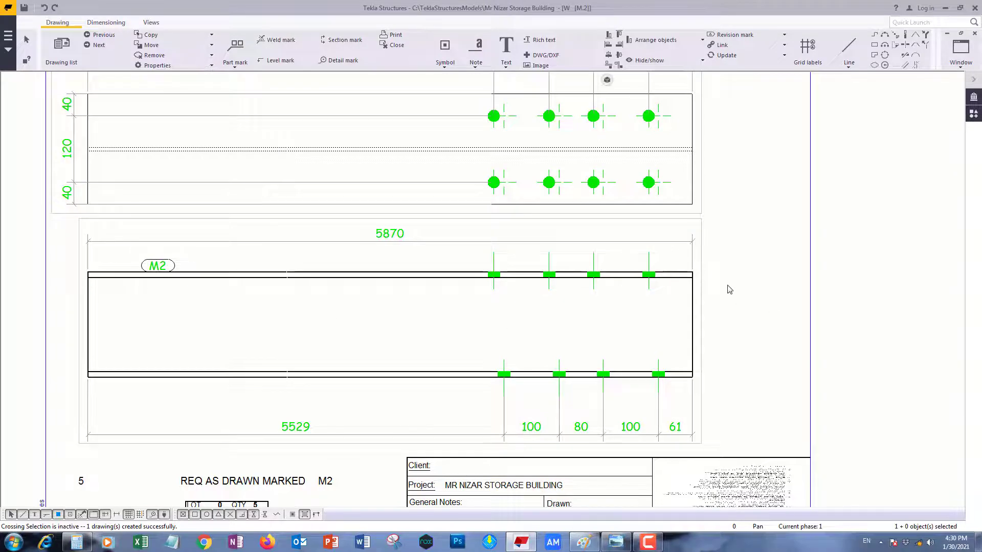
scroll(502, 282, "down", 2)
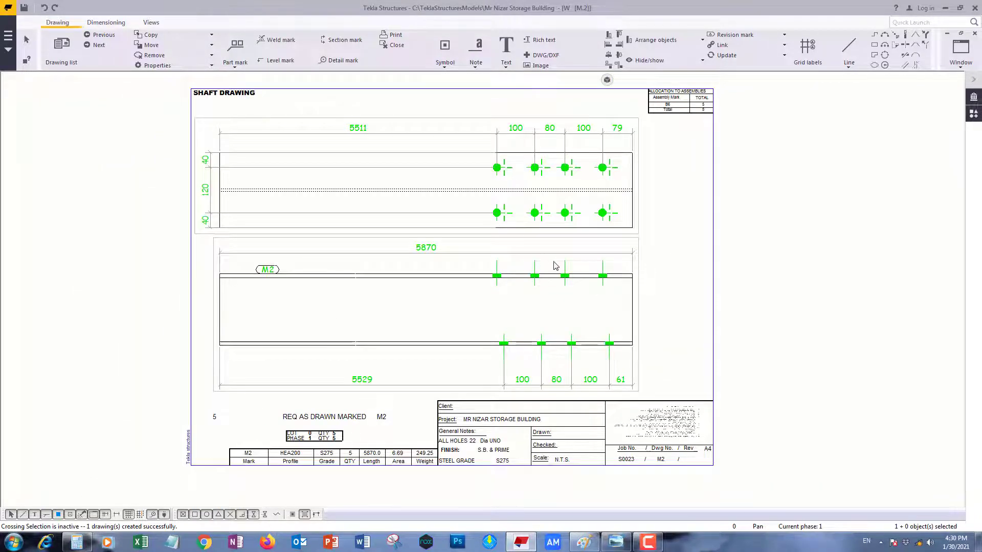
scroll(568, 377, "up", 2)
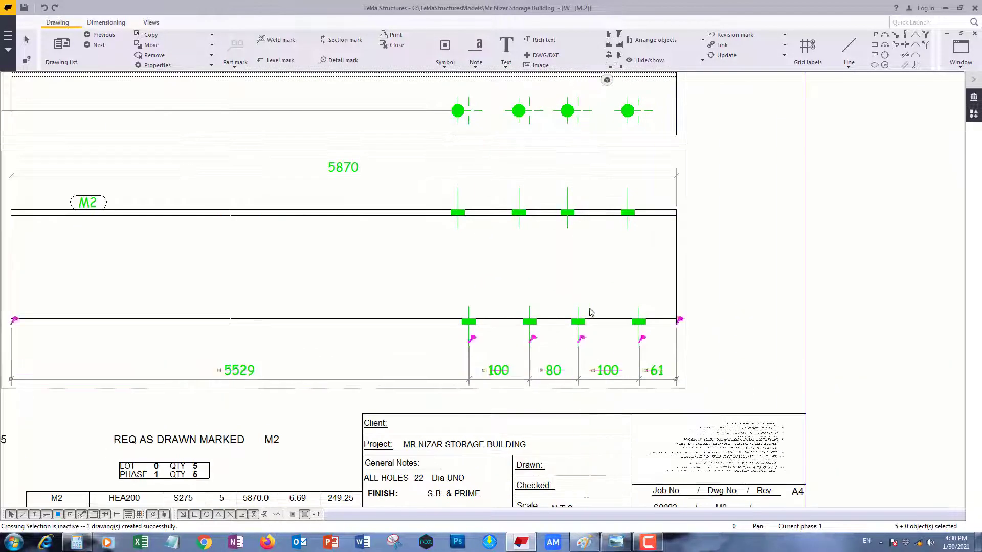
scroll(580, 228, "down", 2)
- Check the 5870 overall length dimension and SHAFT DRAWING title, then close the drawing
left_click(455, 207)
scroll(455, 207, "up", 3)
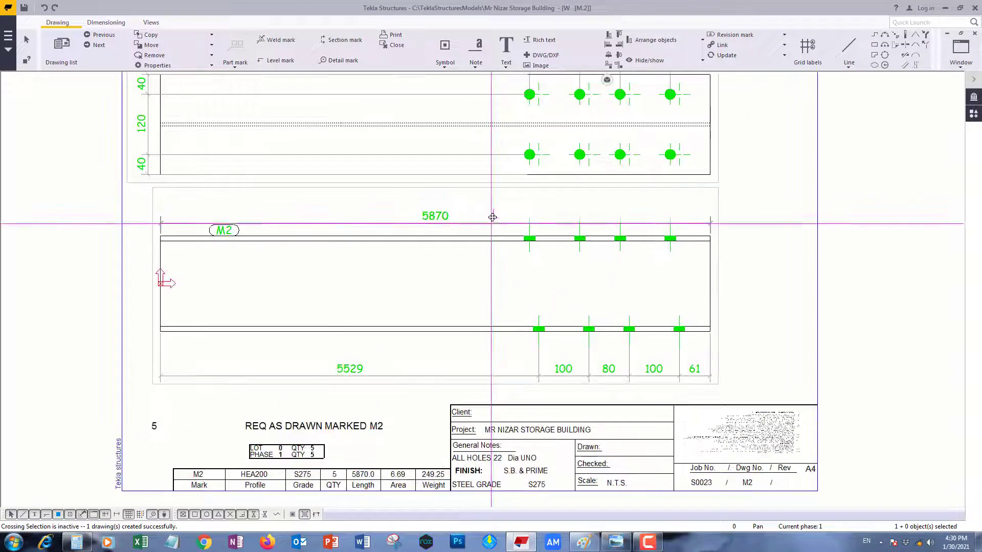
scroll(575, 239, "down", 1)
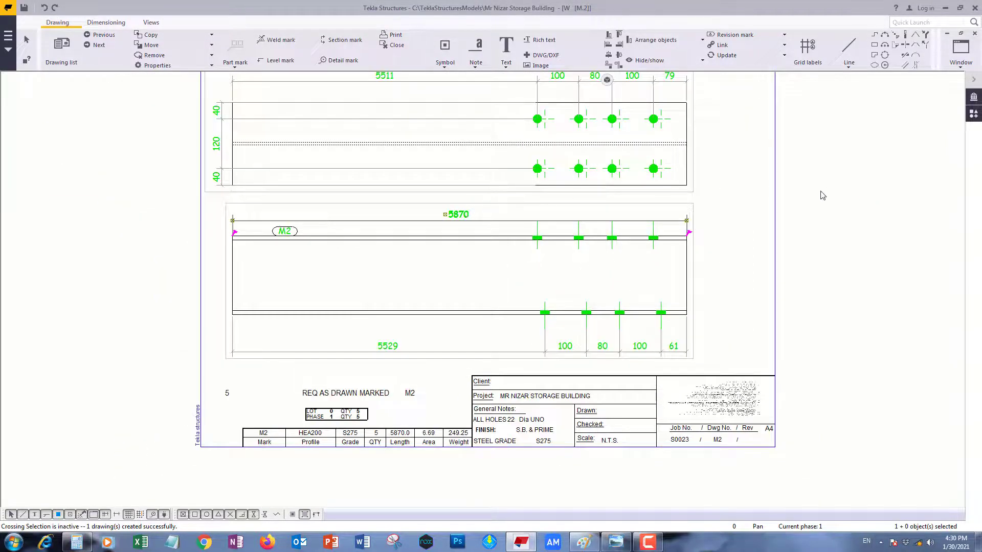
left_click(773, 228)
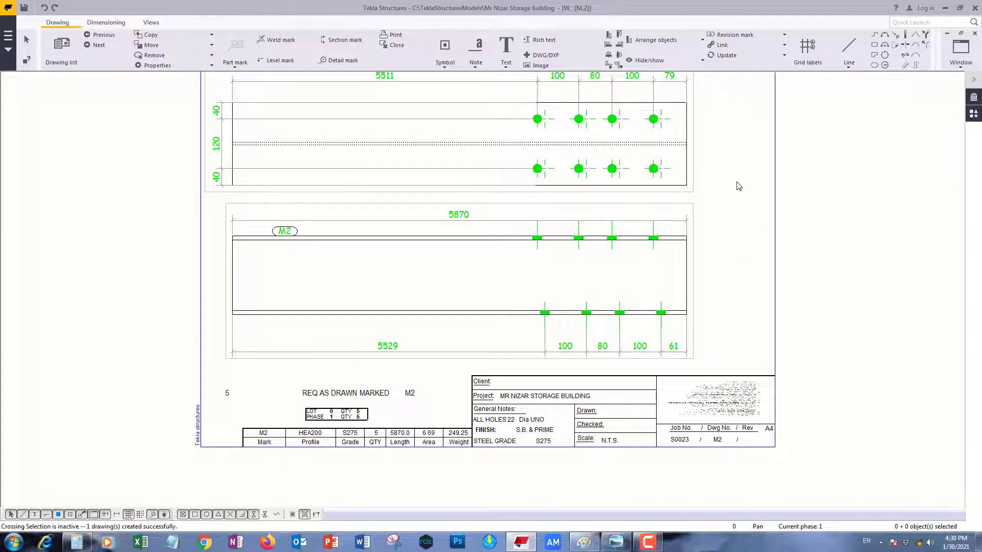
middle_click_drag(739, 186, 699, 226)
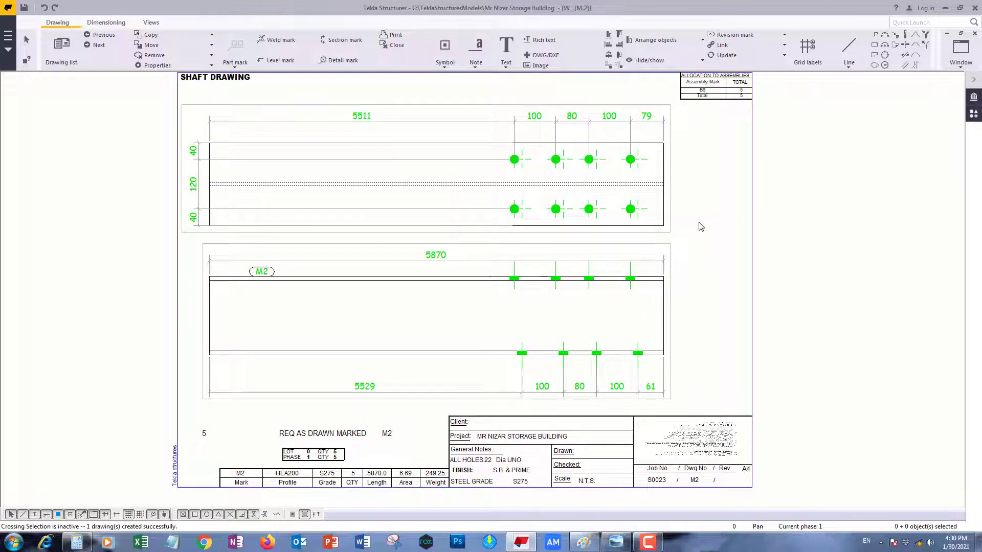
left_click(975, 33)
- Answer the save prompt and redisplay the whole model
left_click(269, 318)
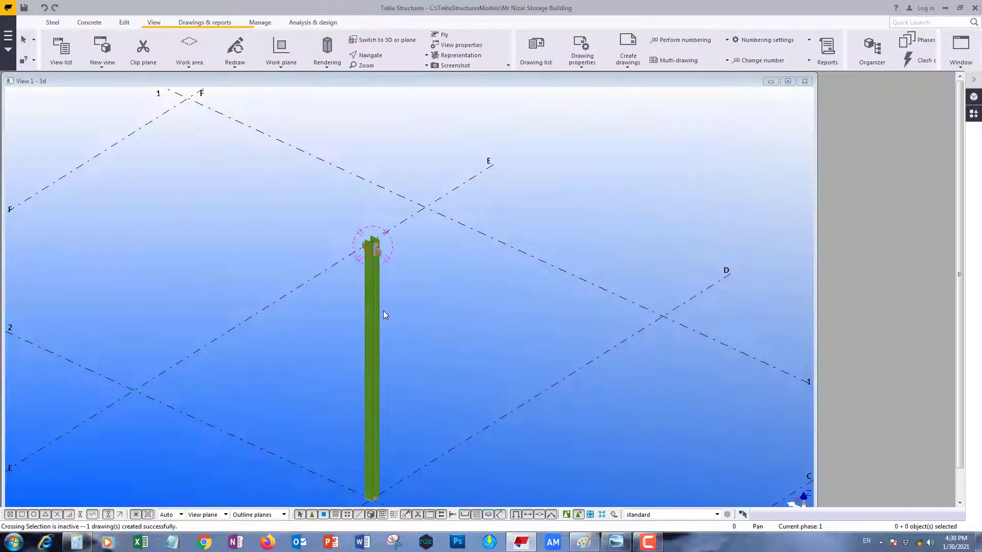
right_click(487, 217)
left_click(511, 272)
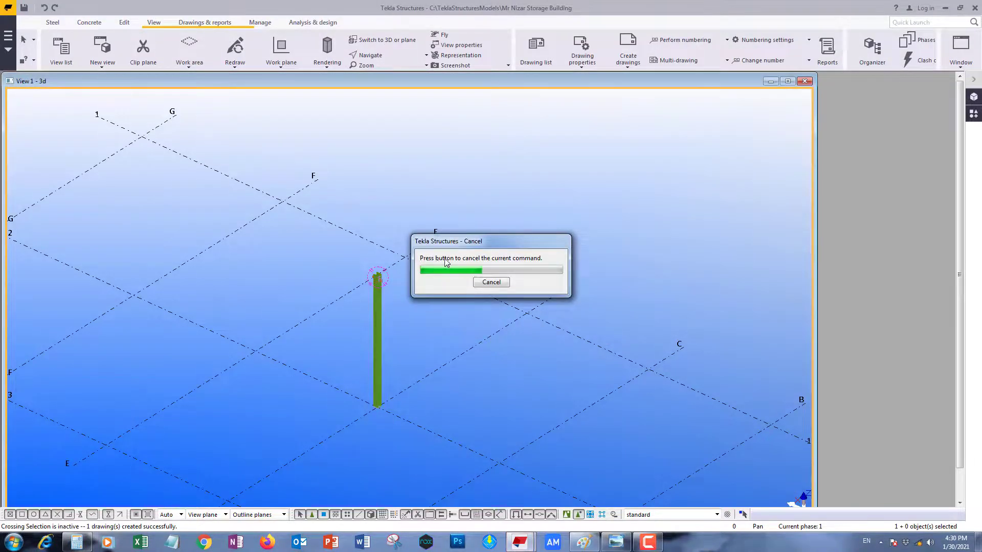
scroll(412, 239, "up", 5)
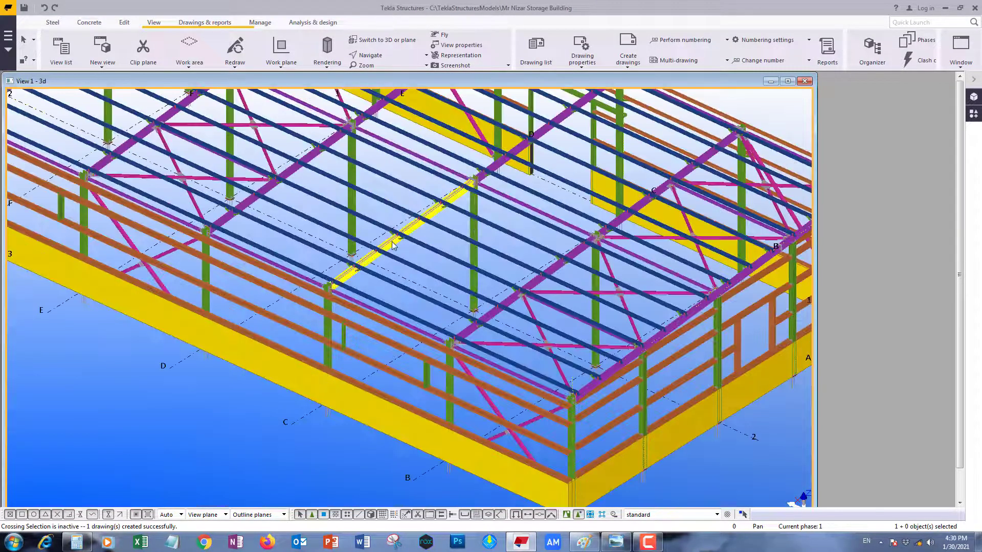
scroll(385, 202, "up", 4)
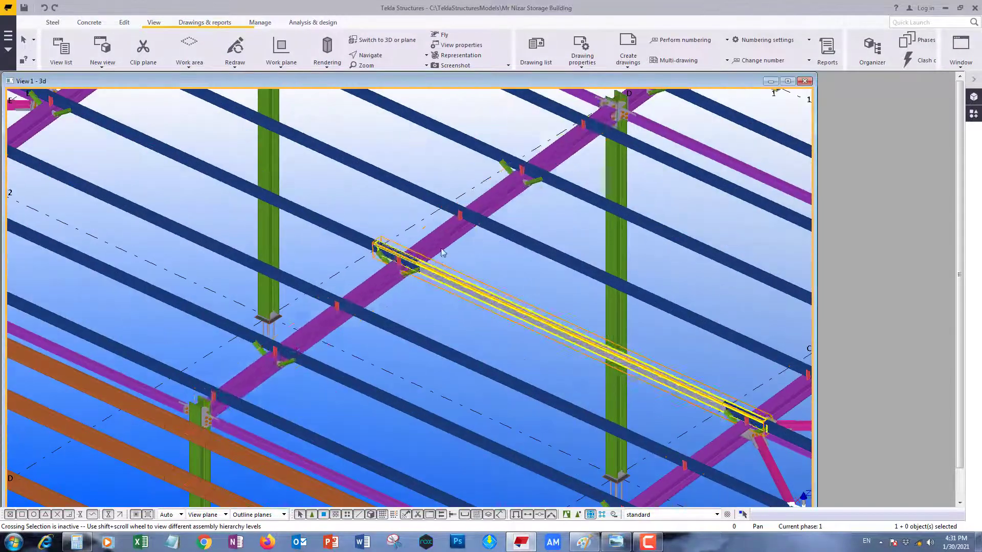
- Isolate the rafter beam with Show Only Selected and enable component selection
left_click(443, 232)
right_click(447, 239)
left_click(490, 346)
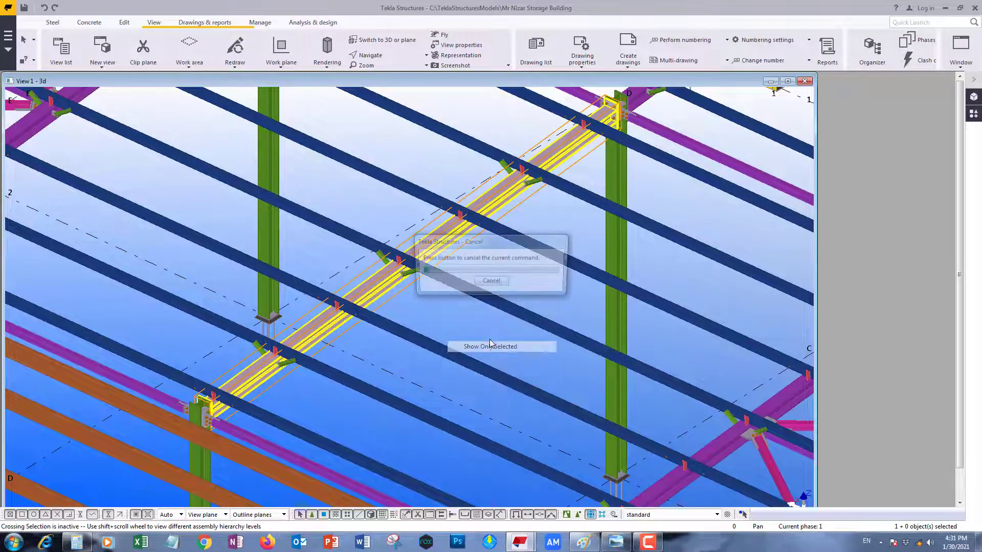
left_click(567, 514)
scroll(388, 354, "up", 5)
- Create a single-part drawing of the beam and filter the Drawing List by parts to M.4
right_click(339, 335)
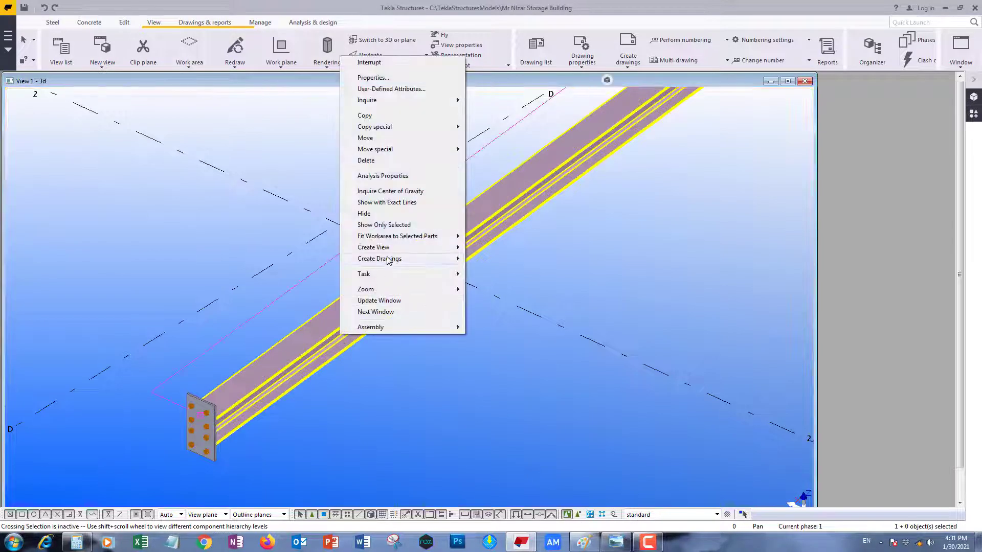
mouse_move(443, 259)
left_click(495, 263)
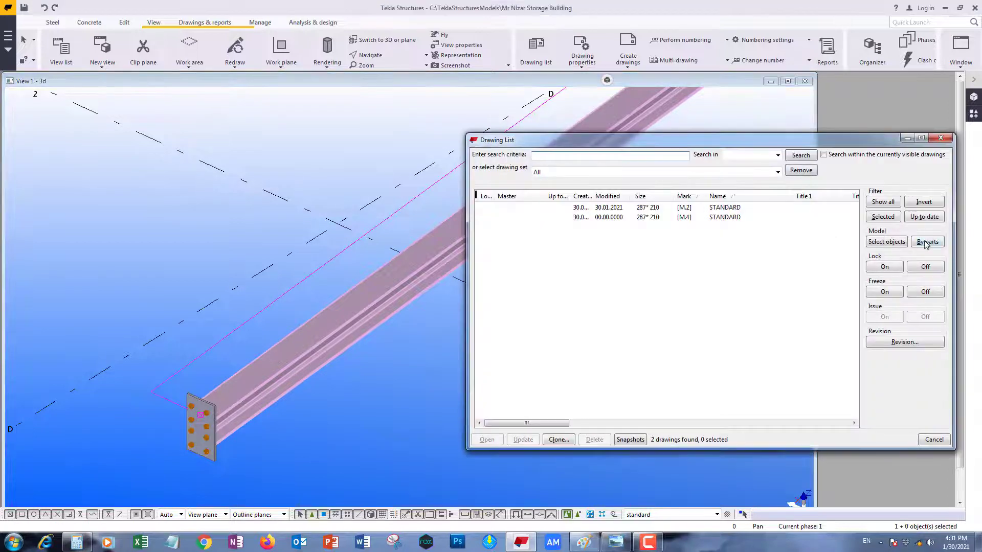
left_click(927, 242)
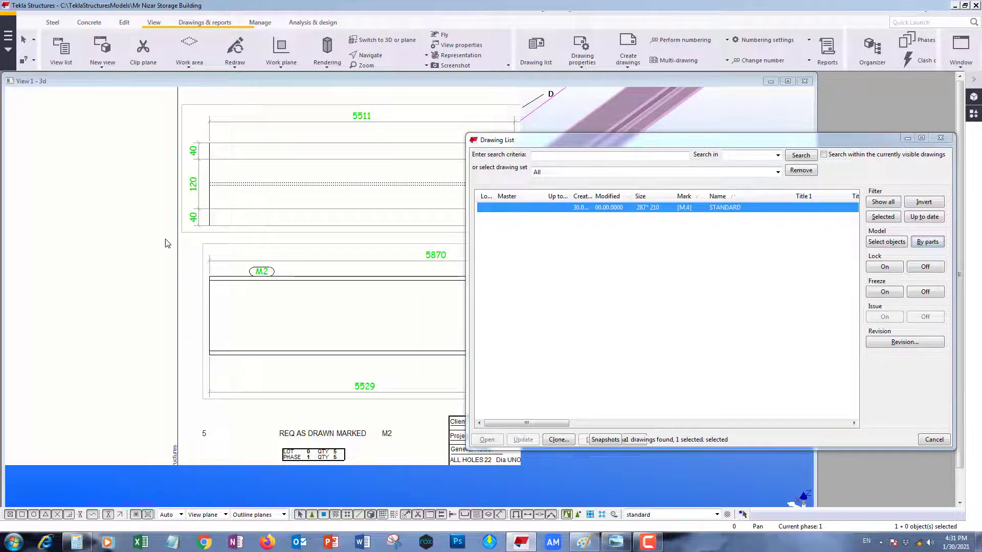
scroll(134, 289, "up", 3)
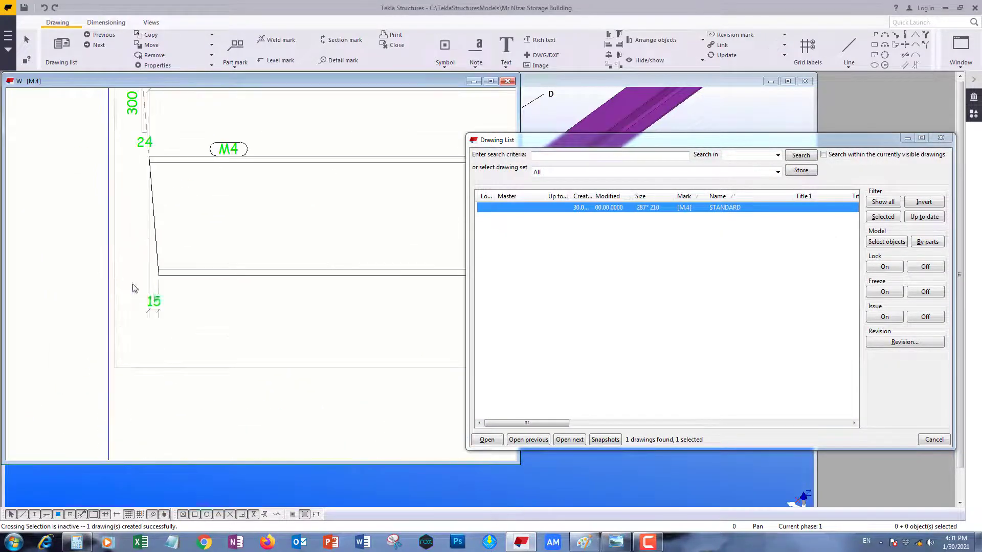
- Set the 15 dimension's angle format to Degrees on side
double_click(153, 300)
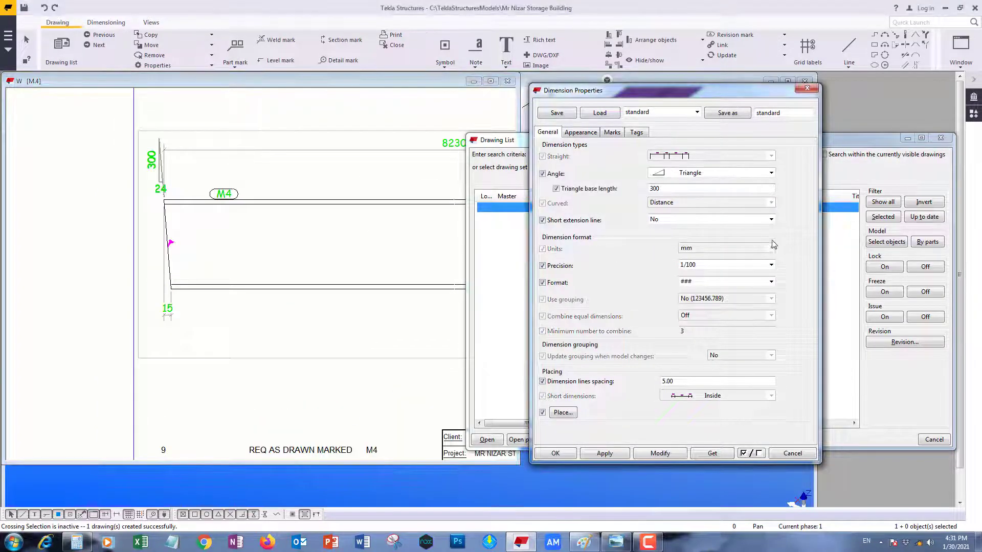
left_click(716, 174)
left_click(714, 187)
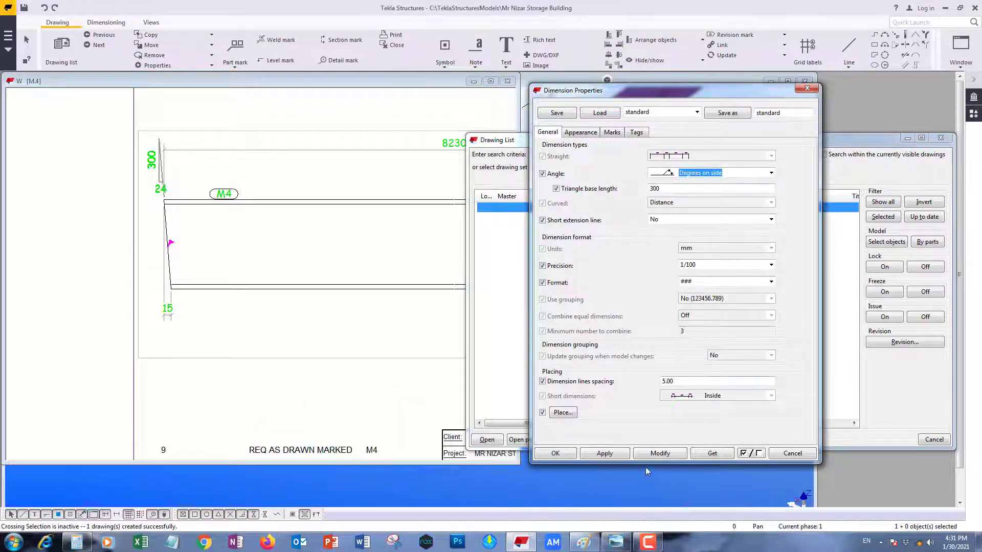
left_click(651, 454)
left_click(542, 457)
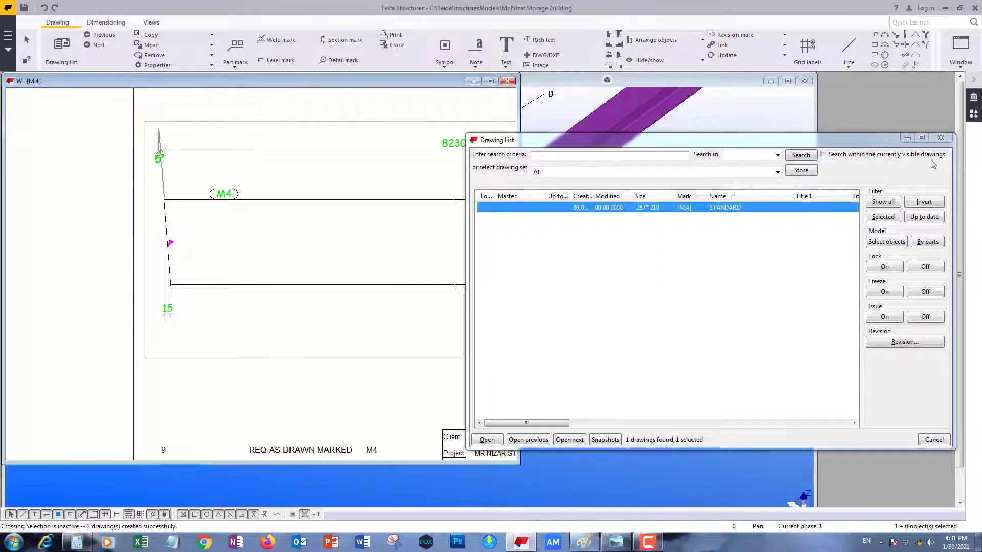
- Maximize the M4 drawing and drag the 8230 dimension line higher
left_click(939, 138)
left_click(489, 82)
scroll(368, 274, "down", 2)
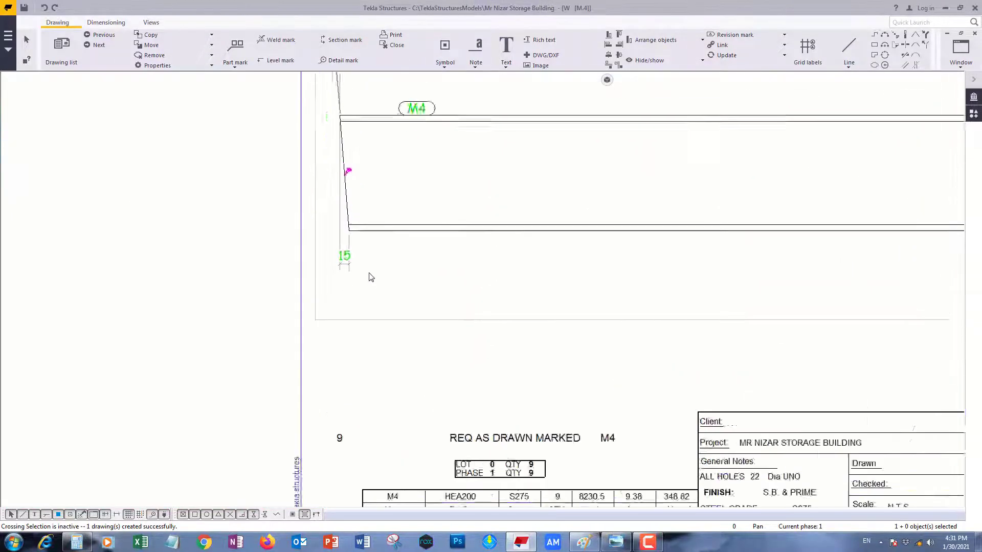
scroll(329, 256, "up", 4)
scroll(329, 258, "down", 6)
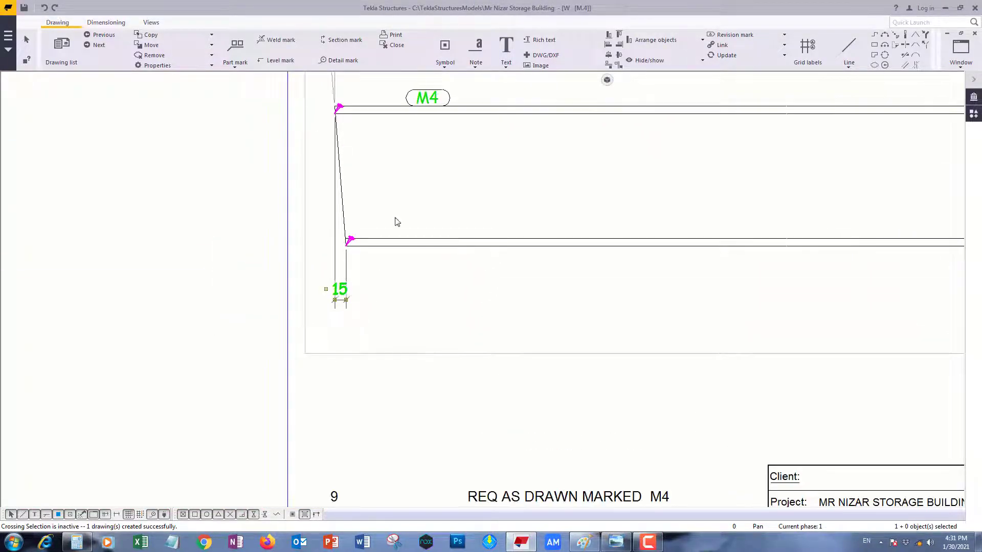
scroll(351, 187, "up", 2)
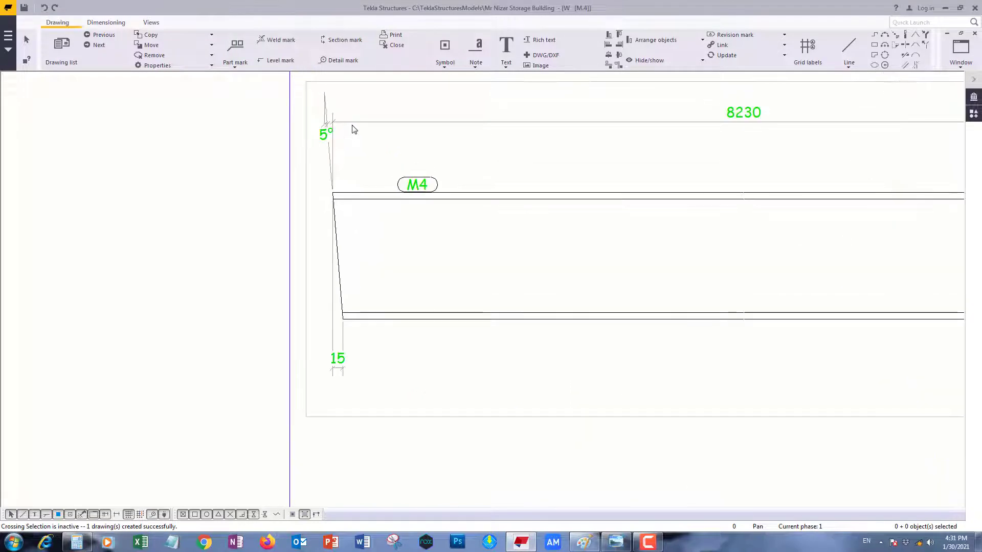
left_click_drag(350, 127, 420, 99)
left_click(340, 205)
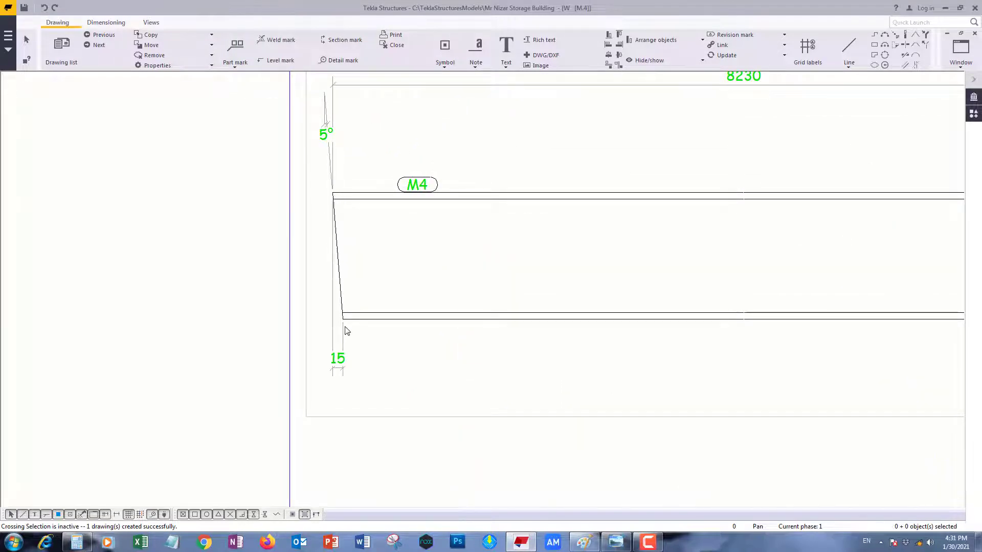
- Close the M4 drawing, keeping the changes
left_click(345, 363)
scroll(345, 323, "down", 2)
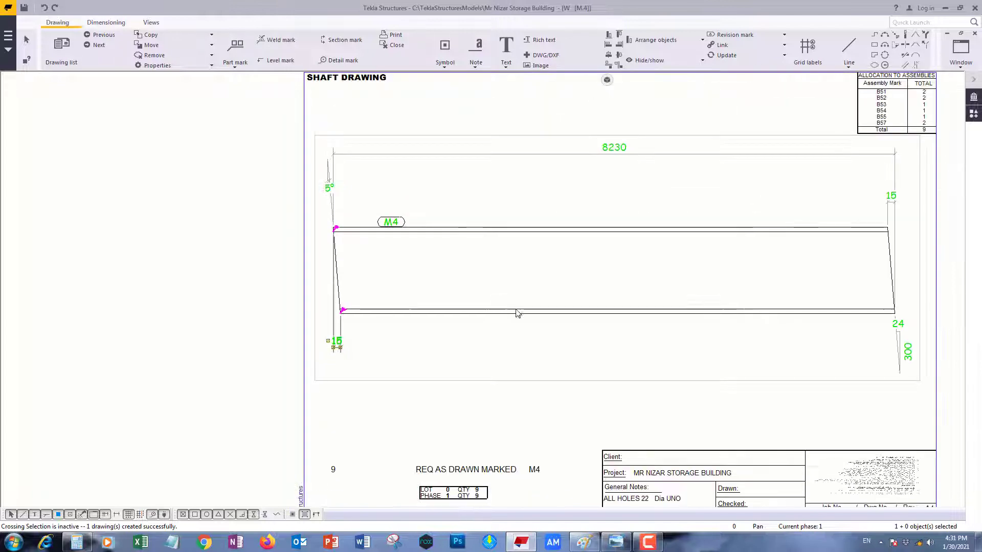
scroll(670, 300, "up", 1)
scroll(734, 193, "up", 2)
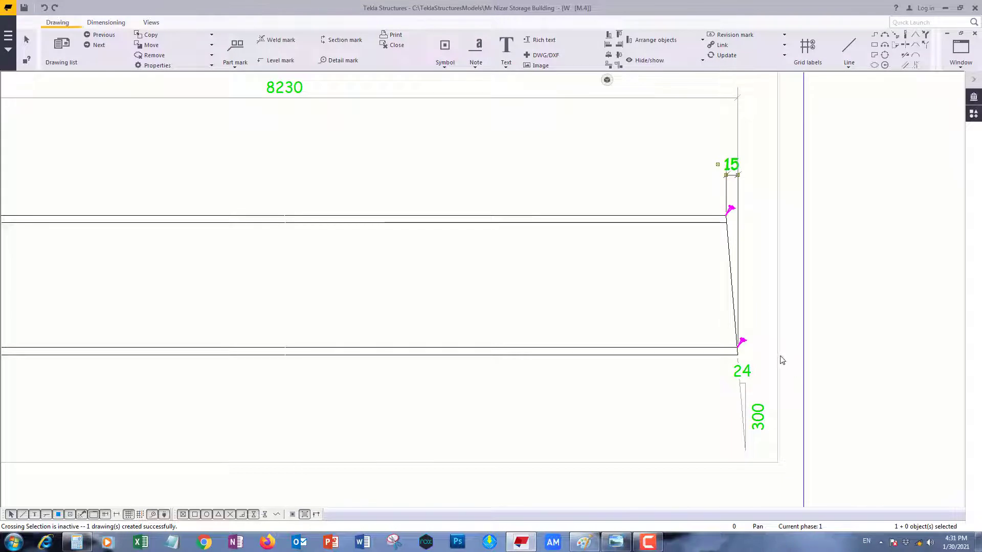
scroll(708, 322, "down", 3)
left_click(974, 33)
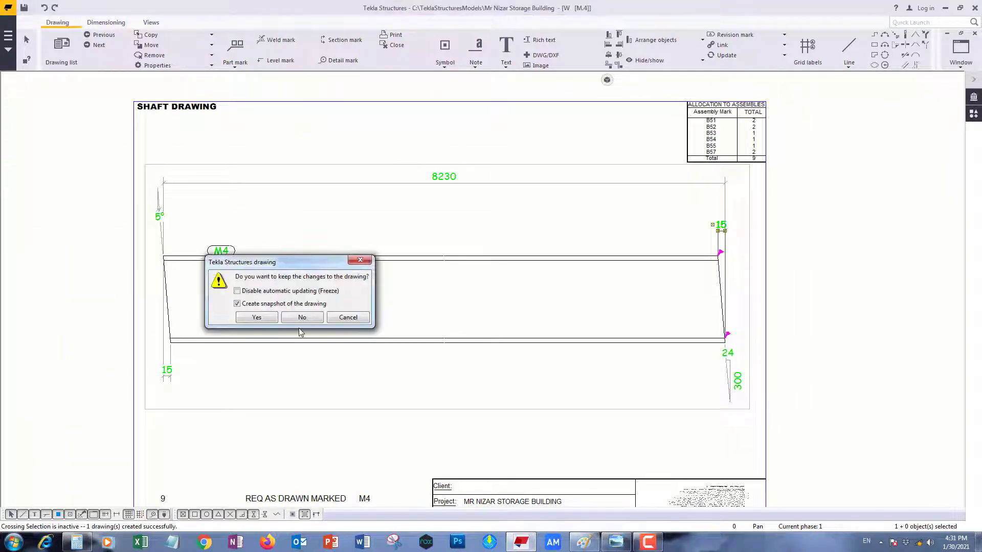
left_click(271, 320)
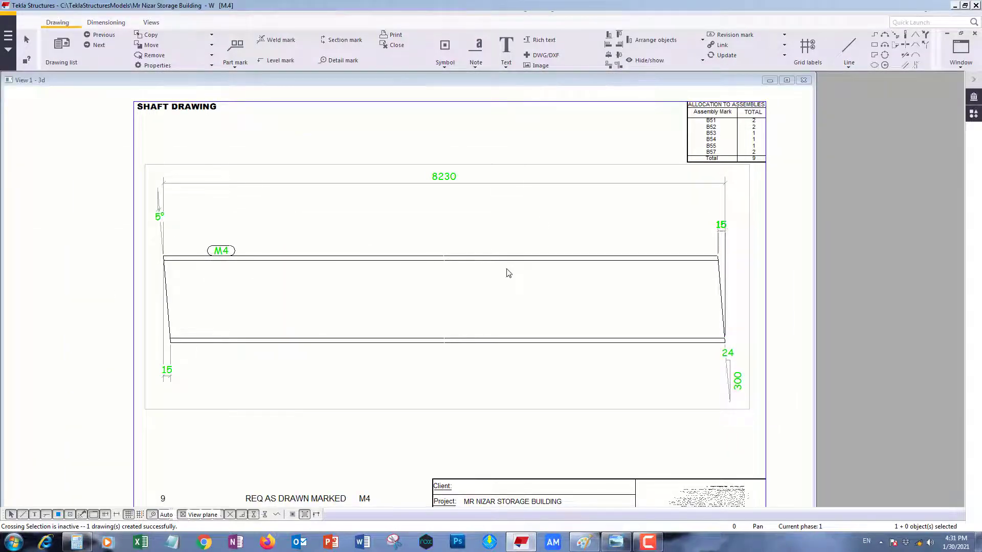
- Redisplay the whole storage building in the 3D view
scroll(329, 254, "down", 3)
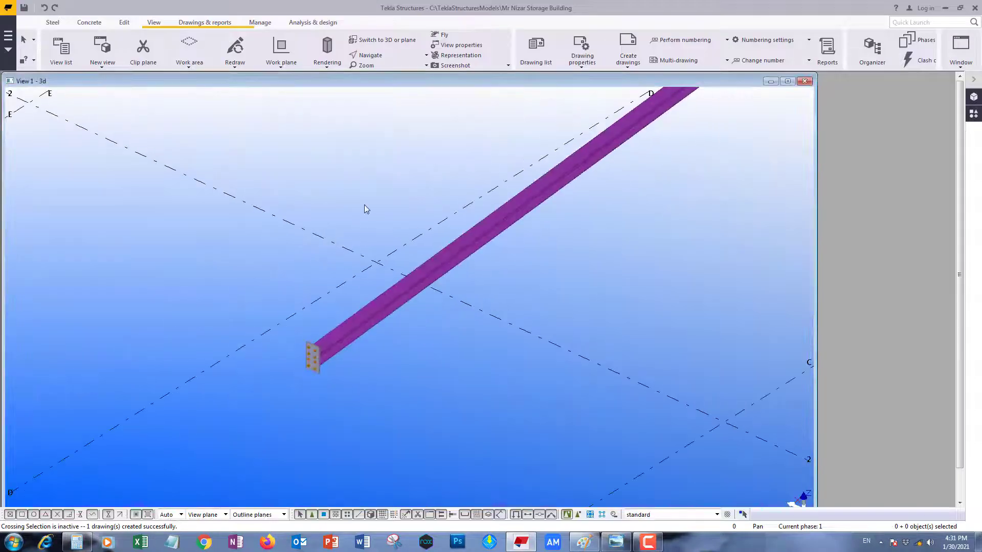
right_click(376, 193)
left_click(417, 255)
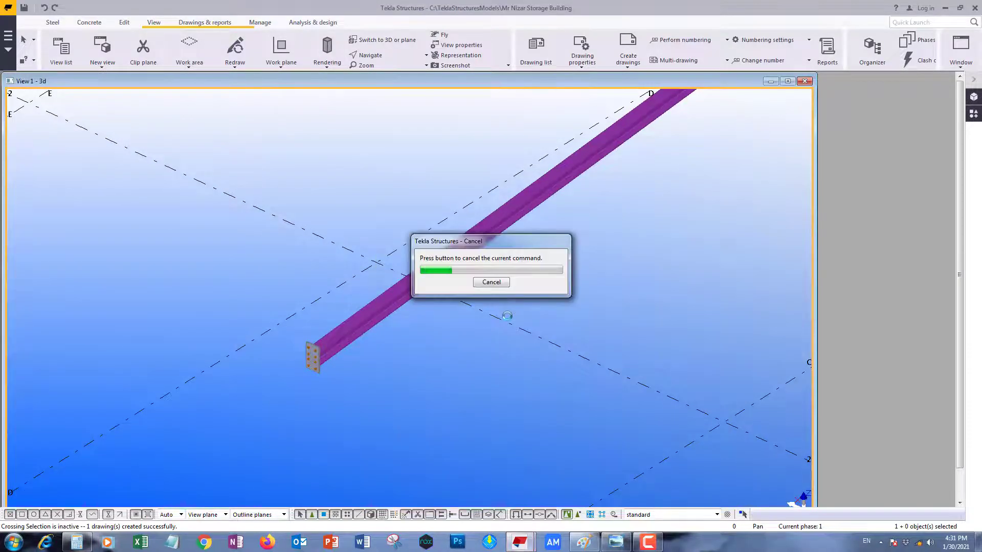
scroll(466, 316, "down", 5)
- Isolate the green column, enable component selection and orbit around its top
scroll(598, 362, "up", 5)
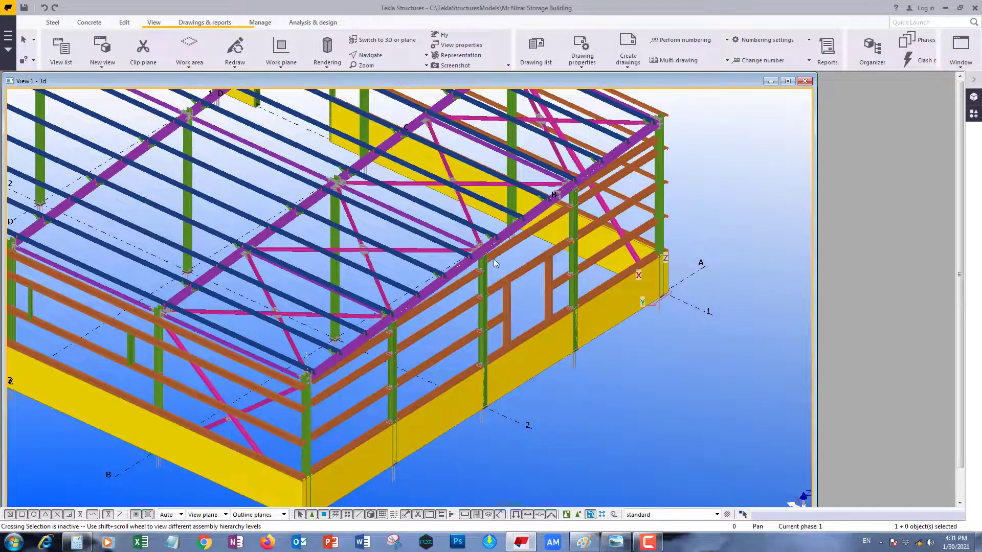
scroll(482, 303, "up", 3)
right_click(481, 305)
left_click(527, 161)
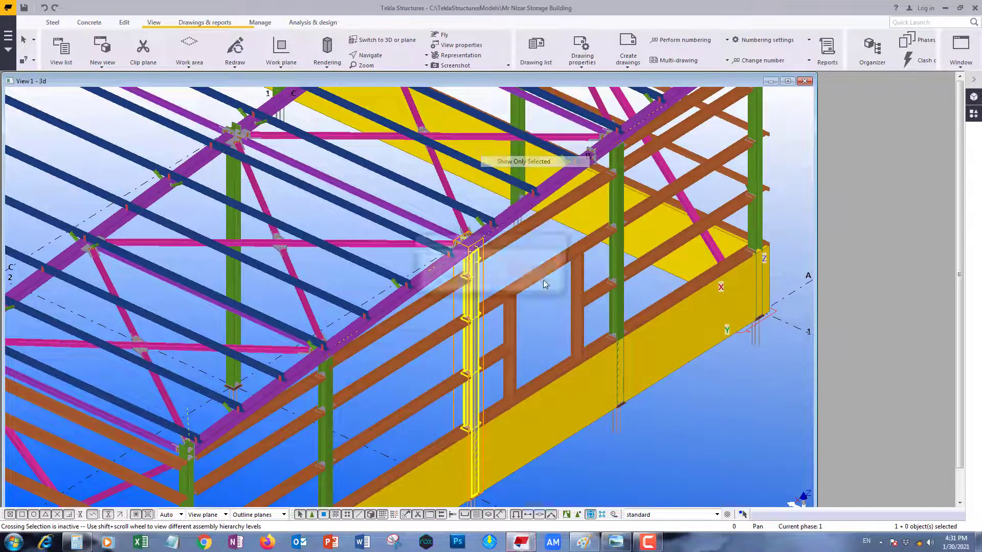
left_click(579, 515)
scroll(458, 210, "up", 8)
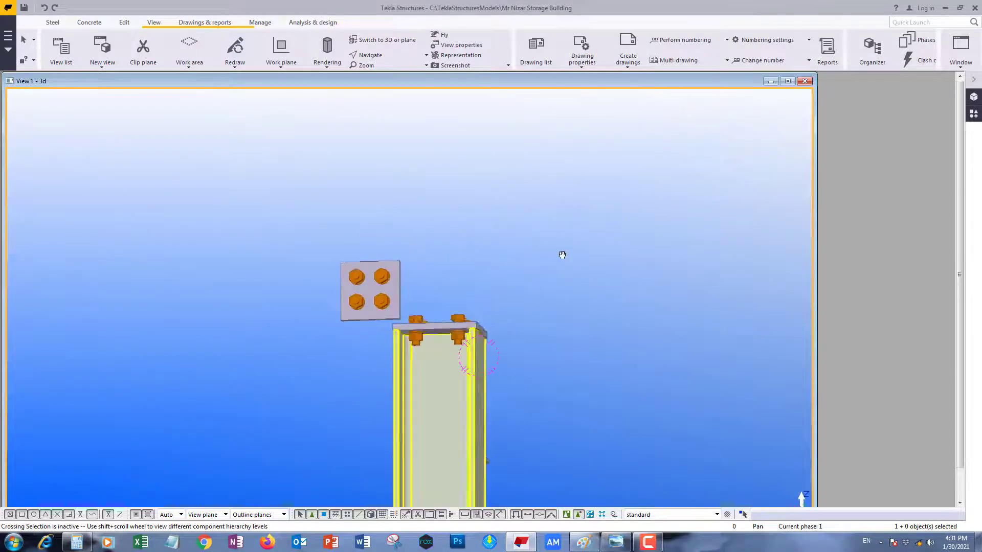
middle_click_drag(562, 254, 529, 301, "ctrl")
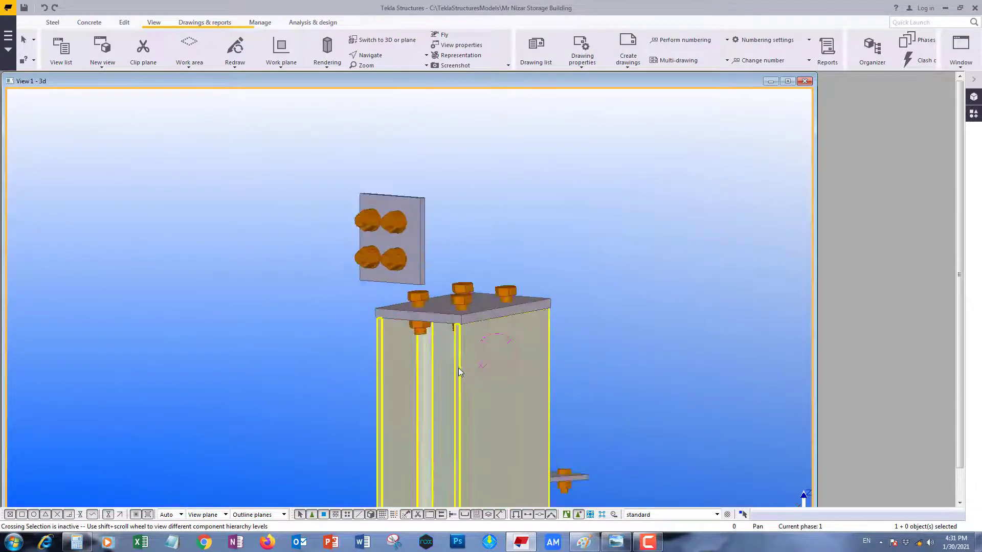
- Create a single-part drawing of the column and open M.6 from the list
right_click(529, 302)
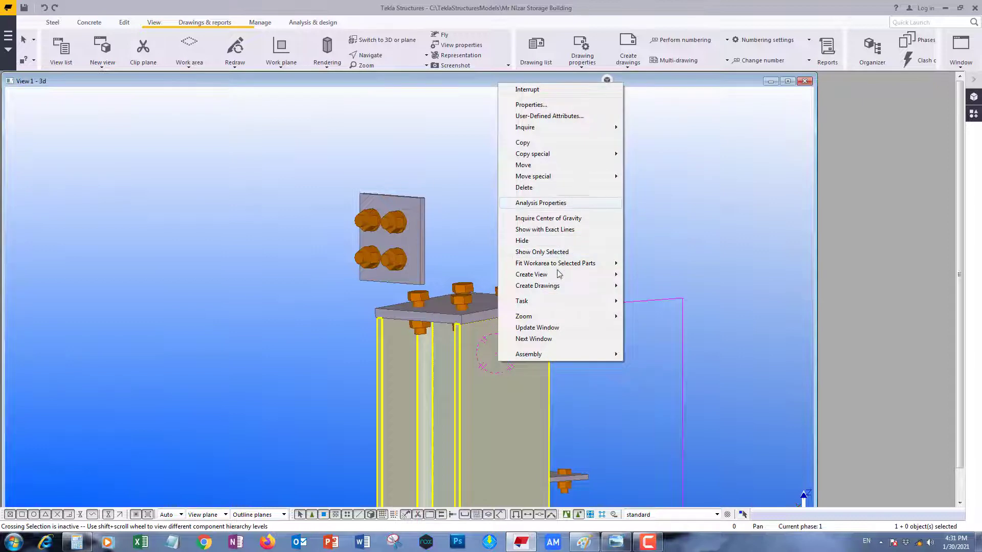
mouse_move(537, 285)
left_click(664, 287)
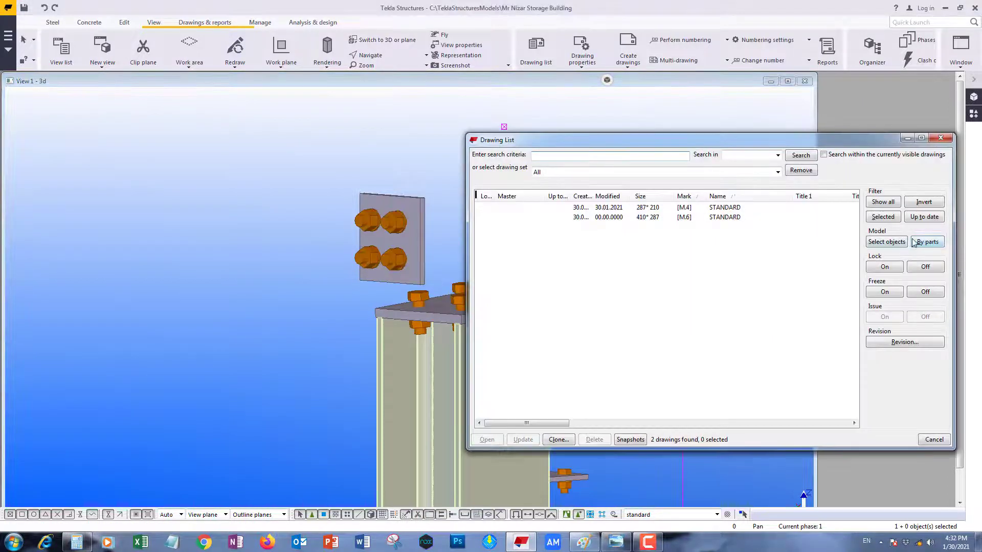
left_click(764, 213)
double_click(765, 213)
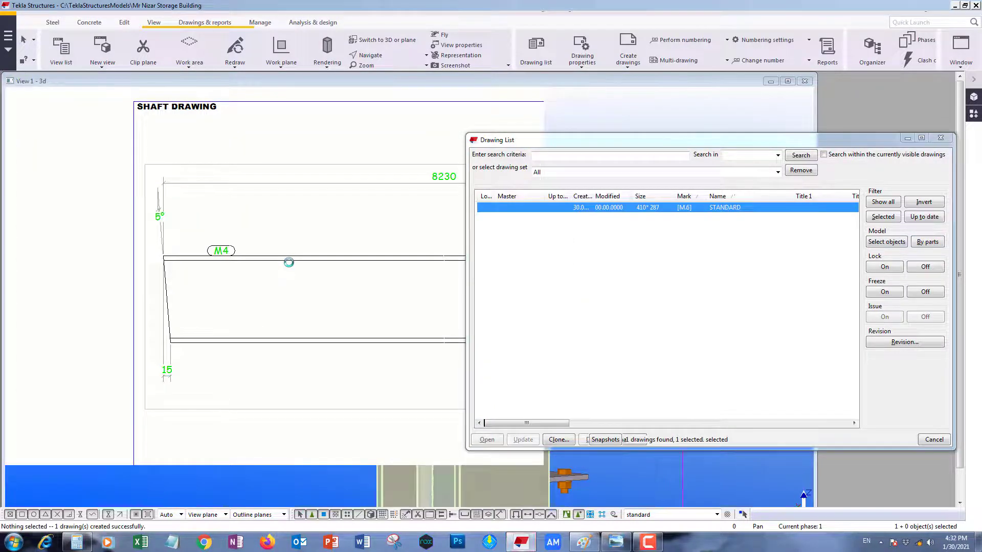
- Review the M6 drawing of the 5557-long HEA200 column and close it
scroll(205, 248, "up", 2)
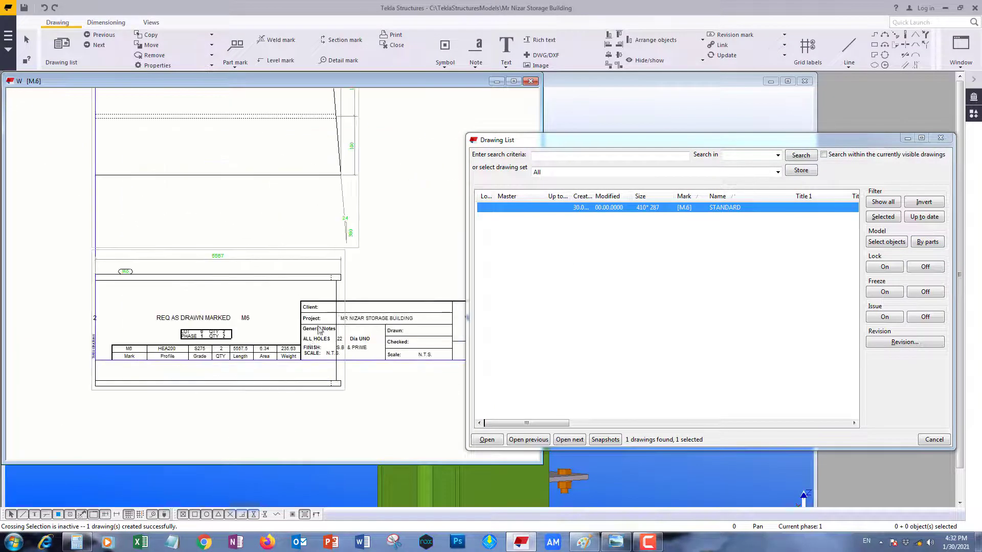
scroll(346, 195, "up", 2)
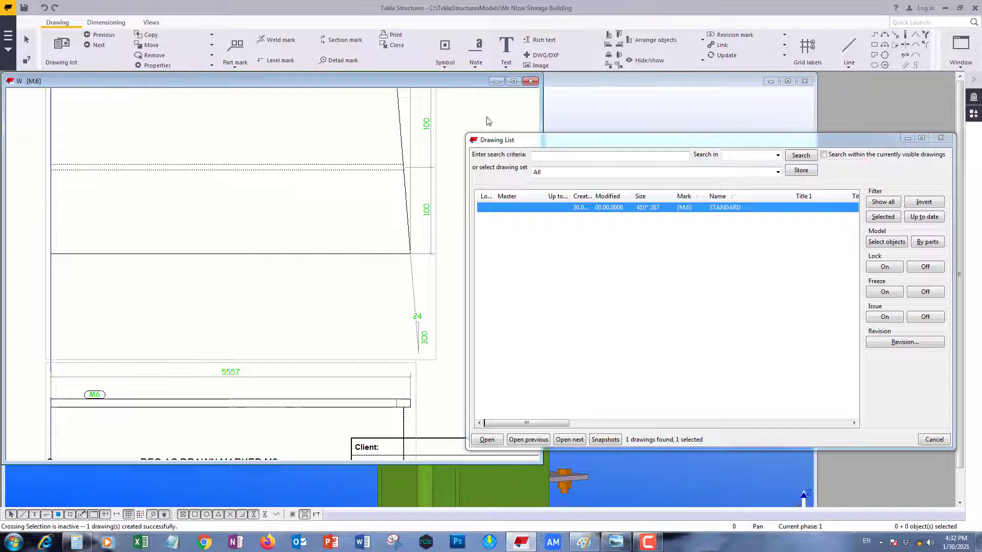
left_click(531, 81)
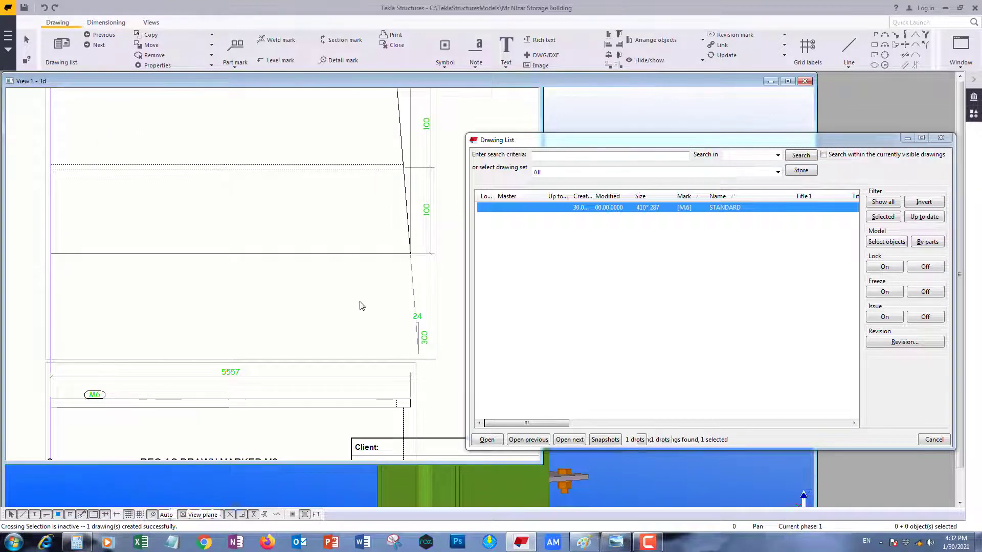
scroll(274, 252, "down", 3)
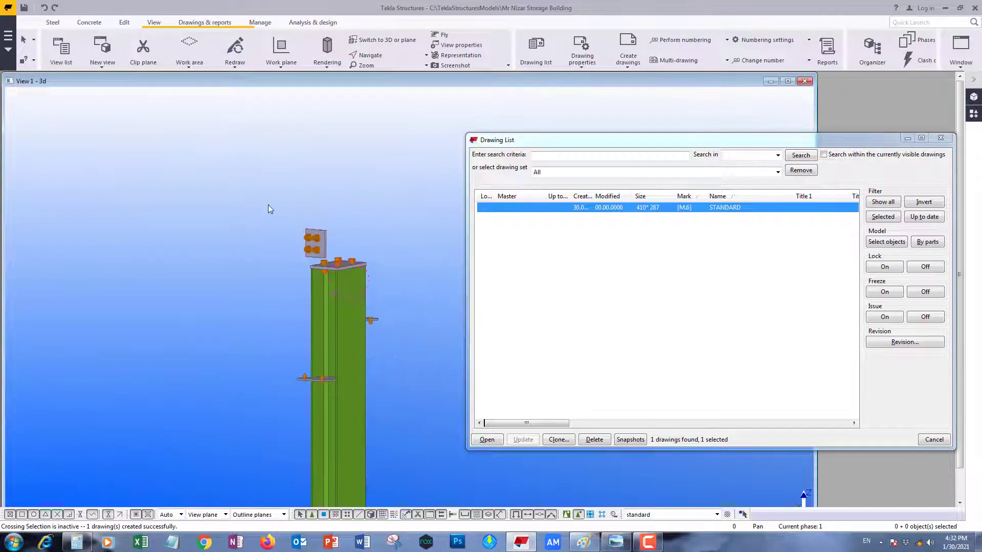
right_click(270, 207)
- Redisplay the full model, close the drawing list and rotate the building to a new angle
left_click(297, 265)
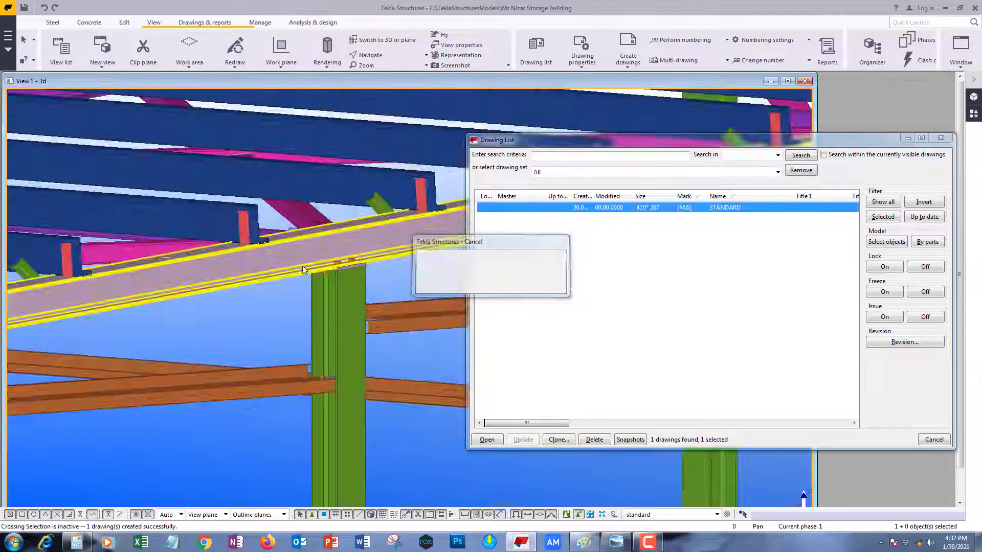
scroll(335, 256, "down", 4)
left_click(940, 138)
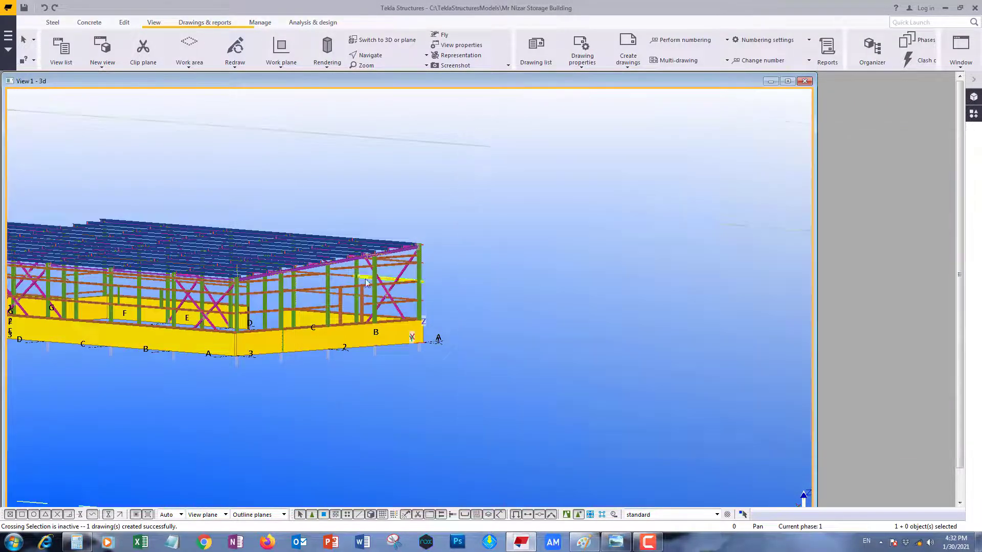
scroll(335, 217, "down", 5)
scroll(396, 236, "up", 5)
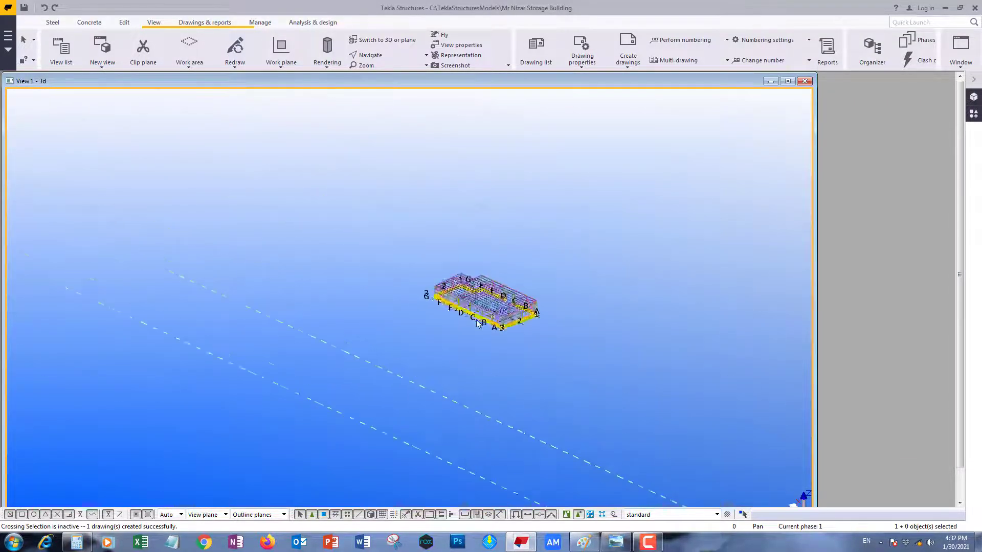
middle_click_drag(614, 276, 684, 286, "ctrl")
scroll(245, 268, "up", 6)
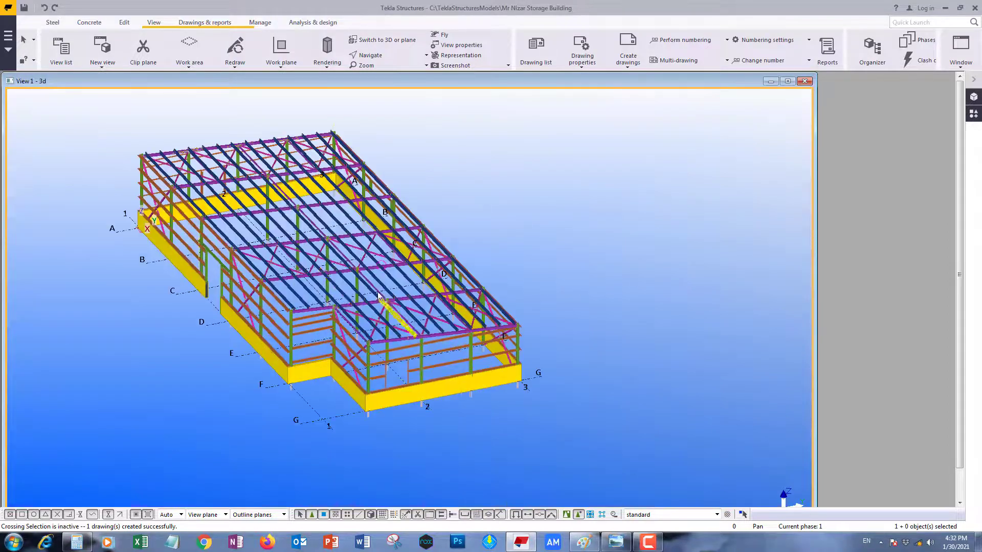
scroll(245, 269, "down", 3)
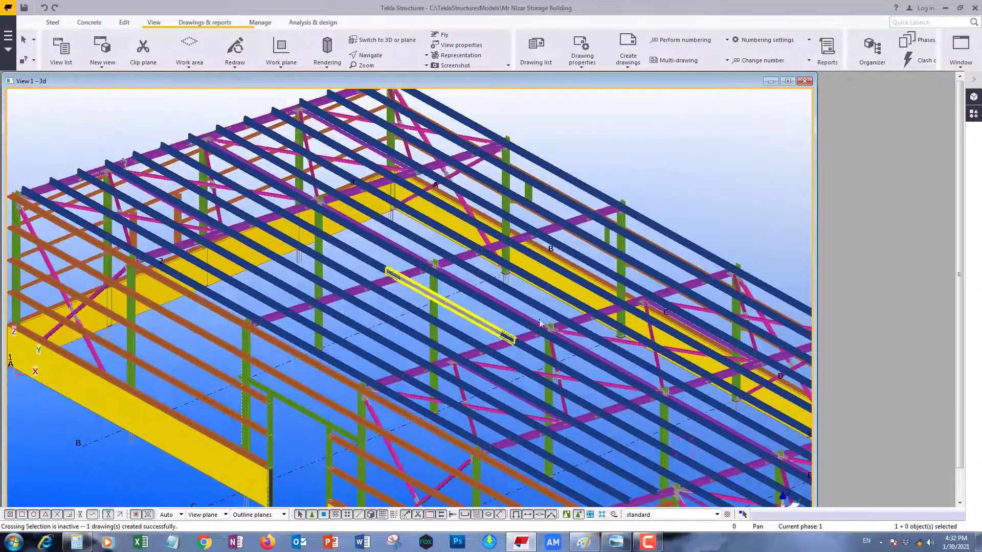
scroll(317, 286, "up", 3)
scroll(394, 305, "down", 3)
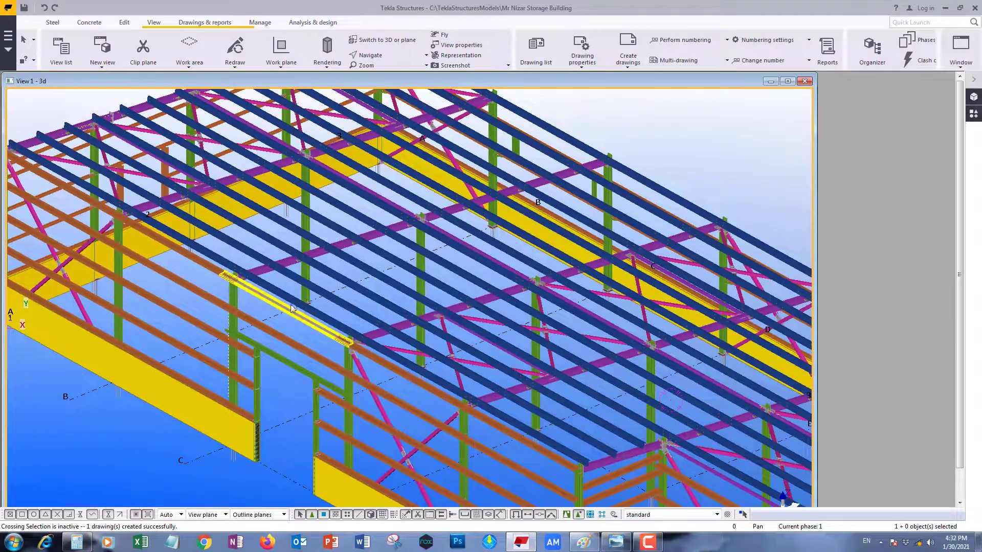
scroll(241, 286, "up", 2)
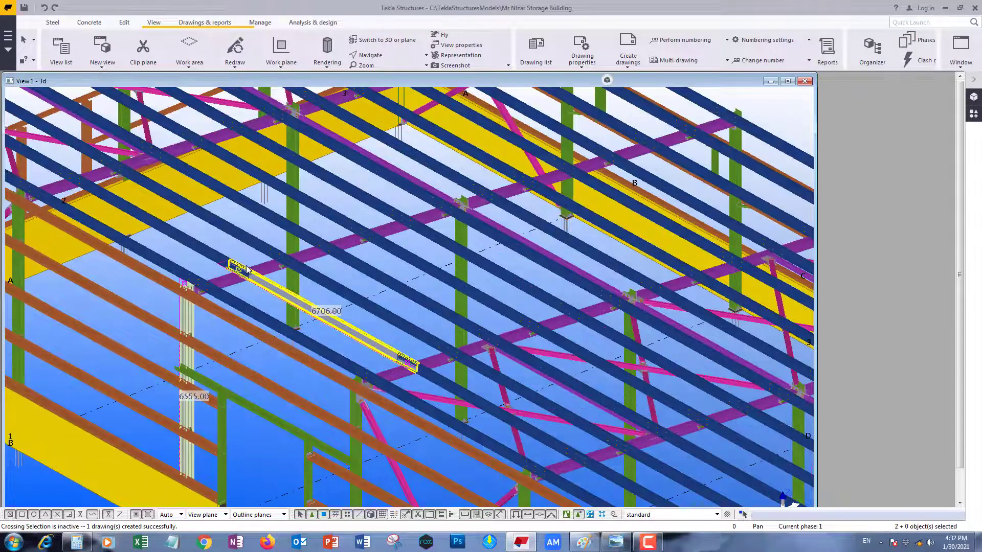
- Show only the two sloped rafter segments and their columns, select all, and maximize View 1
left_click(327, 243, "ctrl")
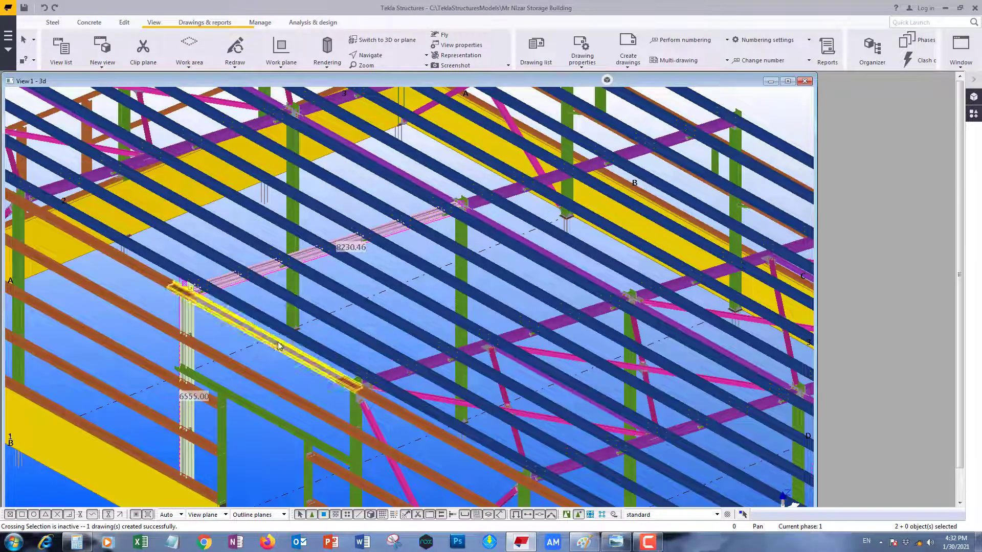
left_click(485, 206, "ctrl")
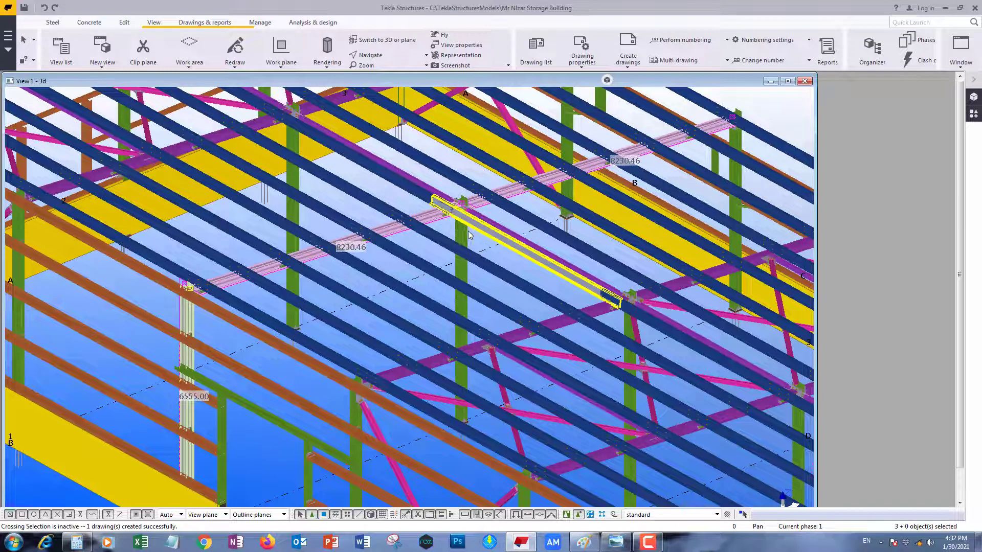
left_click(462, 261, "ctrl")
left_click(736, 240, "ctrl")
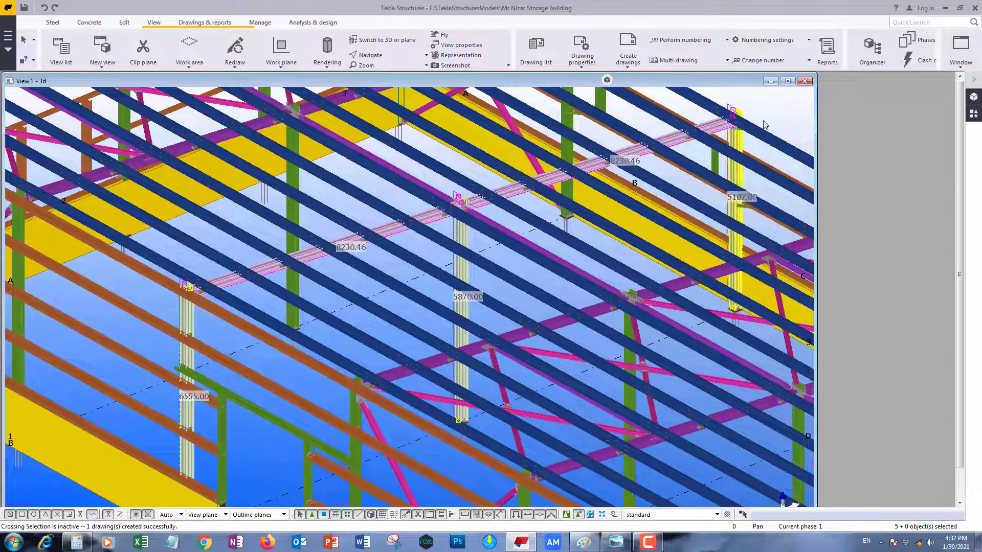
right_click(788, 90)
left_click(824, 217)
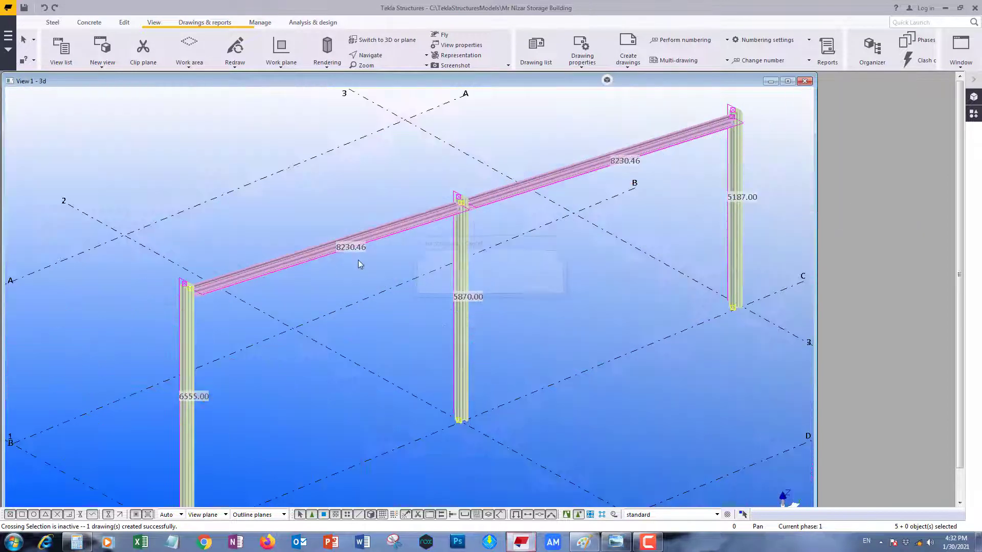
scroll(358, 260, "down", 3)
key("ctrl+a")
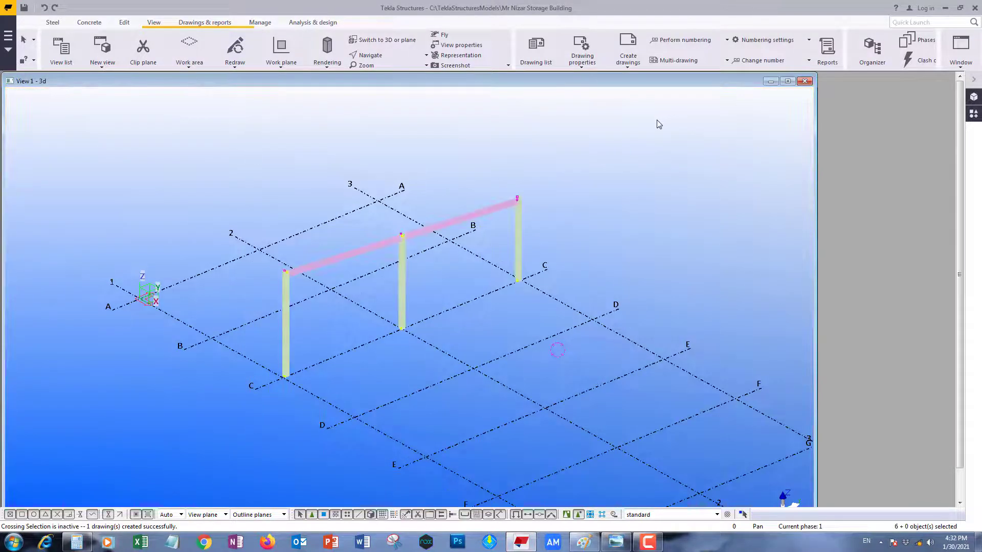
left_click(787, 81)
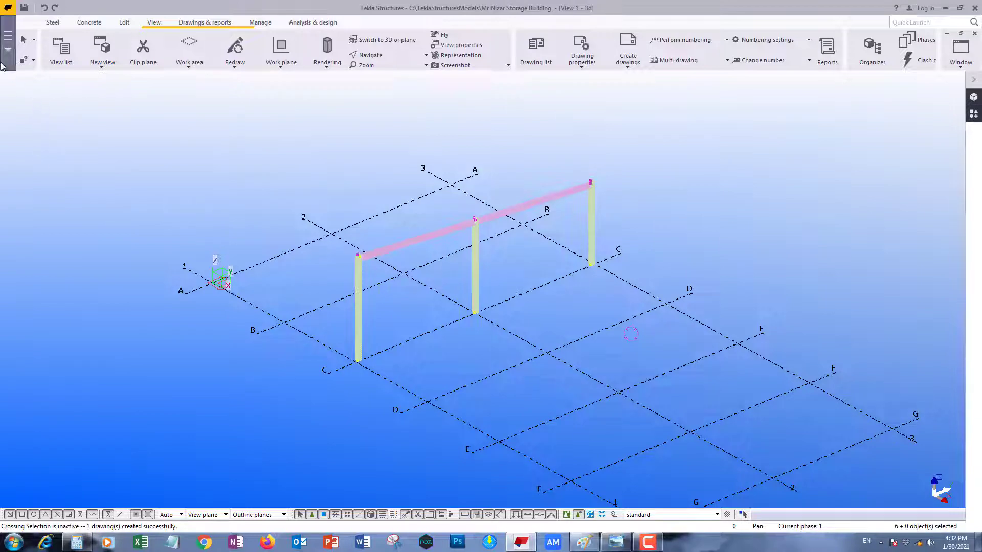
- Open NC file export and tick Create and Contour marking for DSTV for profiles
left_click(8, 36)
left_click(31, 191)
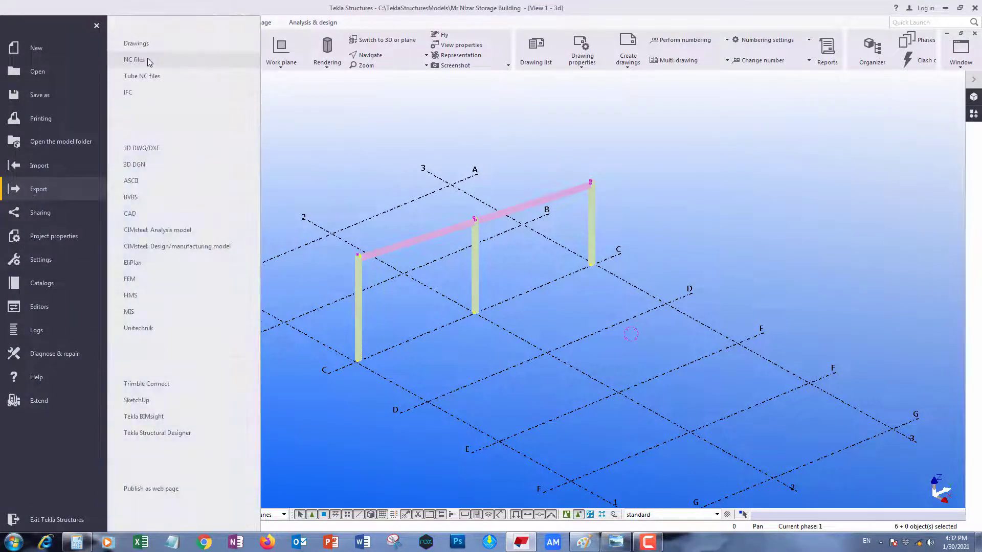
left_click(134, 60)
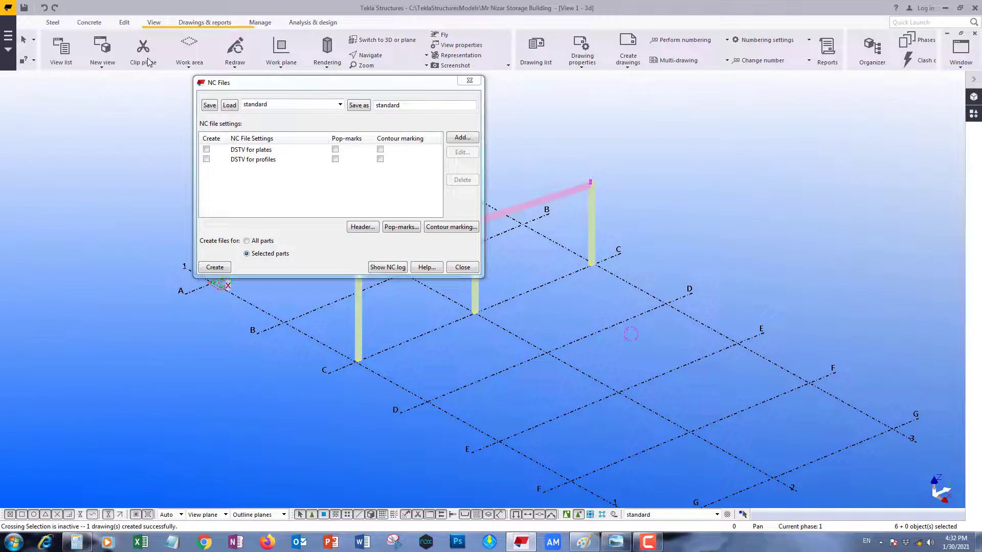
left_click(206, 160)
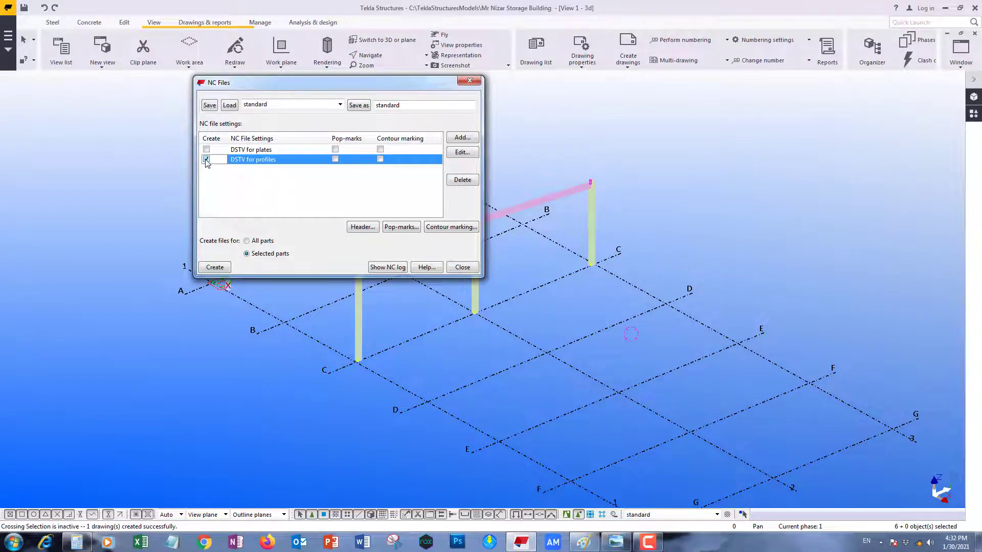
left_click(380, 160)
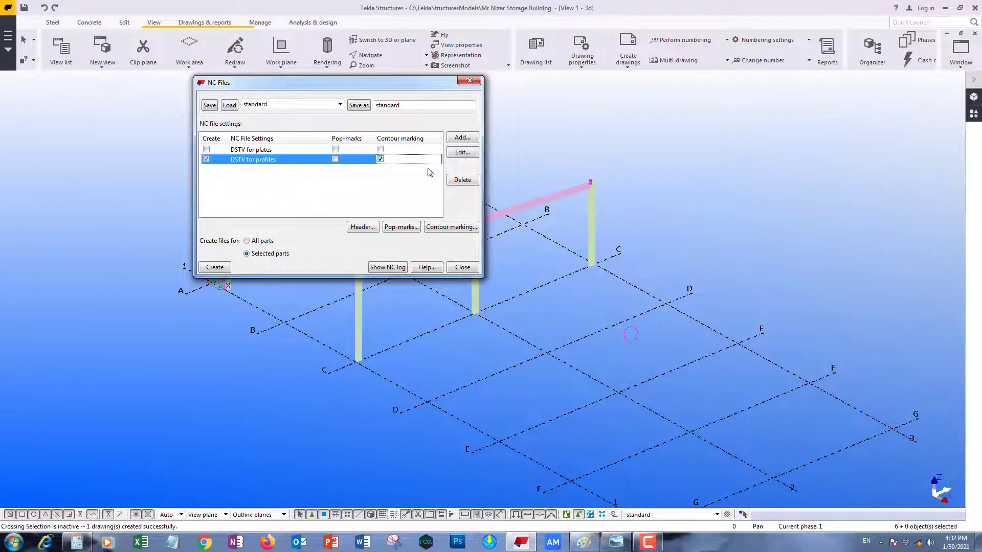
- Replace the hard stamp's Assembly position and Project number elements with Part position
left_click(462, 151)
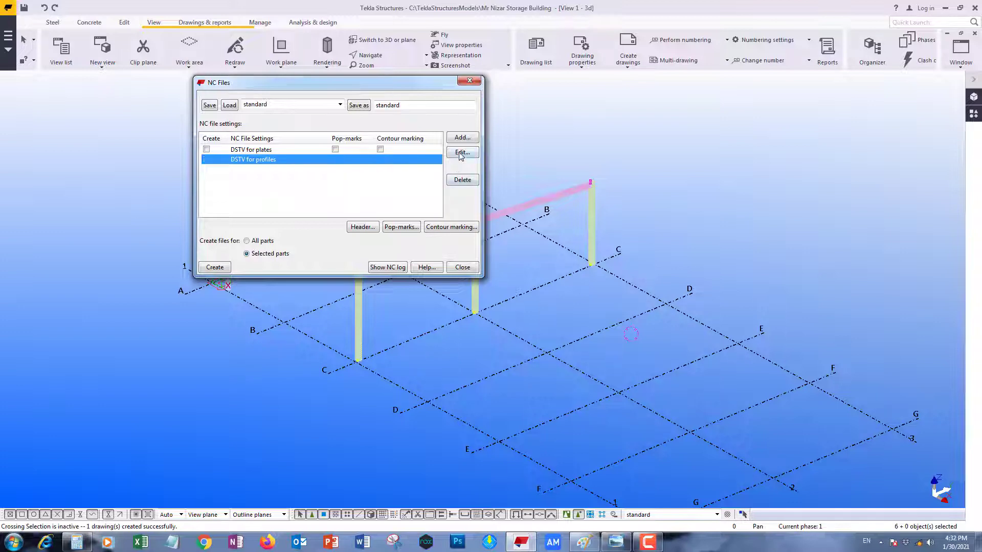
left_click(96, 130)
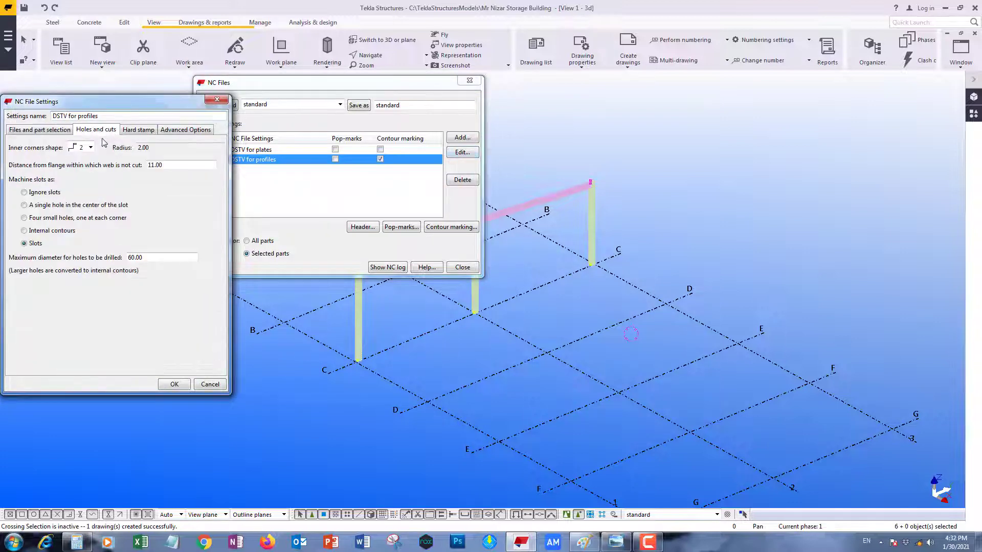
left_click(137, 129)
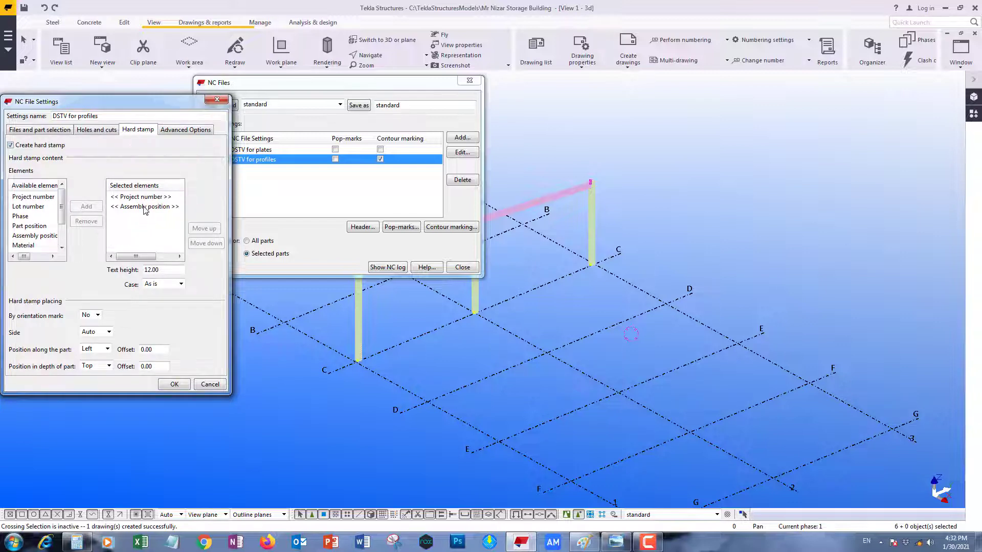
left_click(145, 206)
left_click(86, 221)
left_click(141, 197)
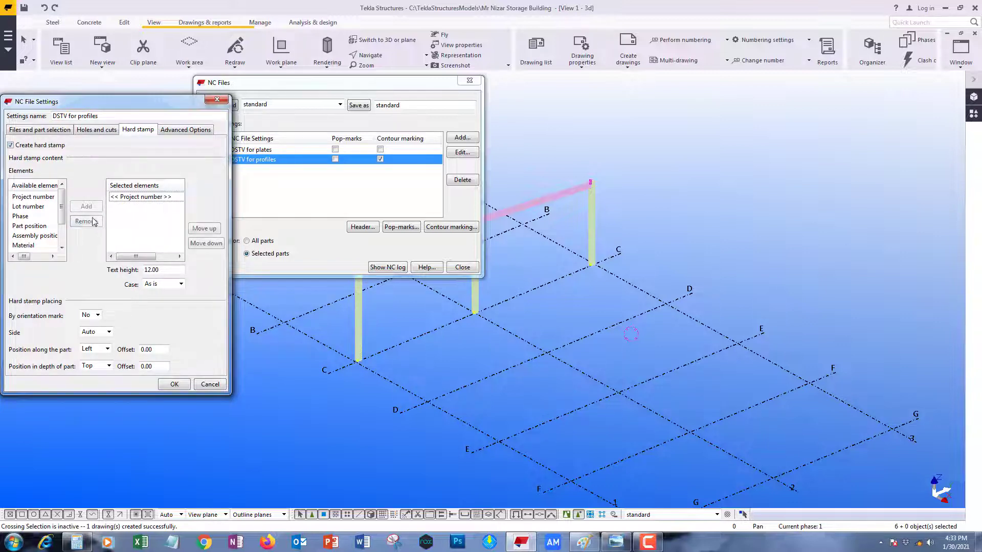
left_click(86, 221)
scroll(43, 222, "down", 1)
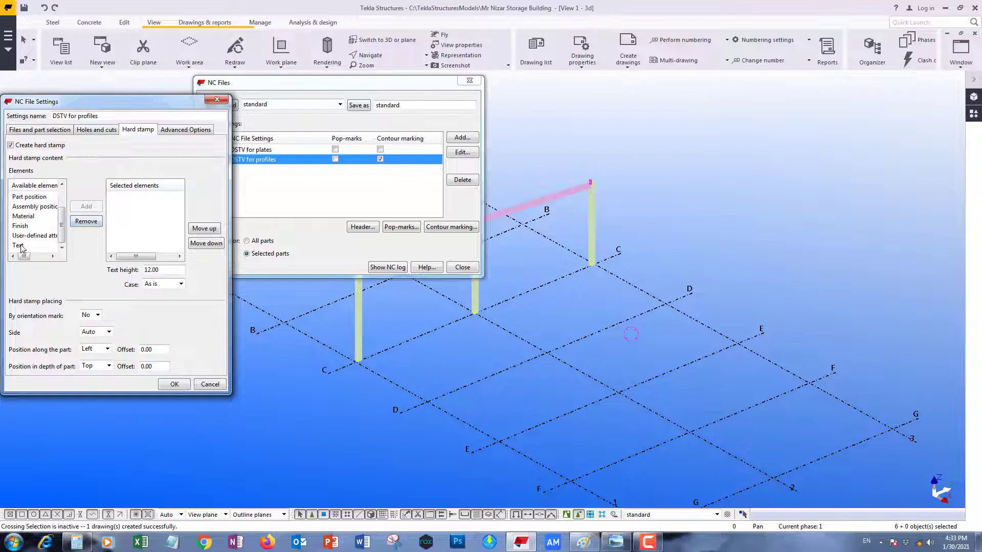
scroll(23, 249, "up", 1)
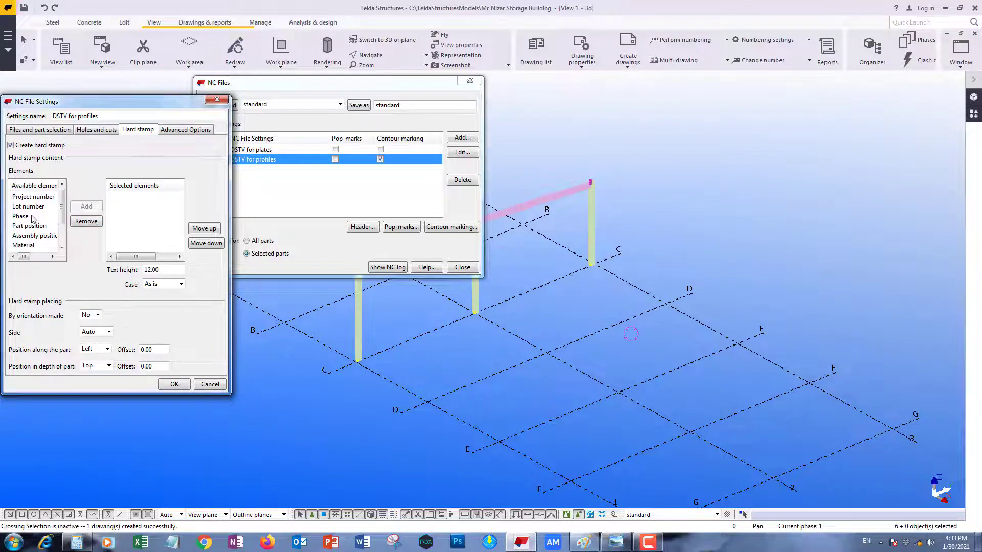
left_click(31, 225)
left_click(86, 206)
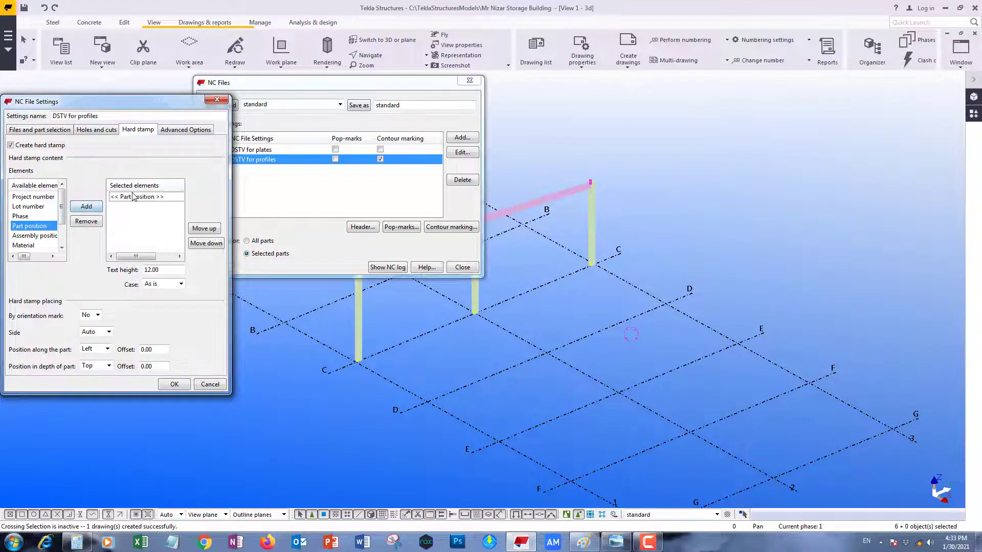
- Set the hard stamp position to Middle both along and through the part
left_click(88, 349)
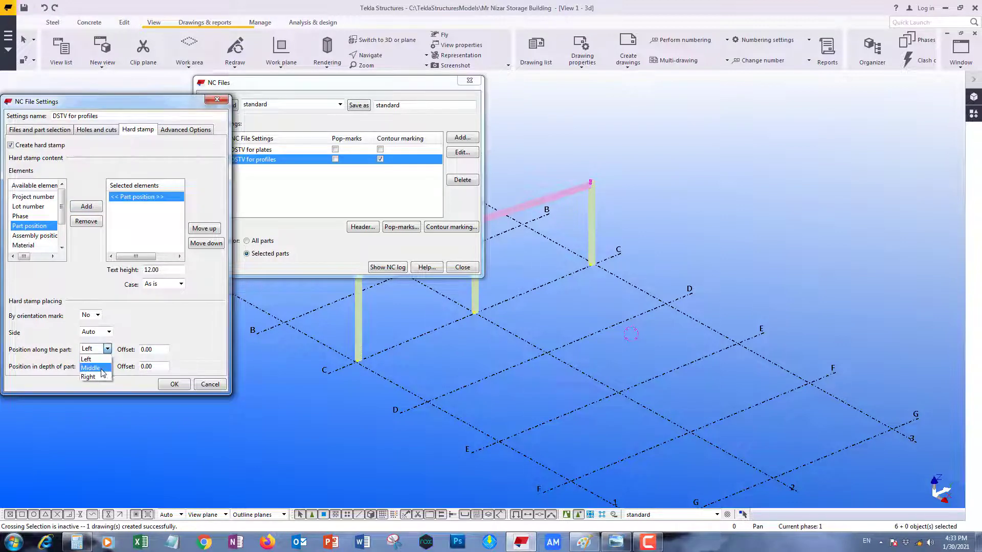
left_click(92, 368)
left_click(108, 366)
left_click(95, 384)
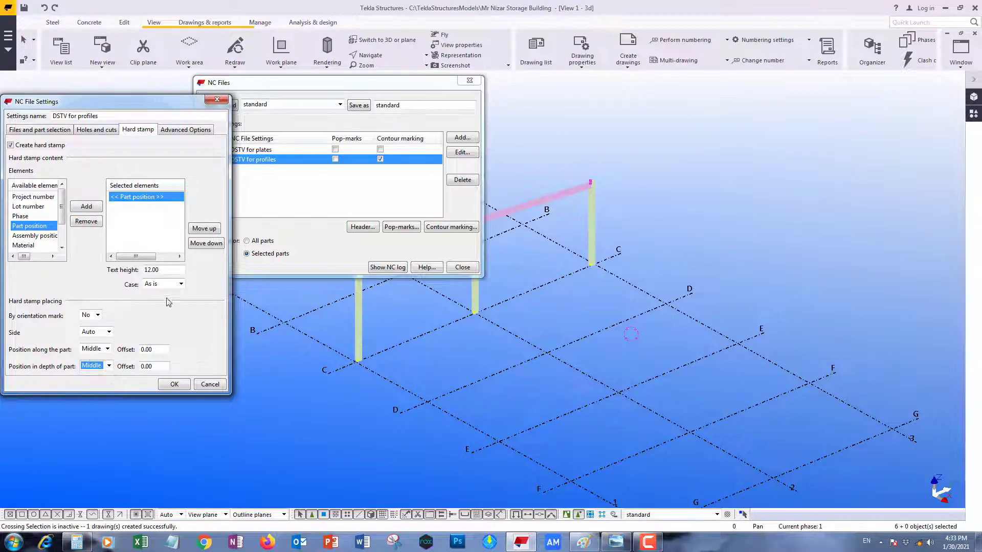
double_click(165, 268)
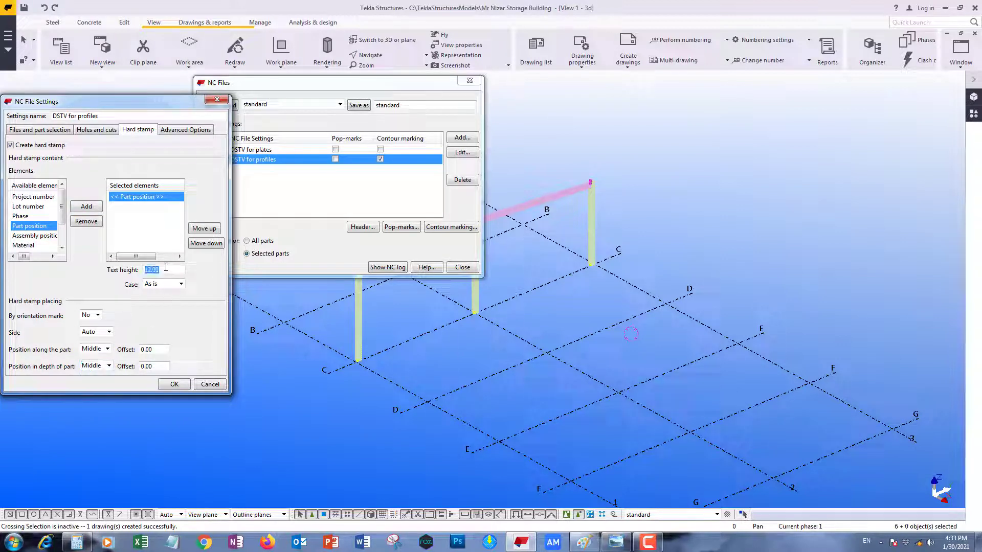
left_click(180, 130)
- Give contour marking a 100.00 edge distance and enable welded parts, hard stamp and secondary contour marking
left_click(173, 384)
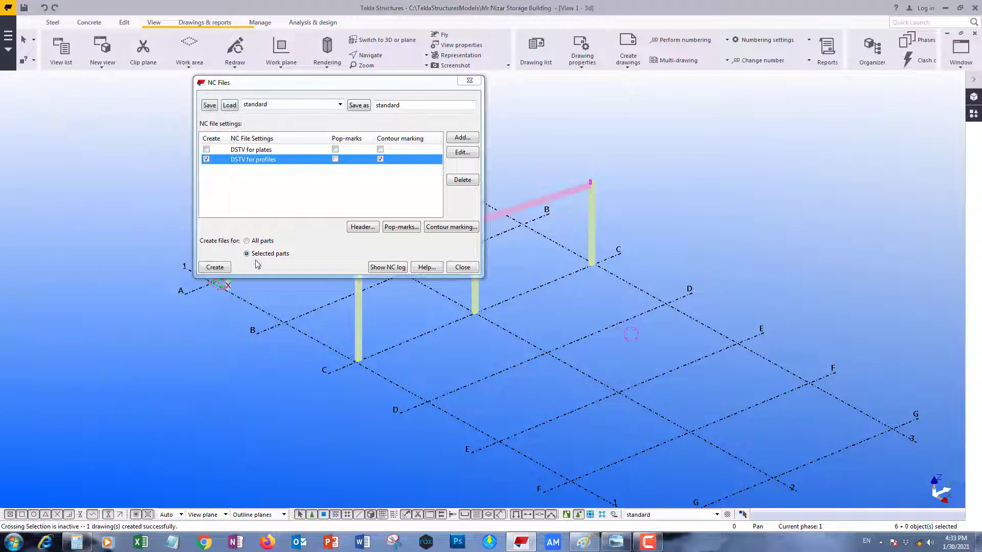
left_click(465, 226)
scroll(533, 166, "right", 3)
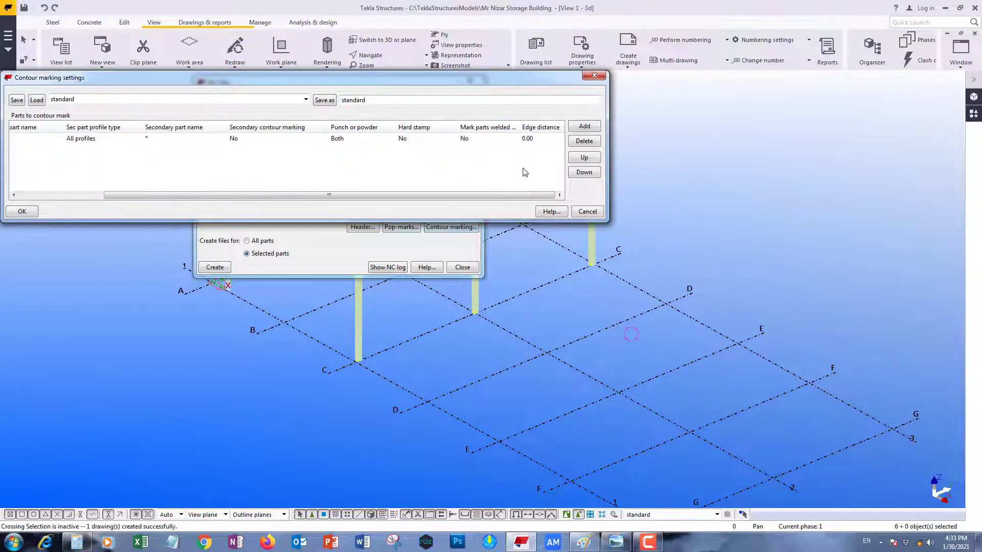
left_click(547, 141)
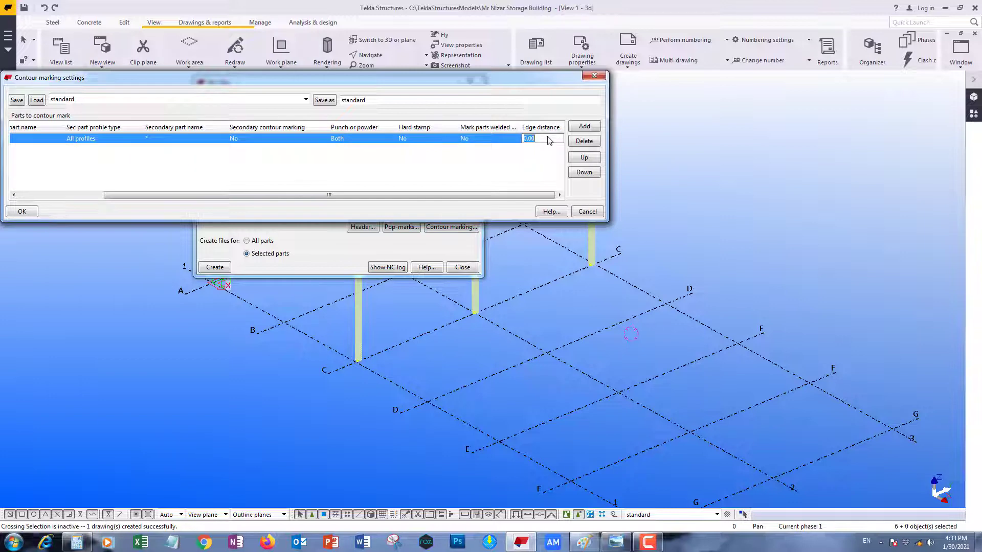
left_click(484, 139)
left_click(481, 155)
left_click(426, 138)
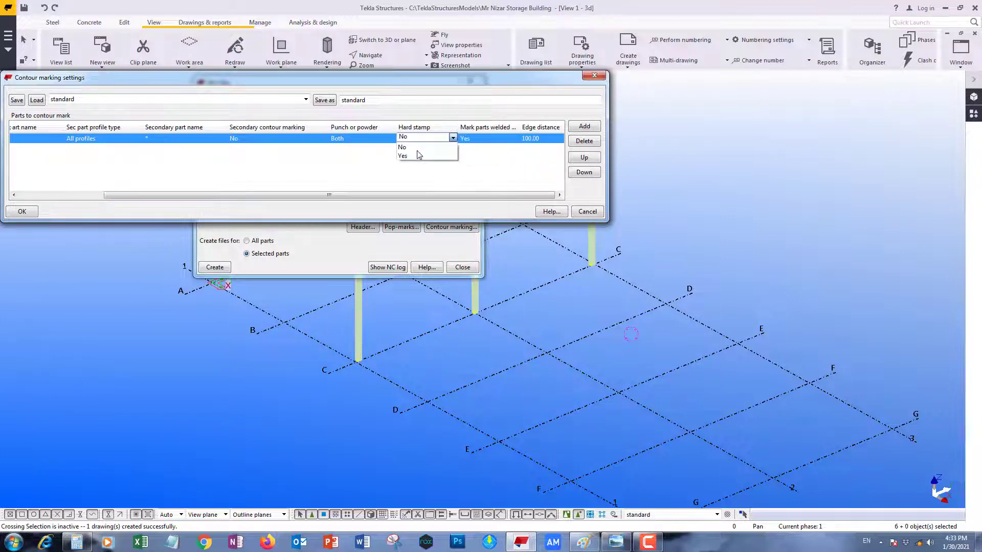
left_click(419, 155)
left_click(295, 139)
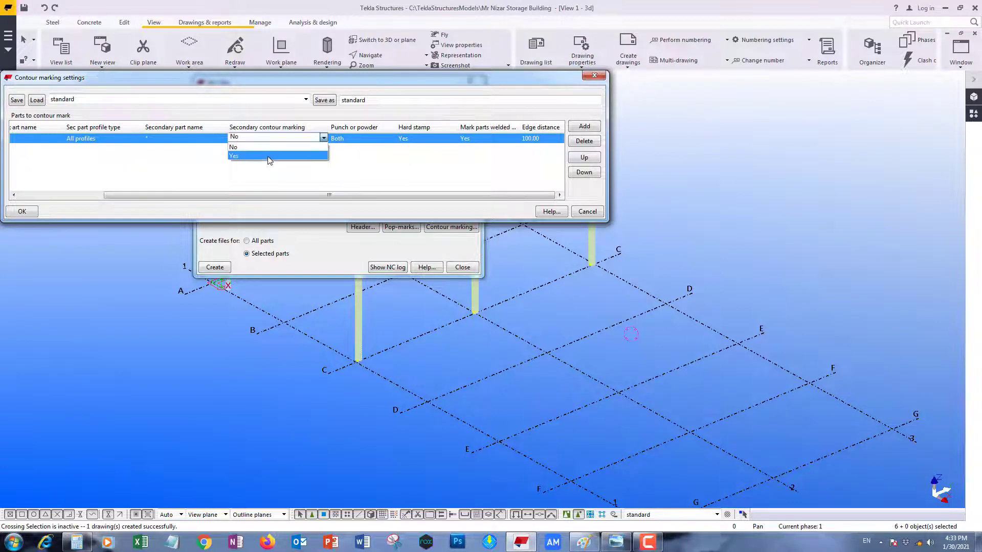
left_click(269, 156)
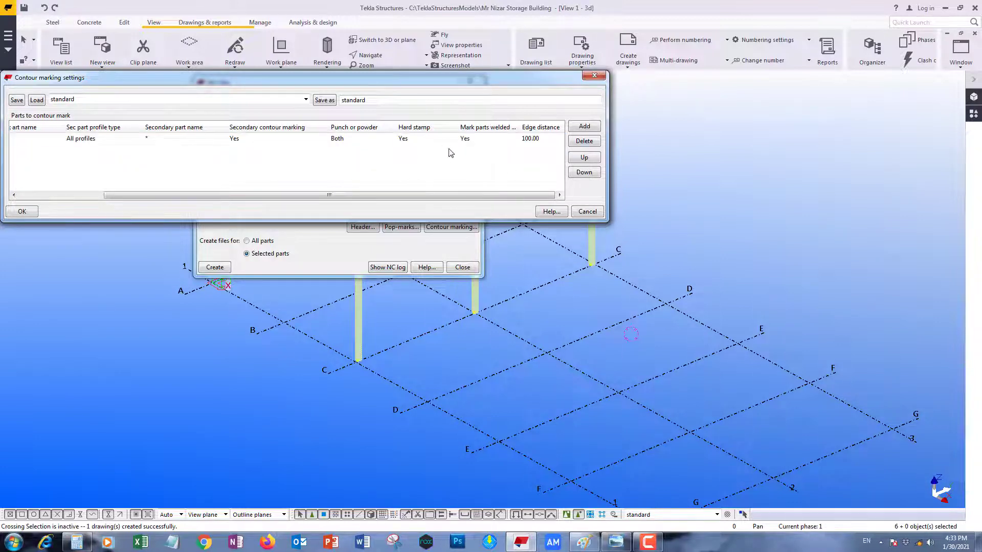
left_click(28, 213)
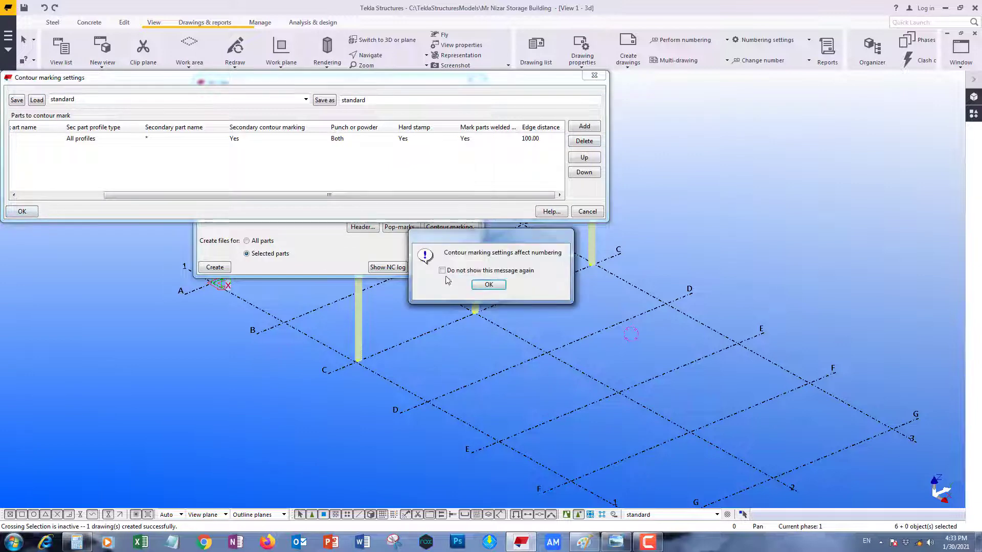
left_click(478, 284)
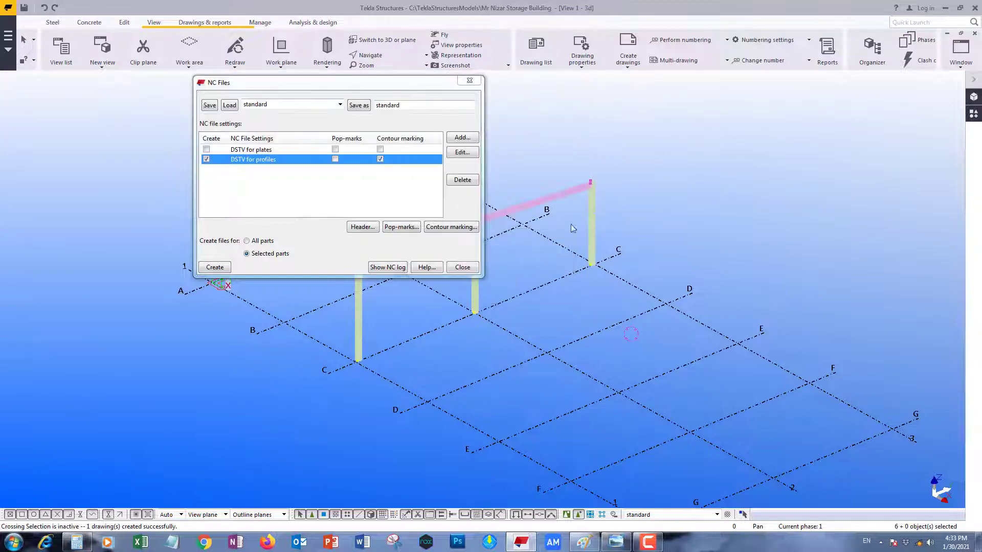
- Create the NC files for the selected profiles and close the NC export settings
scroll(573, 228, "down", 5)
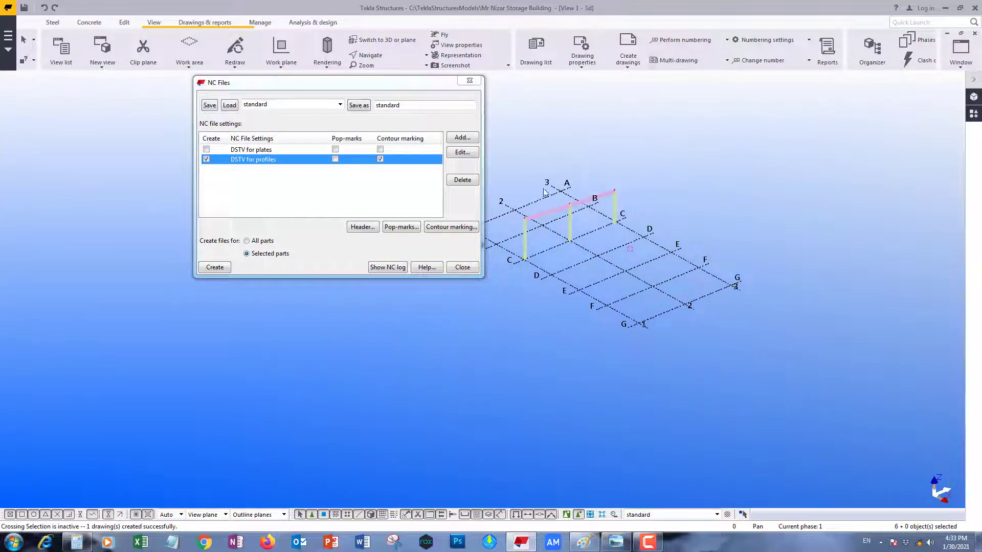
left_click(215, 267)
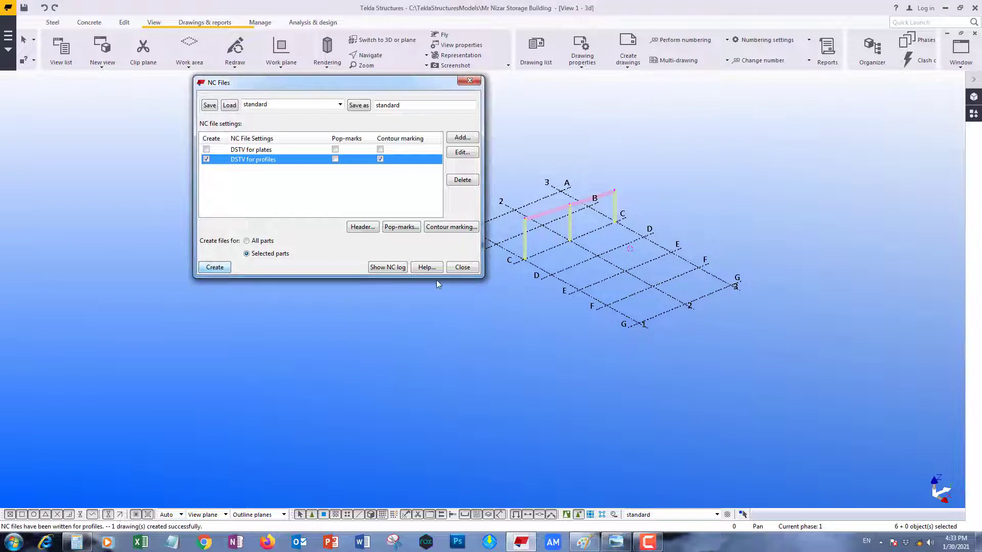
left_click(462, 267)
- Open the model's DSTV_Profiles folder and select the exported M2.nc1
left_click(8, 7)
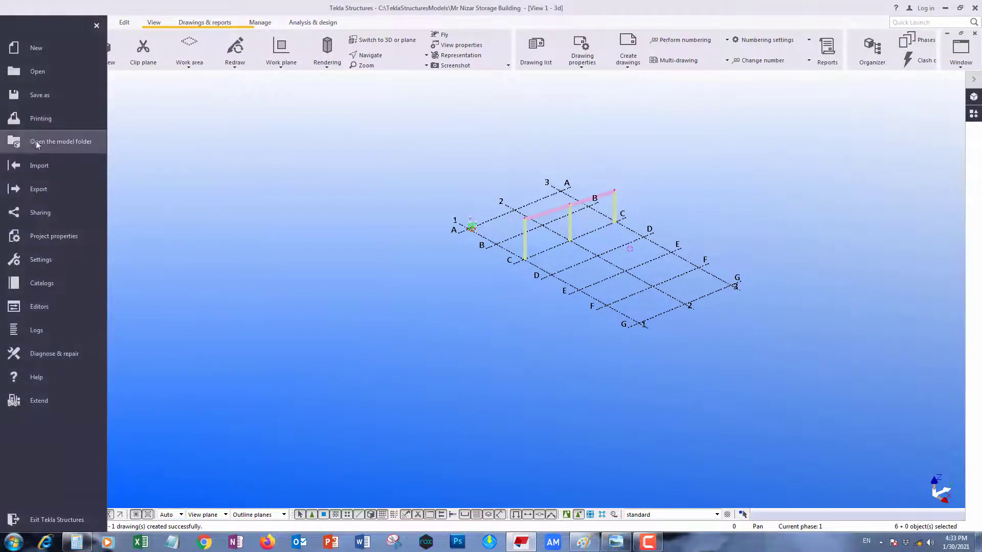
left_click(52, 142)
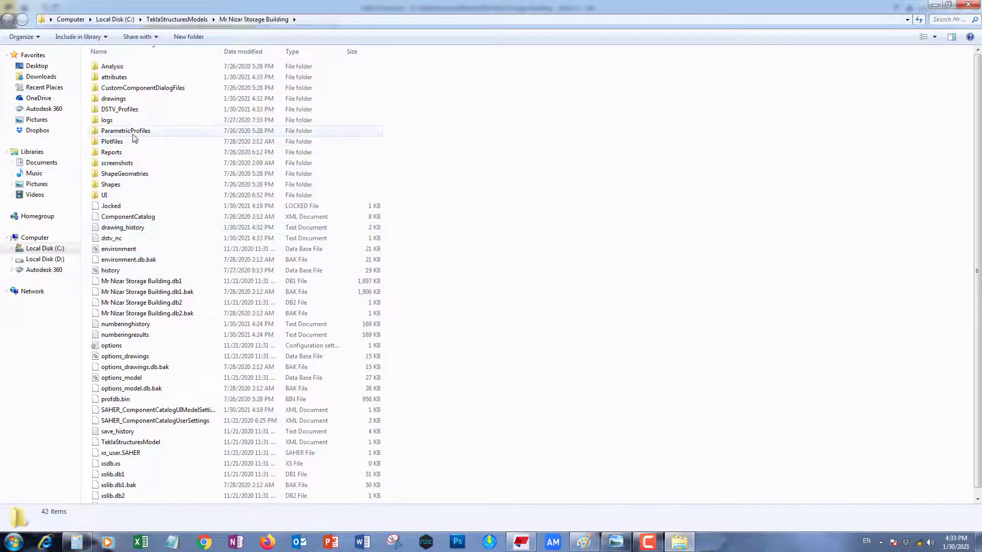
double_click(146, 109)
left_click(159, 68)
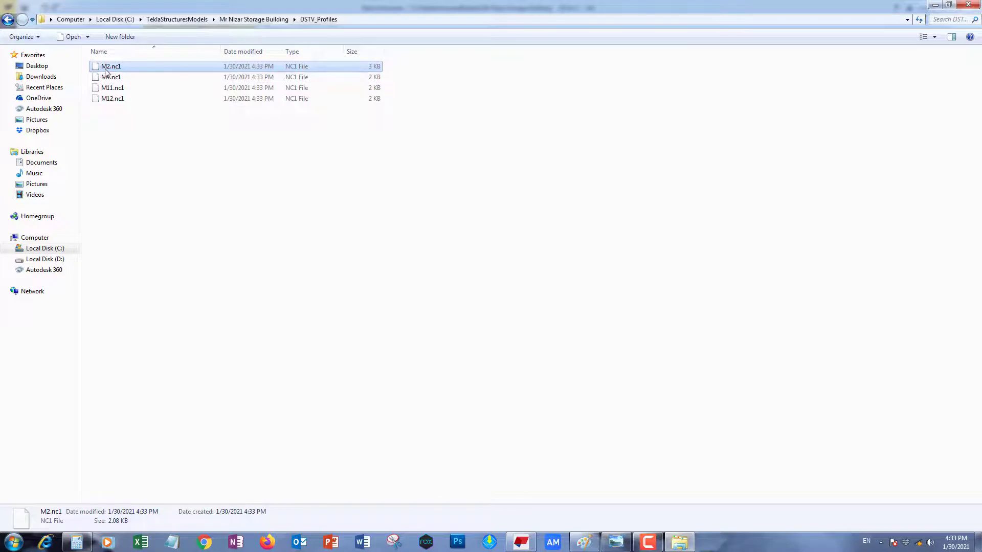
- Show the part report for middle column M2: HEA200, S275, length 5870.00
left_click(339, 364)
left_click(527, 543)
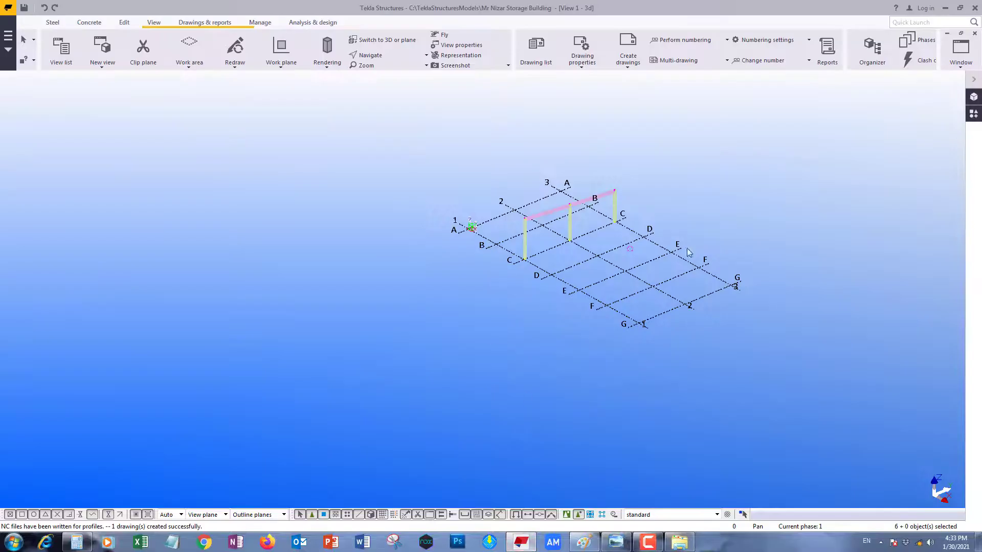
scroll(688, 241, "up", 3)
scroll(615, 187, "up", 2)
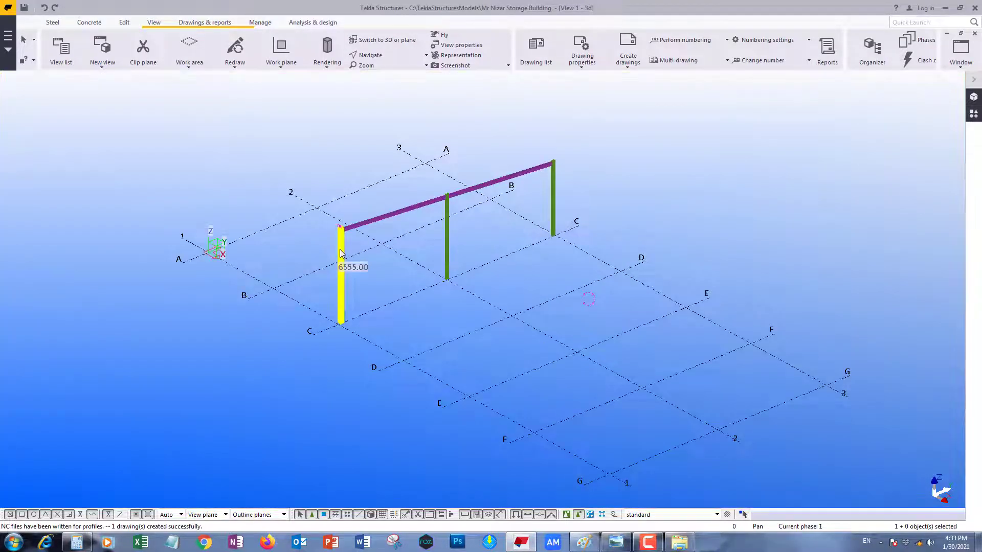
left_click(448, 237)
right_click(452, 234)
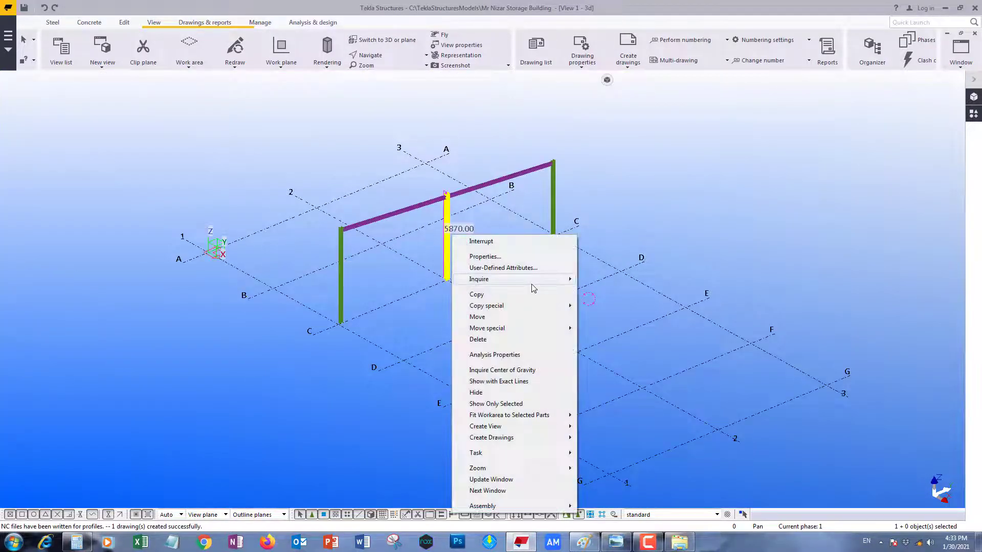
mouse_move(529, 280)
left_click(611, 281)
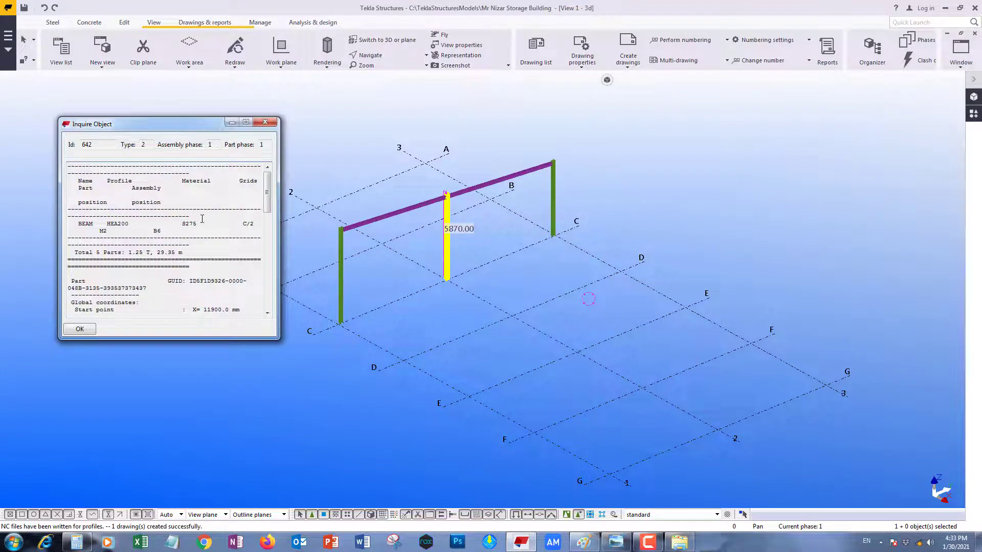
scroll(463, 245, "up", 2)
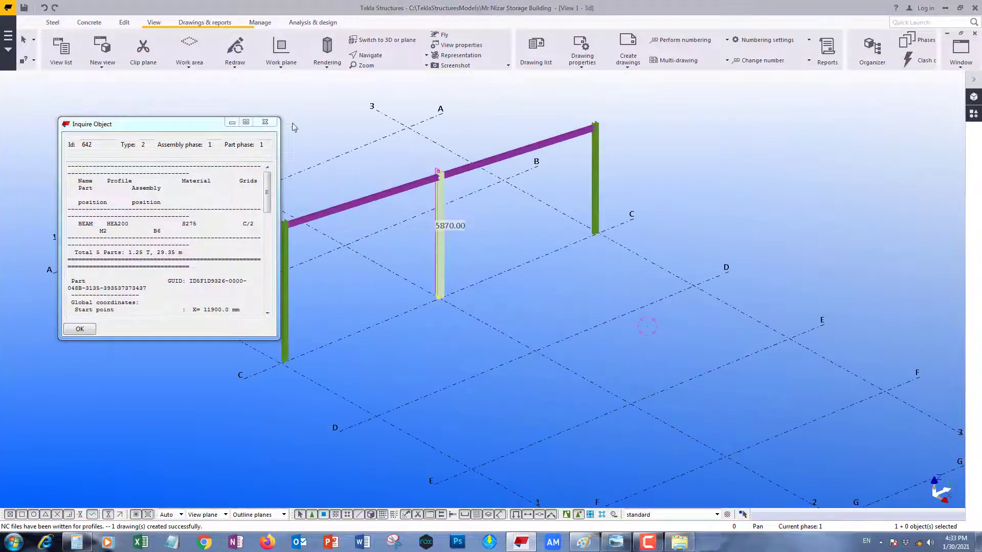
scroll(460, 240, "up", 2)
scroll(454, 163, "up", 2)
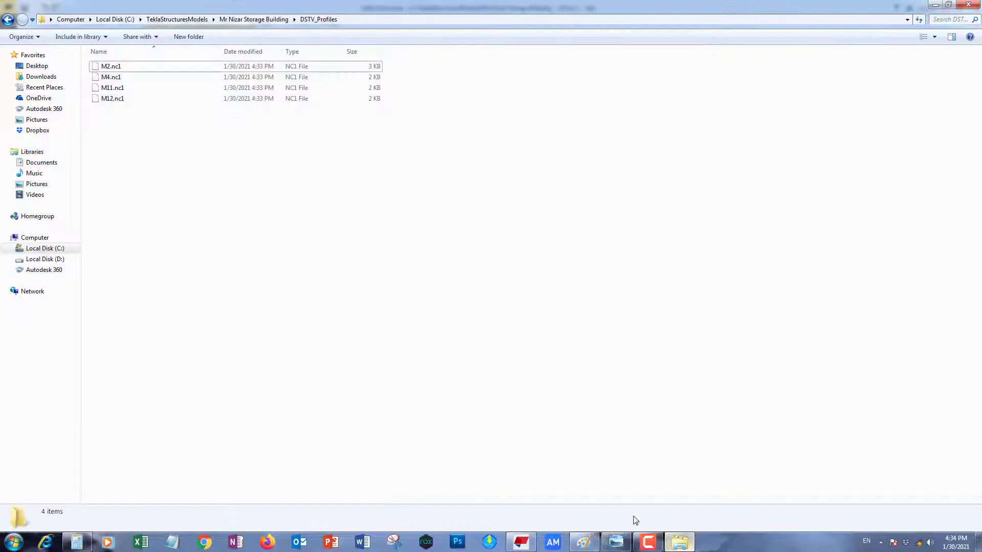
- Open M2.nc1 from the DSTV_Profiles folder in Notepad++
left_click(679, 542)
left_click(146, 71)
right_click(146, 70)
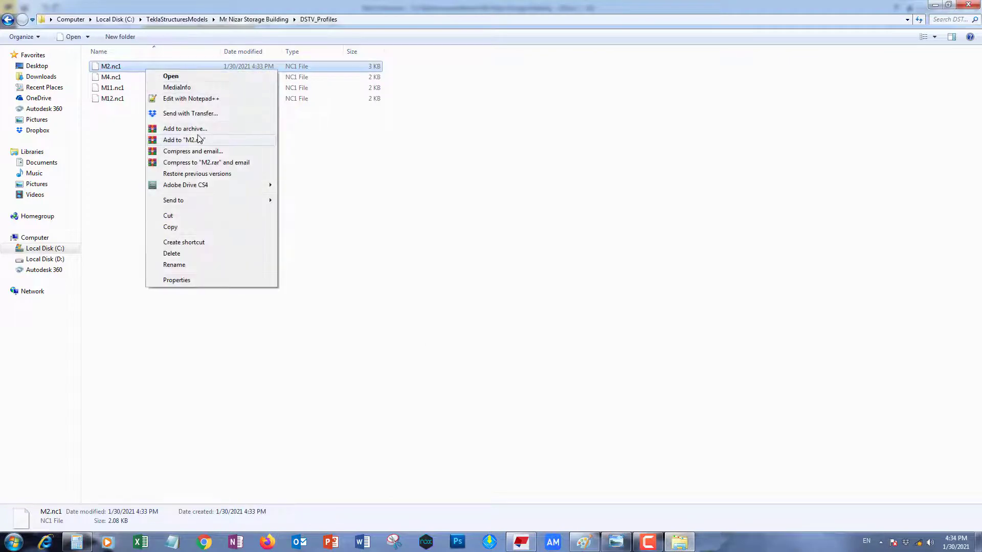
left_click(180, 100)
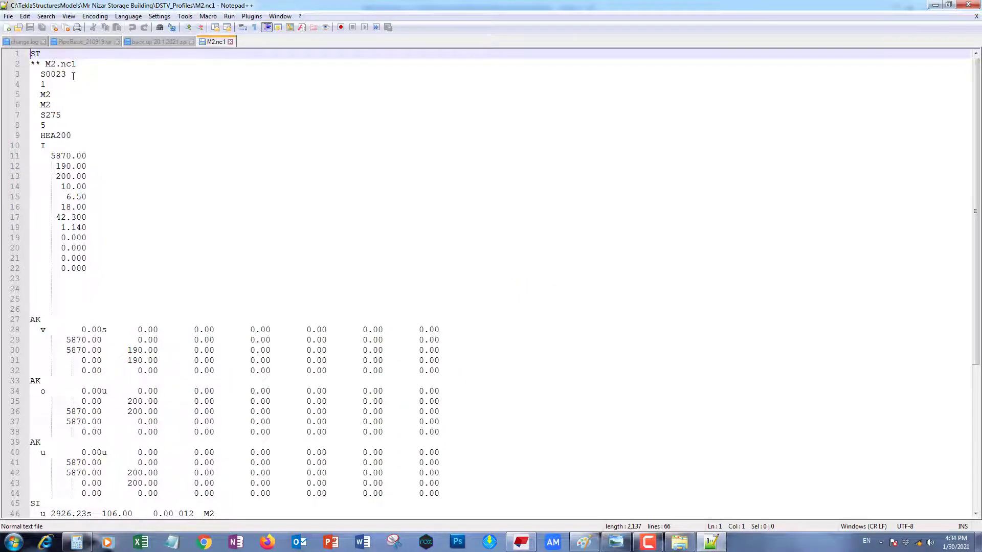
- Check the 5870 length on line 11, then review the BO hole entries on lines 48, 50 and 53
scroll(73, 84, "down", 1)
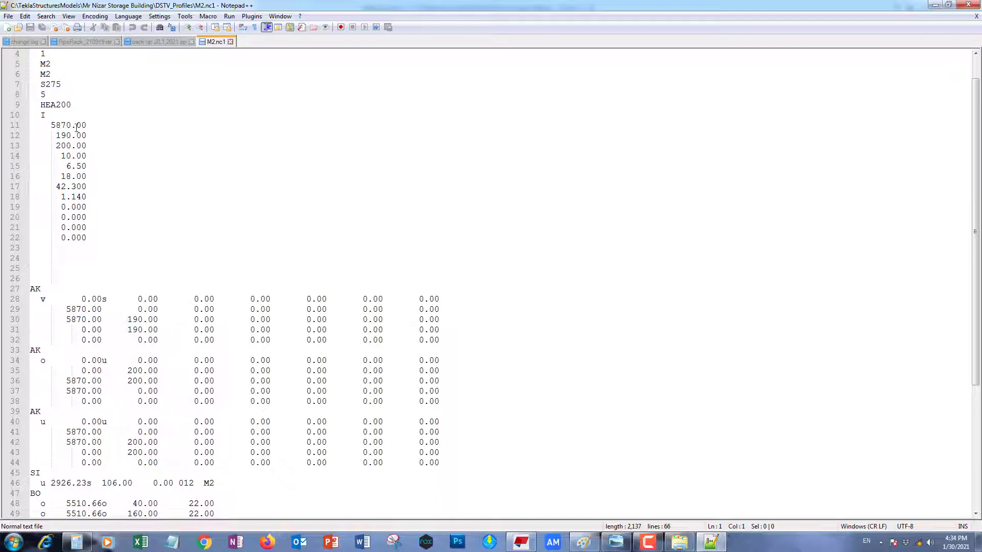
double_click(61, 125)
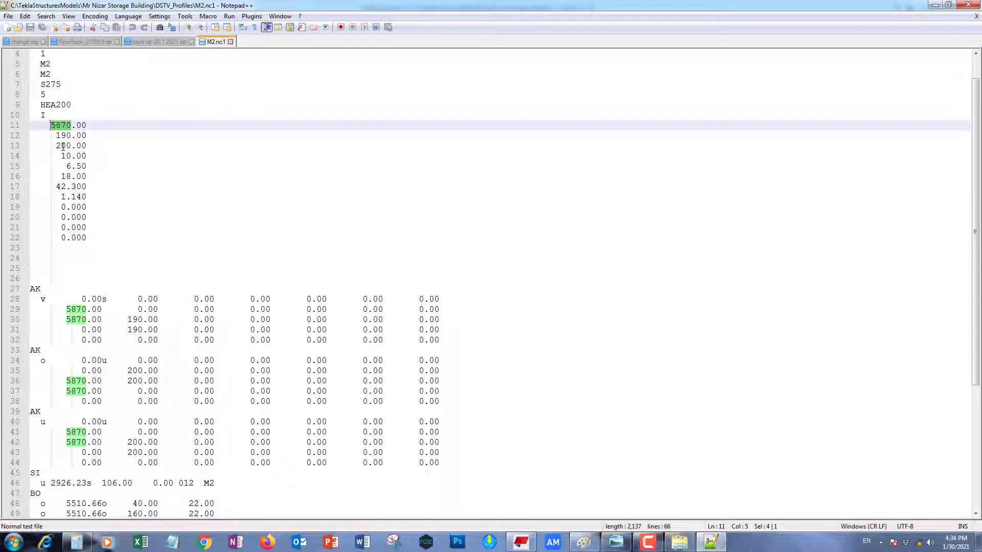
left_click(164, 187)
scroll(125, 251, "down", 4)
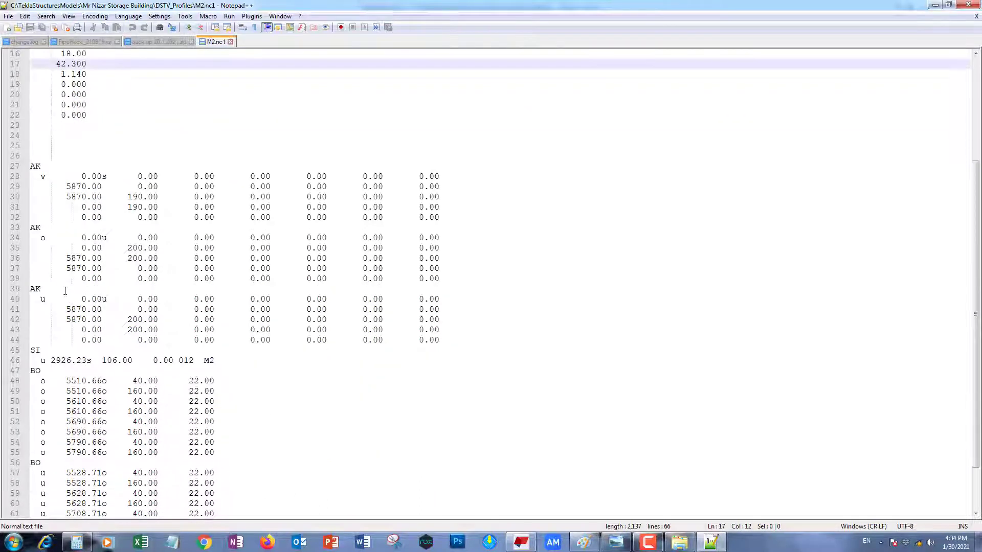
scroll(73, 250, "down", 2)
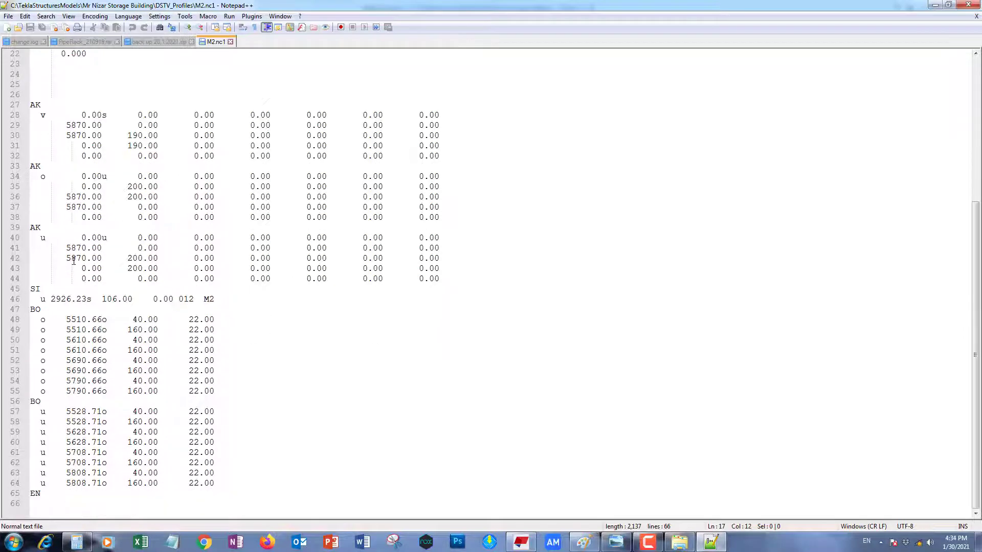
left_click(96, 320)
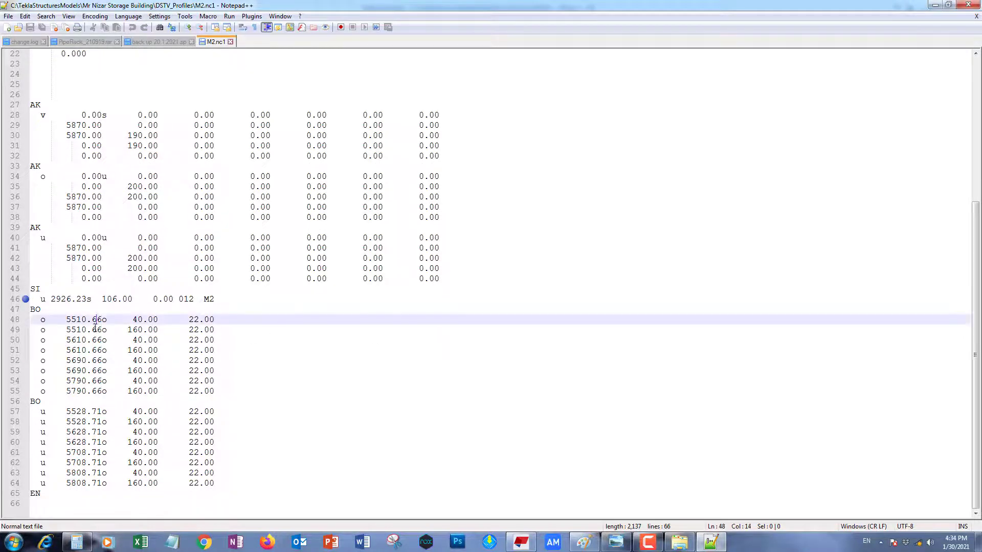
left_click(112, 340)
left_click(128, 370)
- Close Notepad++ and reselect M2.nc1 in the DSTV_Profiles folder
key("alt+F4")
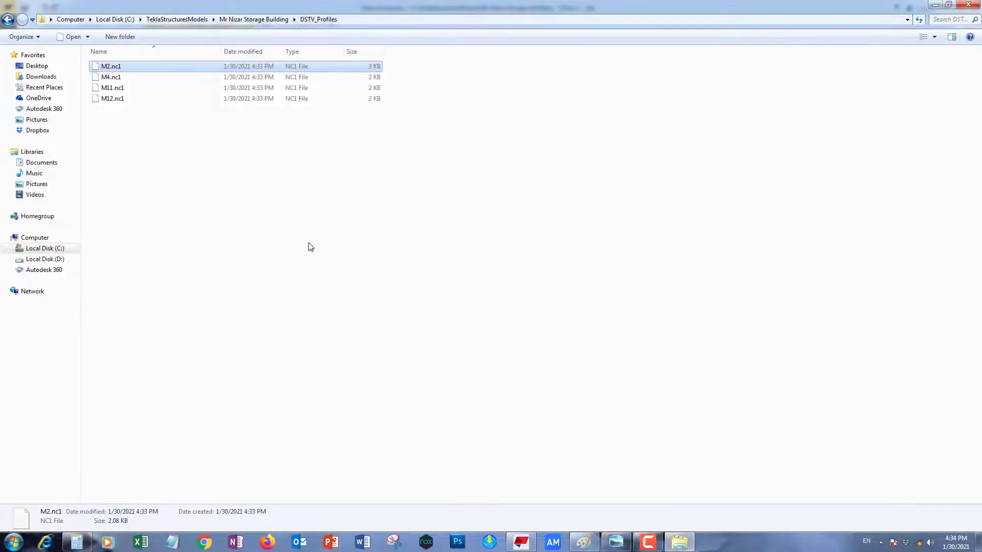
left_click(132, 68)
right_click(132, 66)
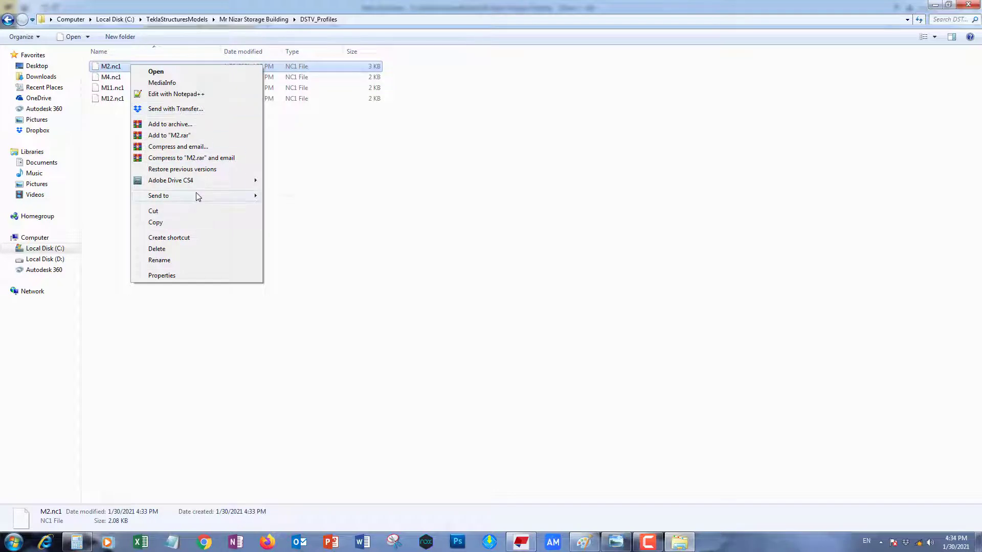
mouse_move(198, 196)
left_click(468, 197)
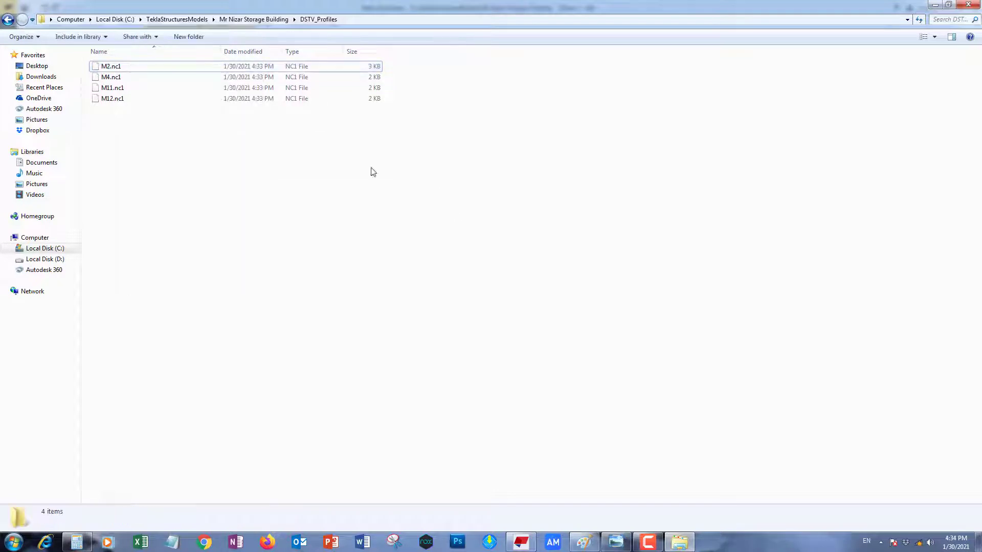
- Try opening M2.nc1 with another program, browsing beyond the Open with list
left_click(179, 70)
right_click(178, 70)
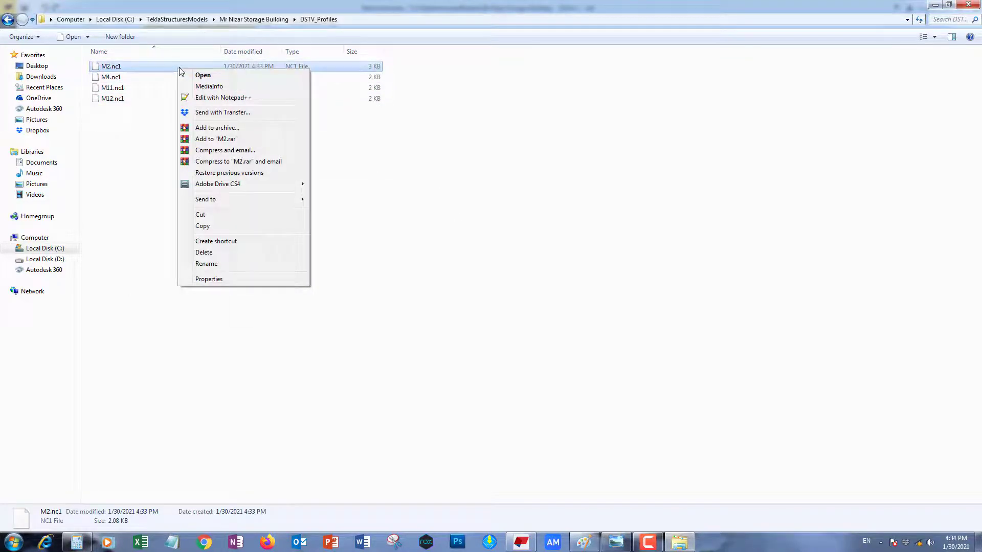
left_click(236, 77)
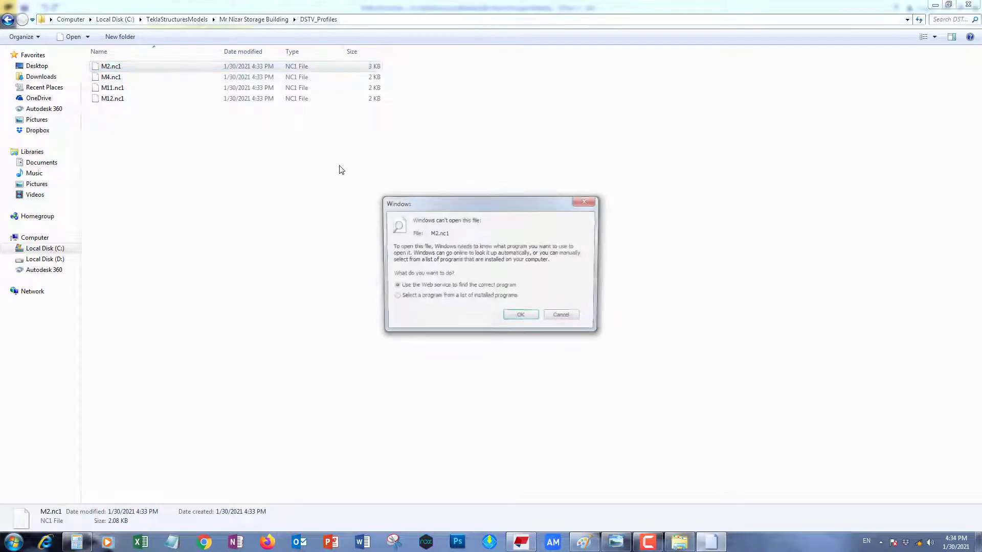
left_click(521, 317)
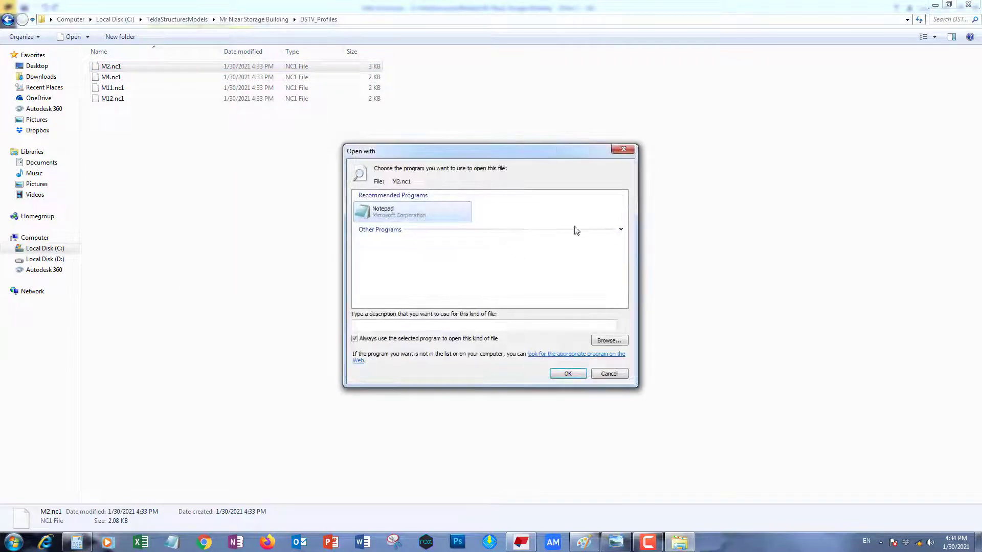
left_click(622, 230)
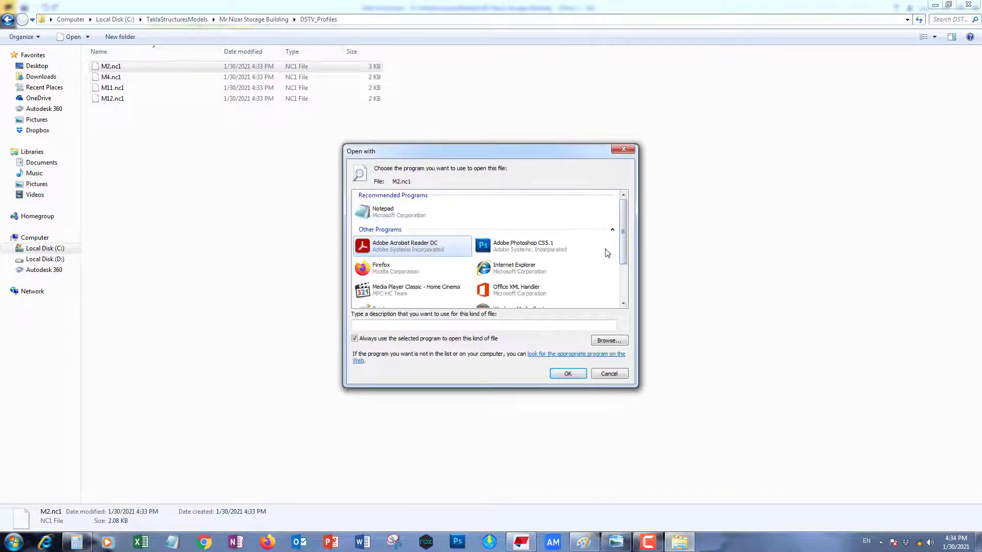
left_click(609, 341)
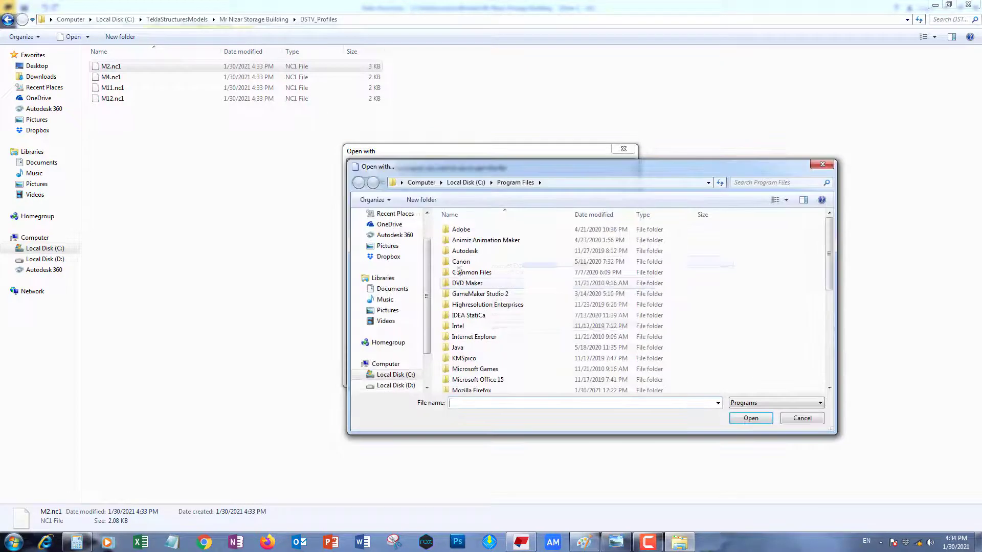
- Look through Program Files (x86) and Program Files, cancel both dialogs, and open the Start menu
left_click(527, 305)
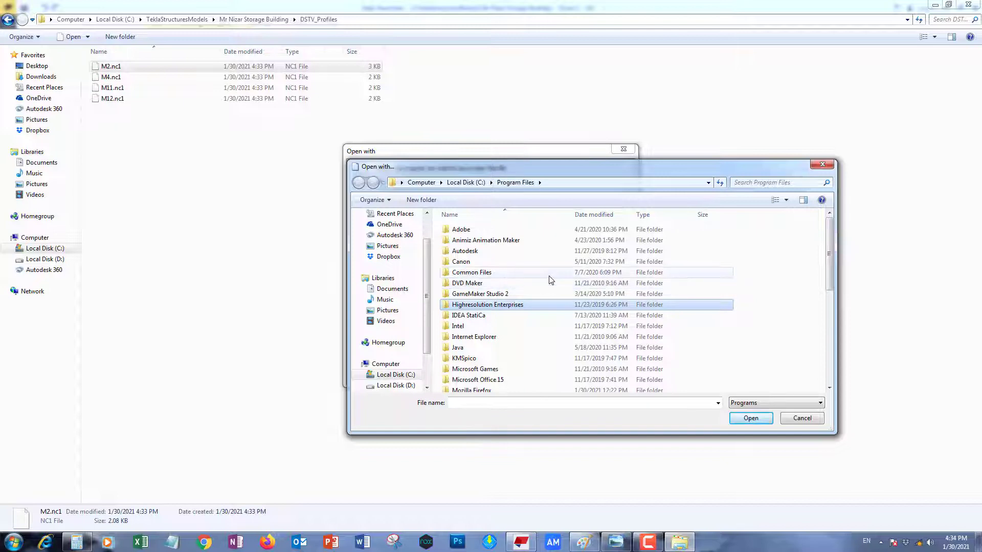
scroll(552, 287, "down", 7)
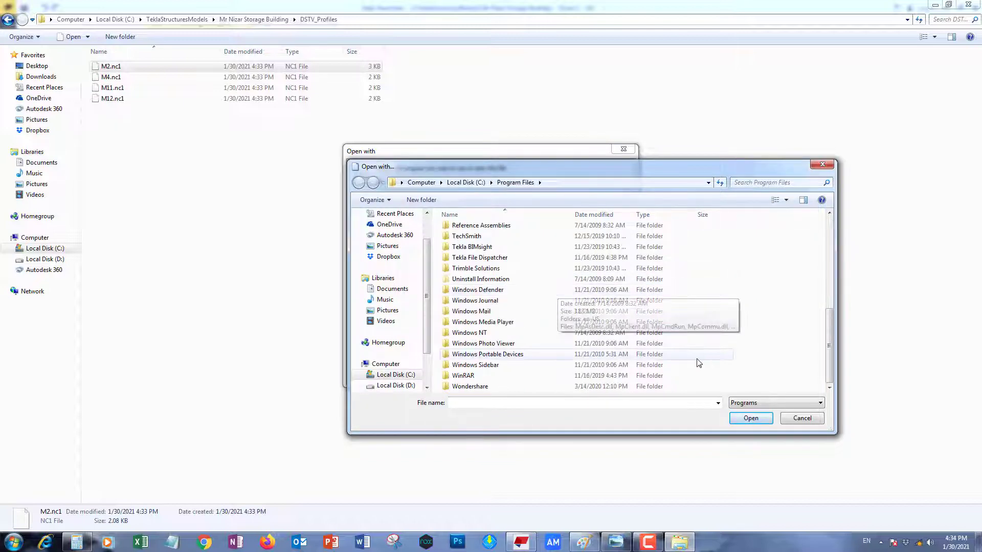
scroll(696, 353, "up", 8)
left_click(470, 183)
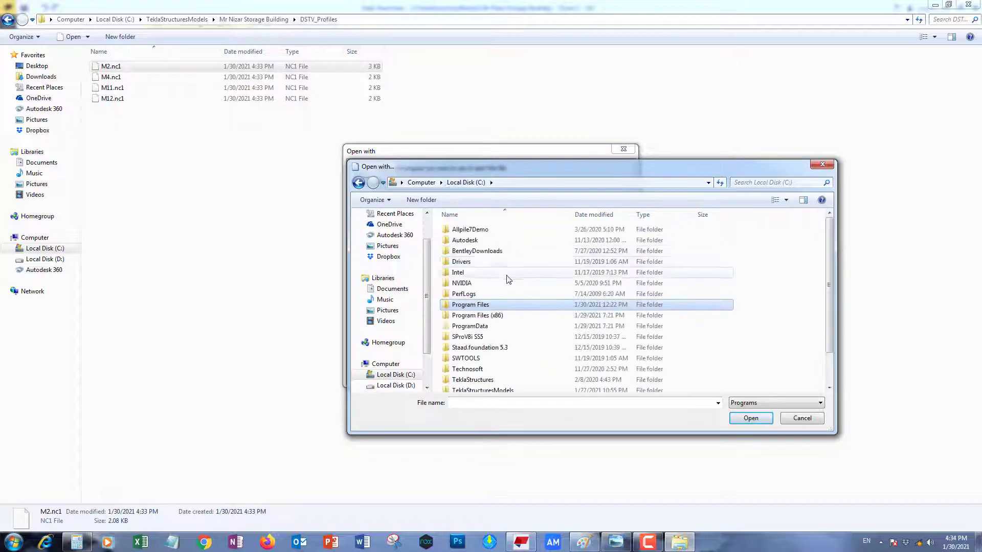
double_click(503, 313)
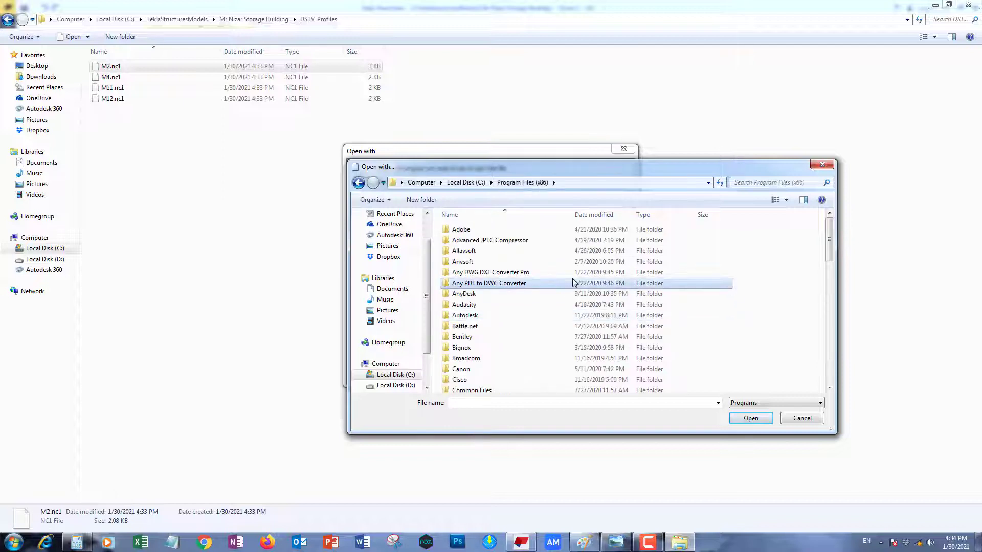
key("b")
key("b")
key("b")
key("b")
key("b")
key("b")
key("b")
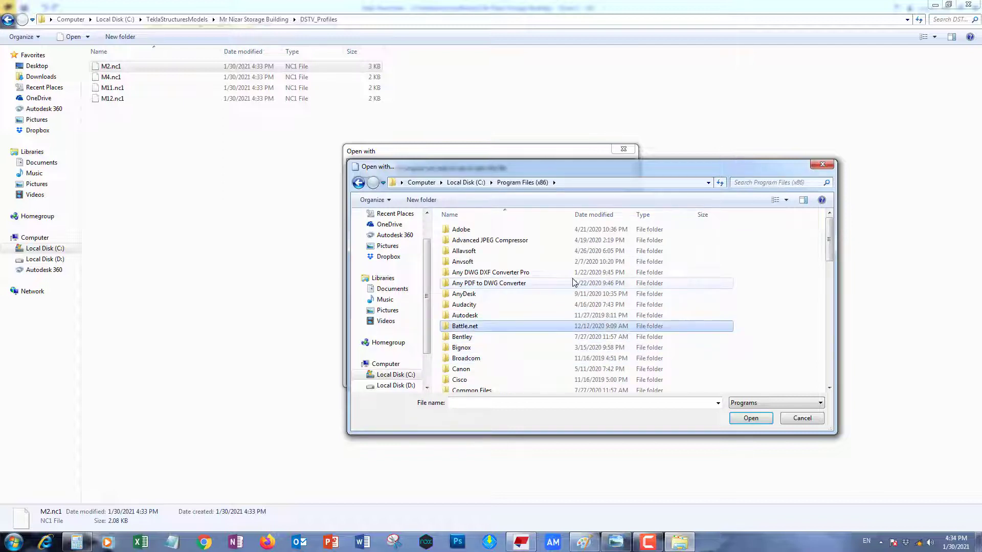
left_click(466, 183)
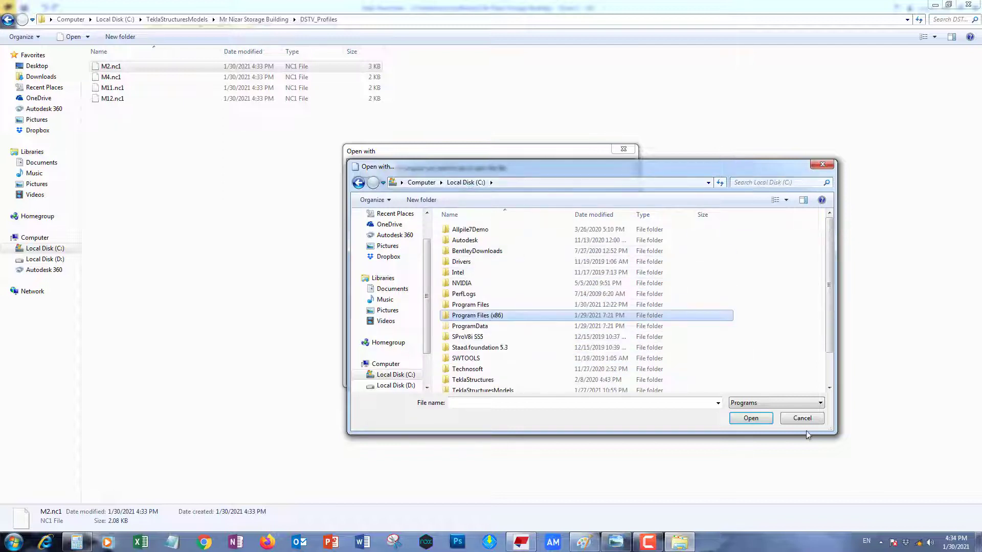
double_click(486, 305)
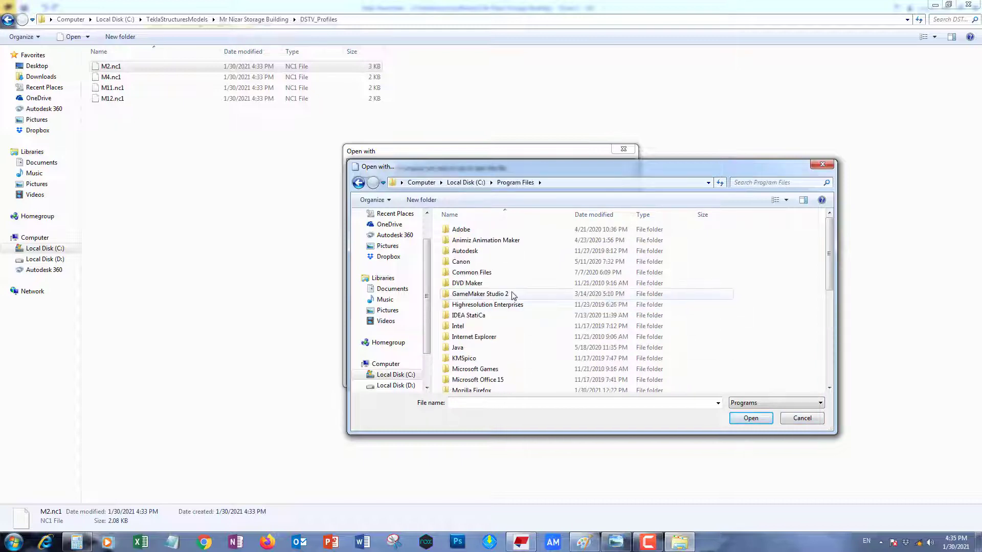
left_click(822, 164)
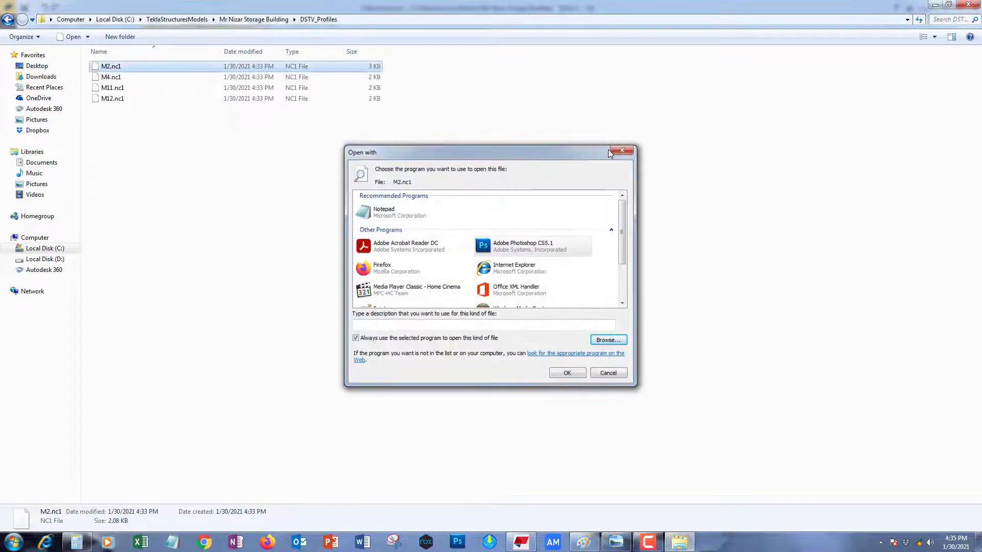
left_click(623, 149)
key("super")
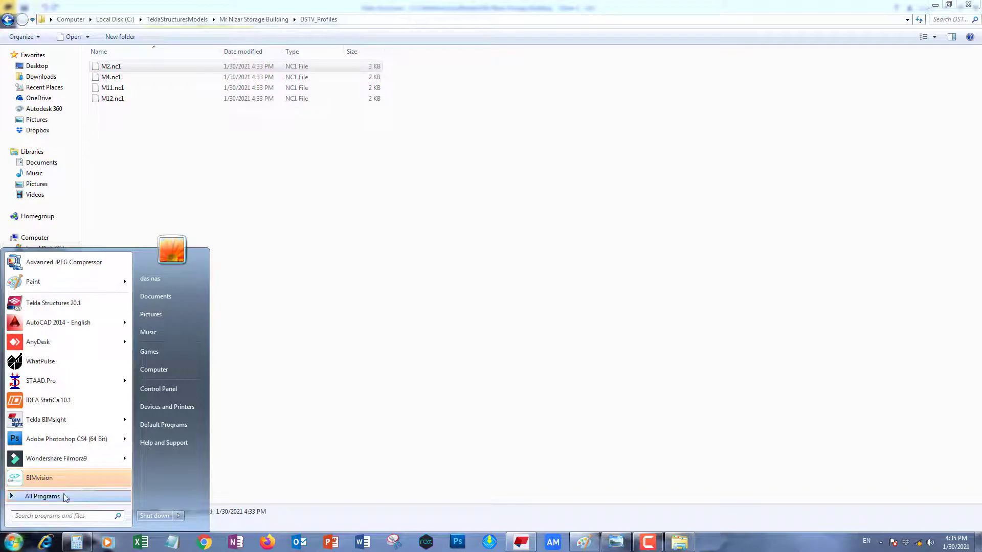
left_click(57, 476)
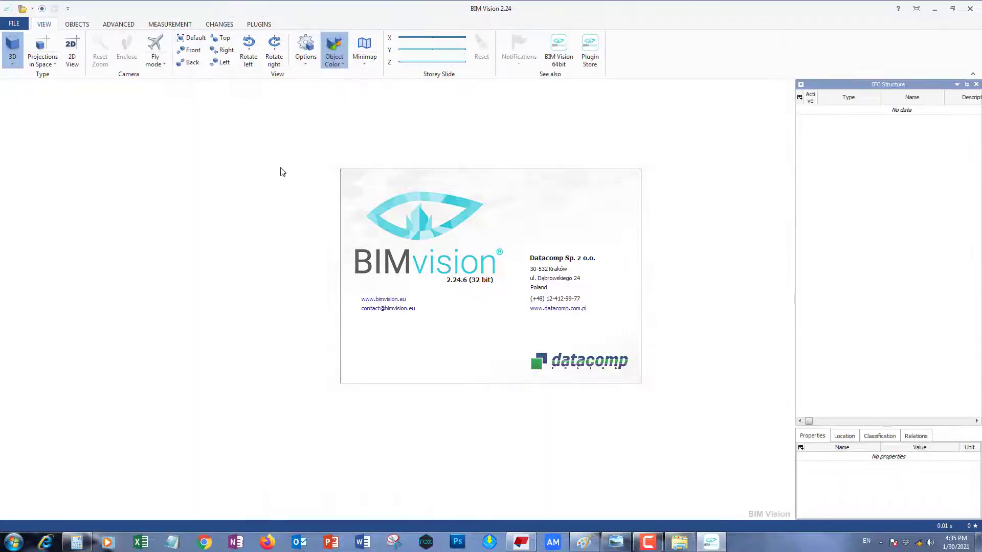
left_click(15, 23)
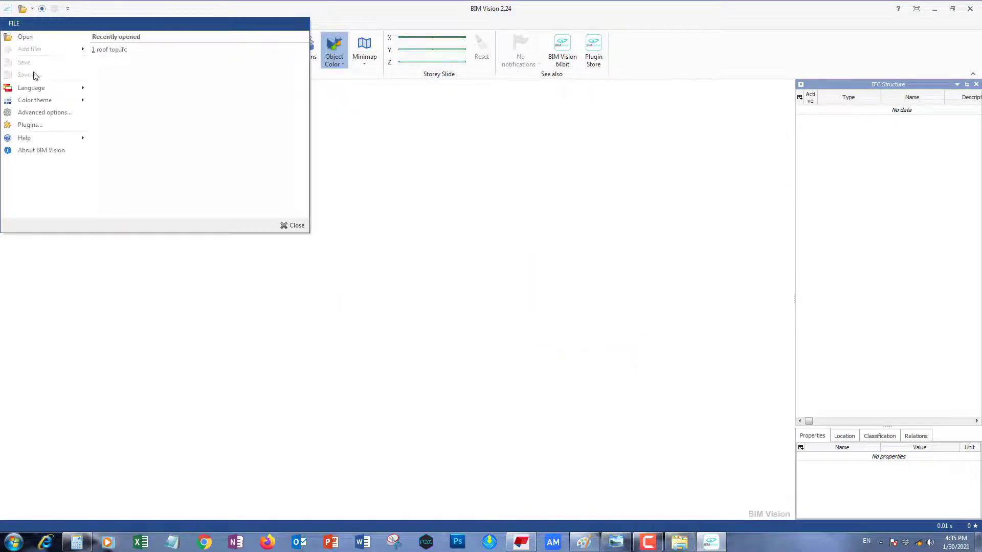
left_click(36, 38)
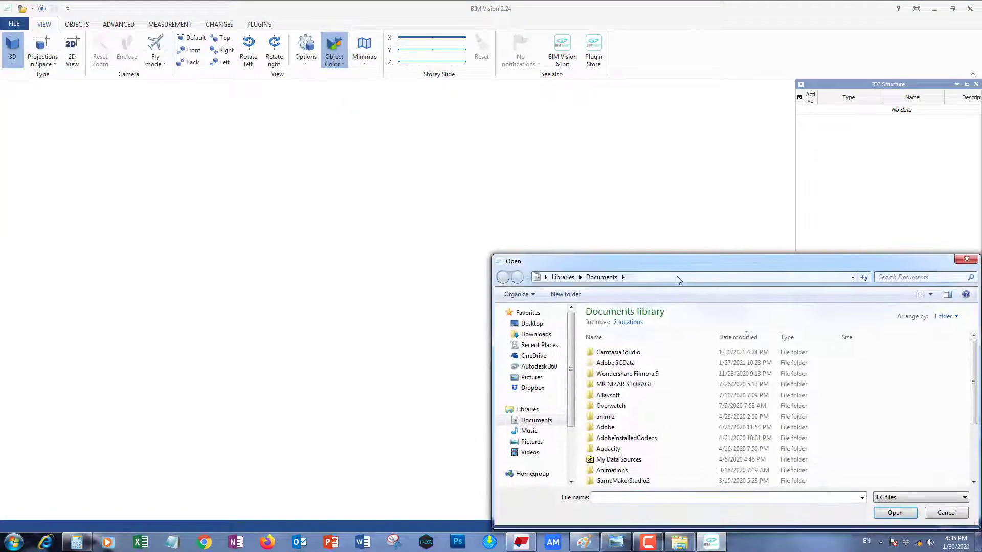
left_click(744, 362)
left_click(746, 373)
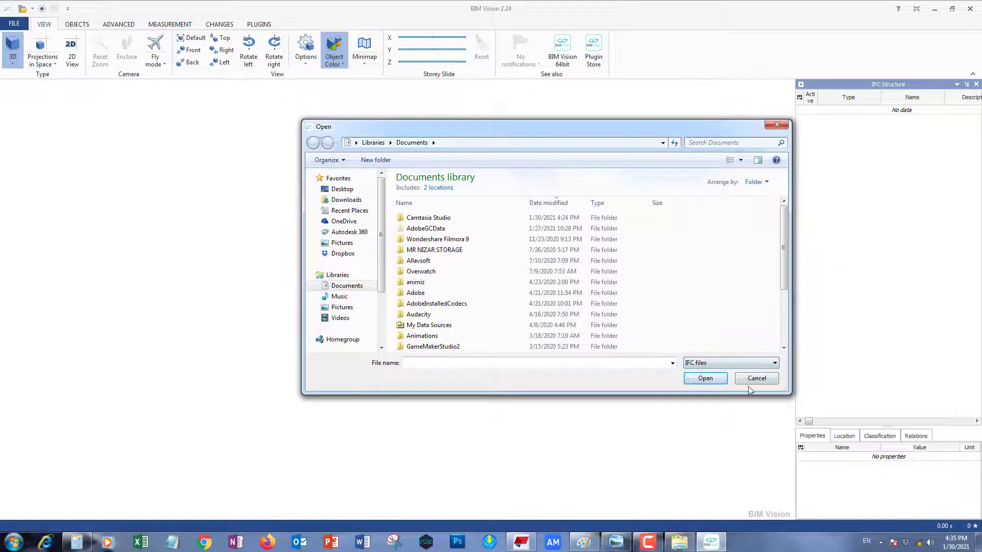
left_click(752, 379)
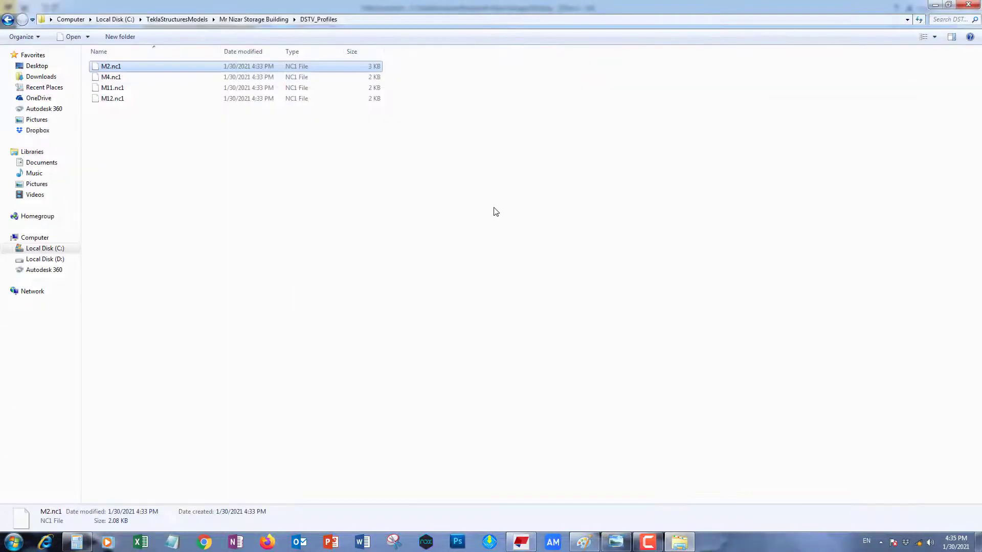
left_click(358, 163)
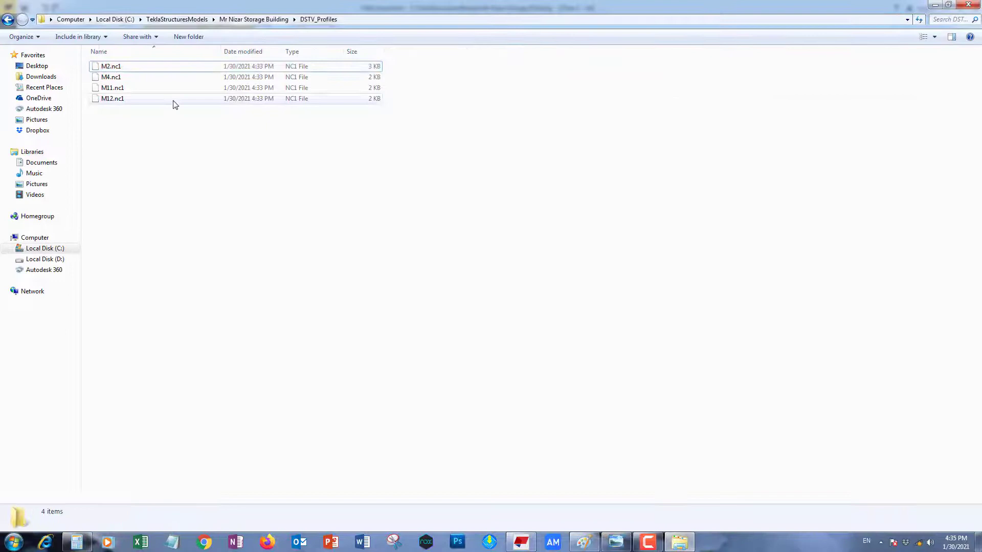
left_click(148, 68)
left_click(337, 147)
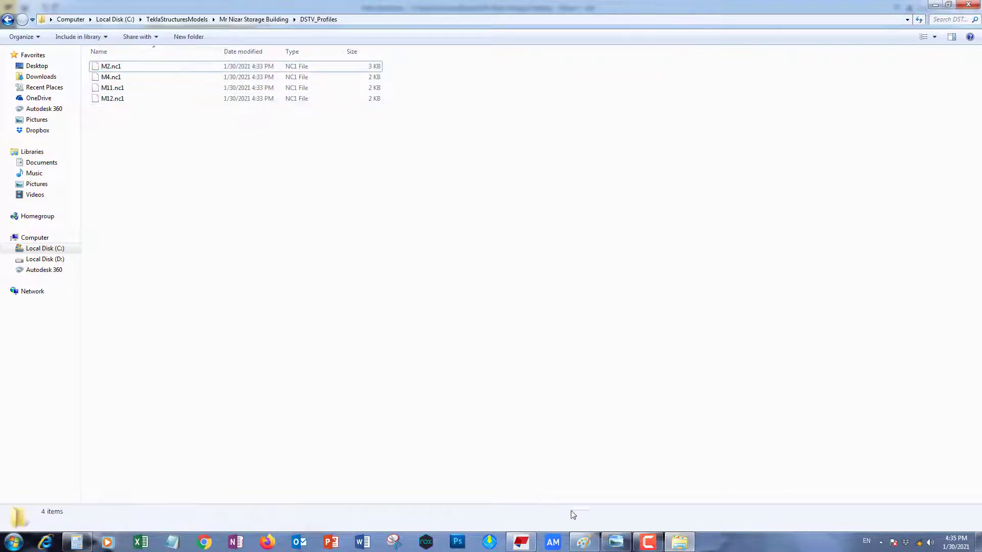
left_click(143, 67)
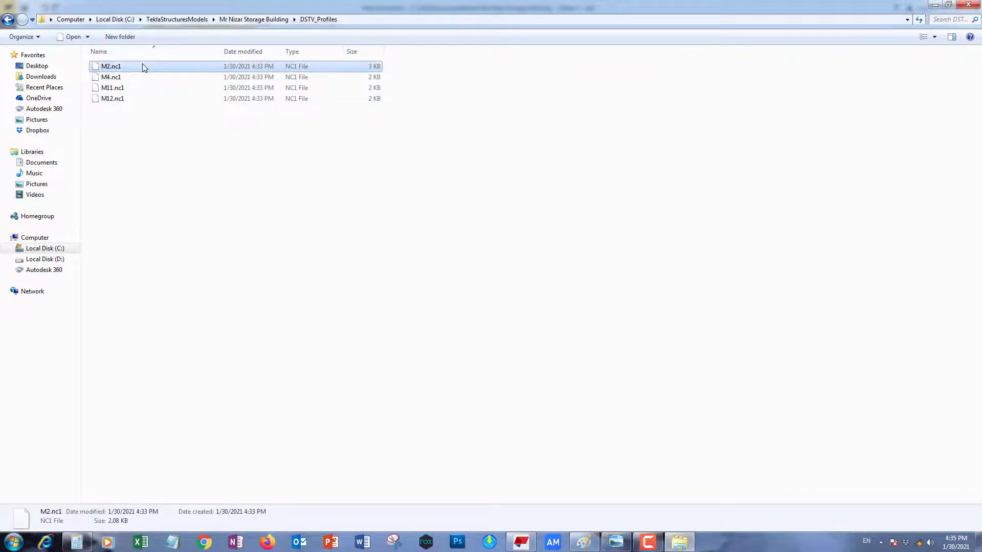
right_click(143, 67)
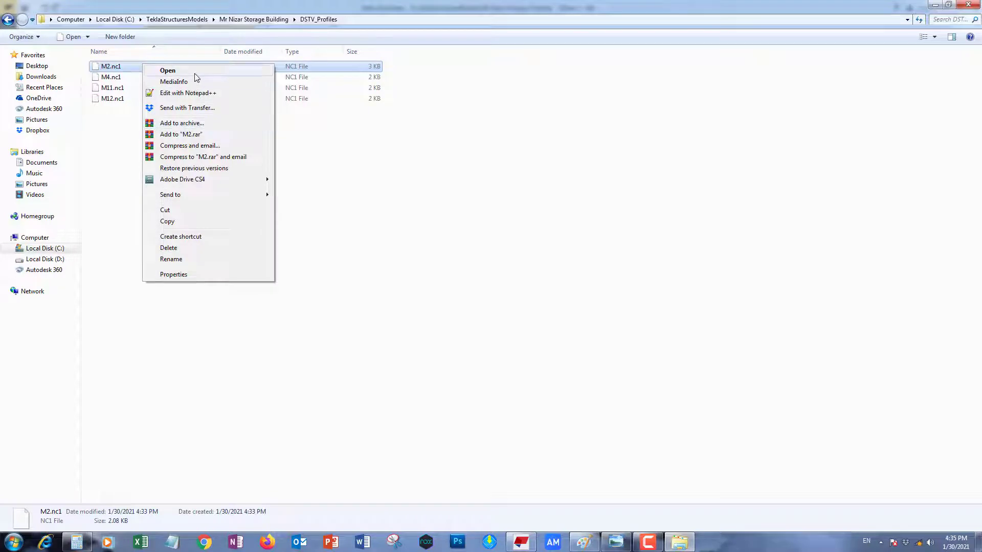
left_click(198, 94)
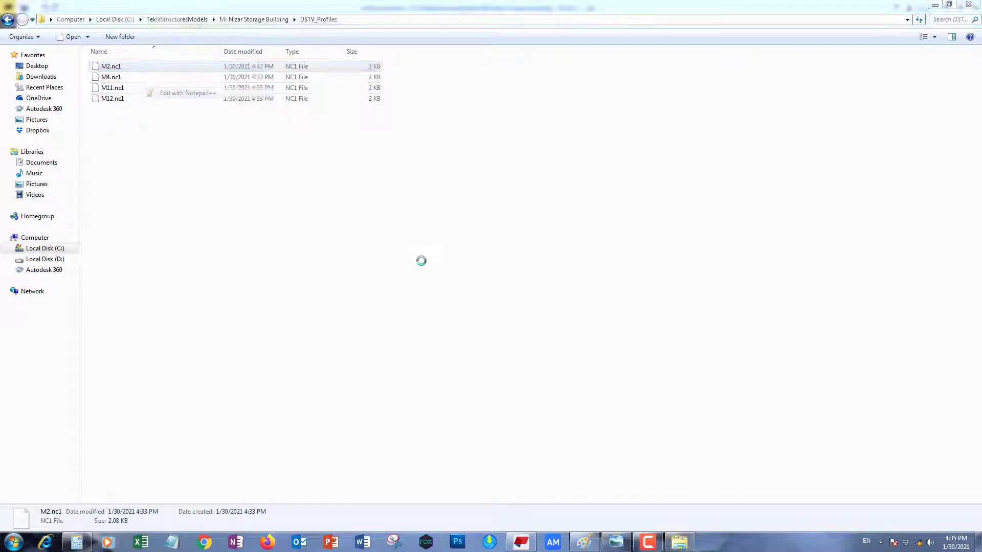
left_click(449, 321)
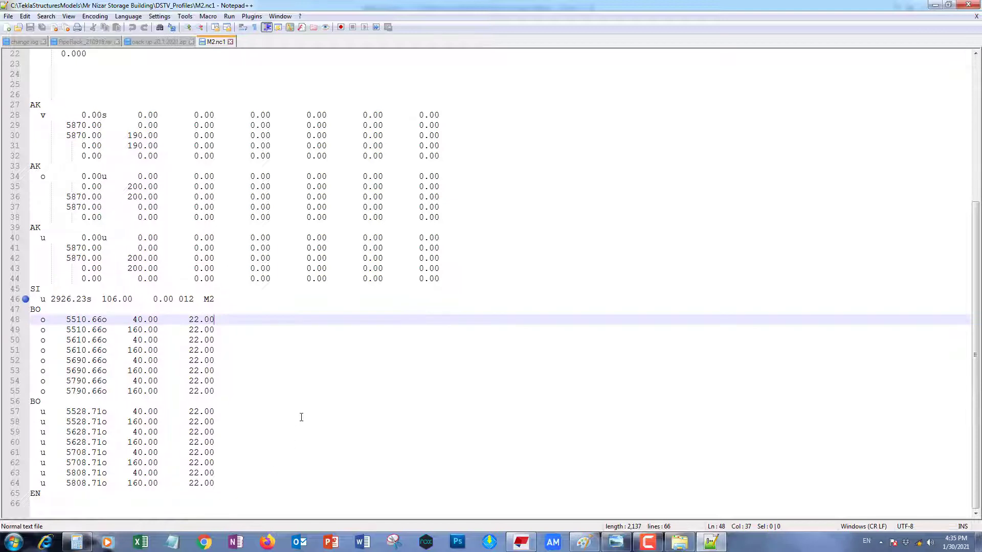
scroll(302, 417, "up", 7)
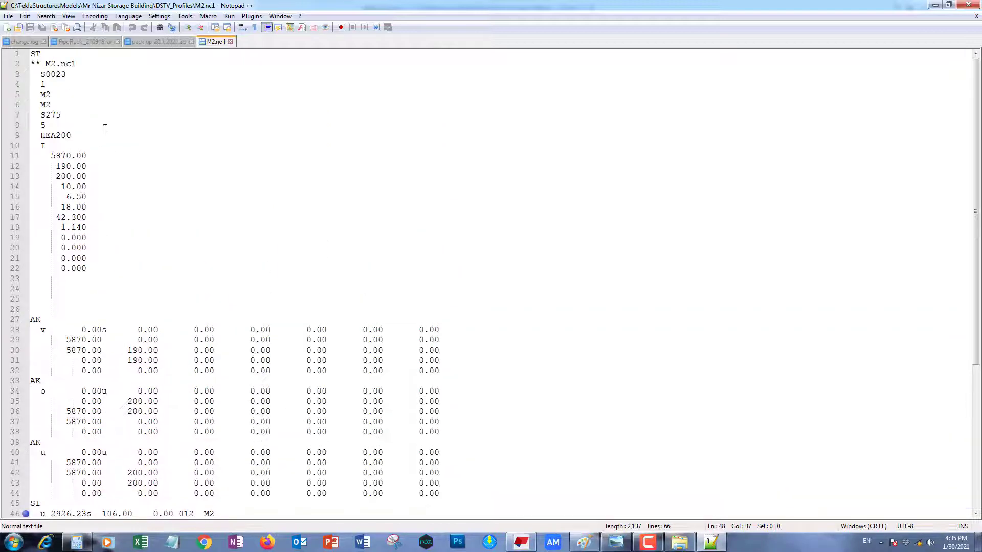
scroll(145, 171, "down", 7)
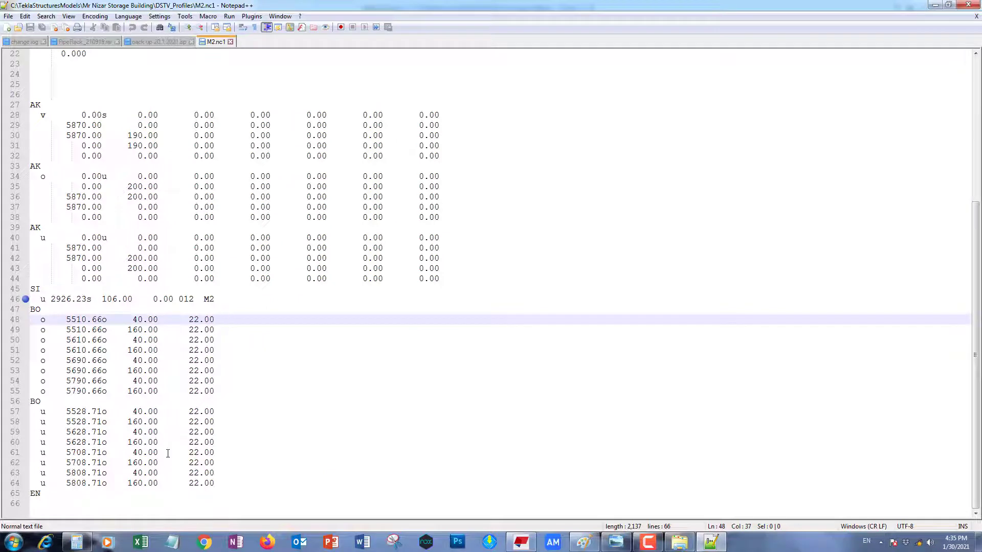
scroll(224, 357, "up", 7)
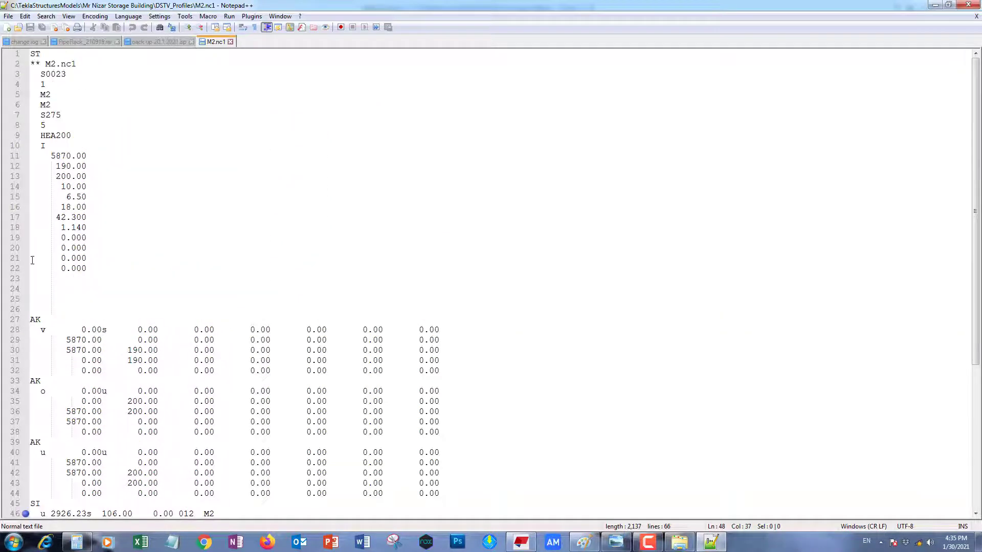
left_click(62, 167)
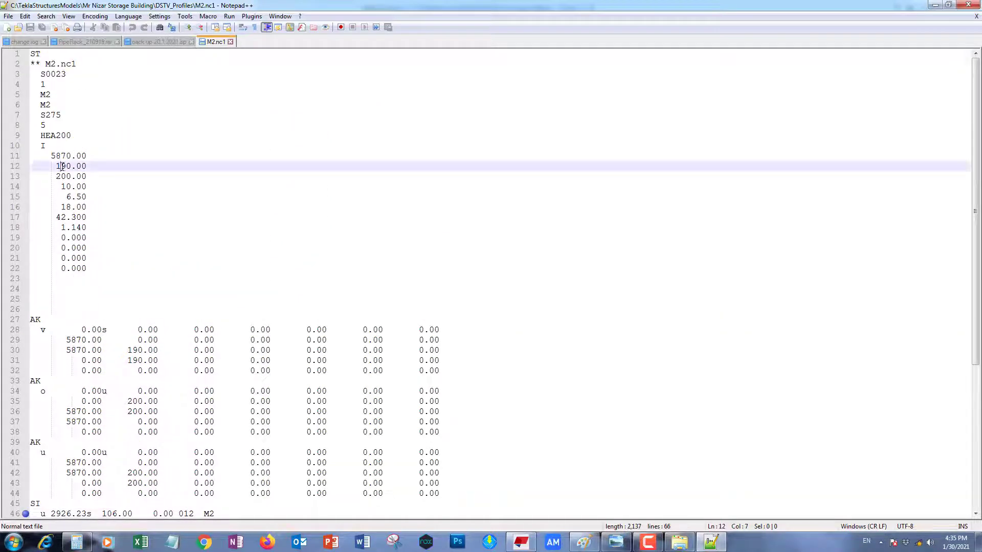
left_click(60, 175)
left_click(69, 187)
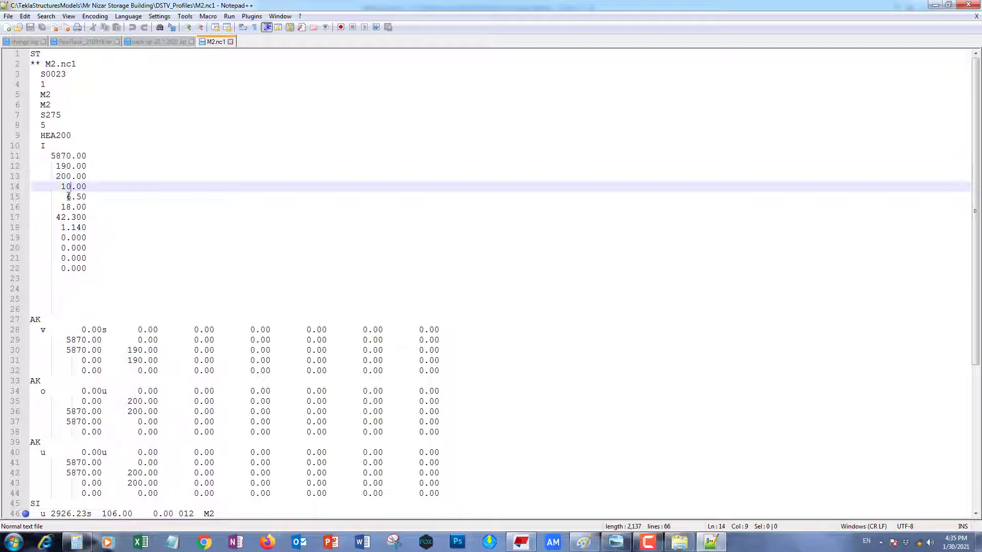
left_click(67, 197)
left_click(66, 207)
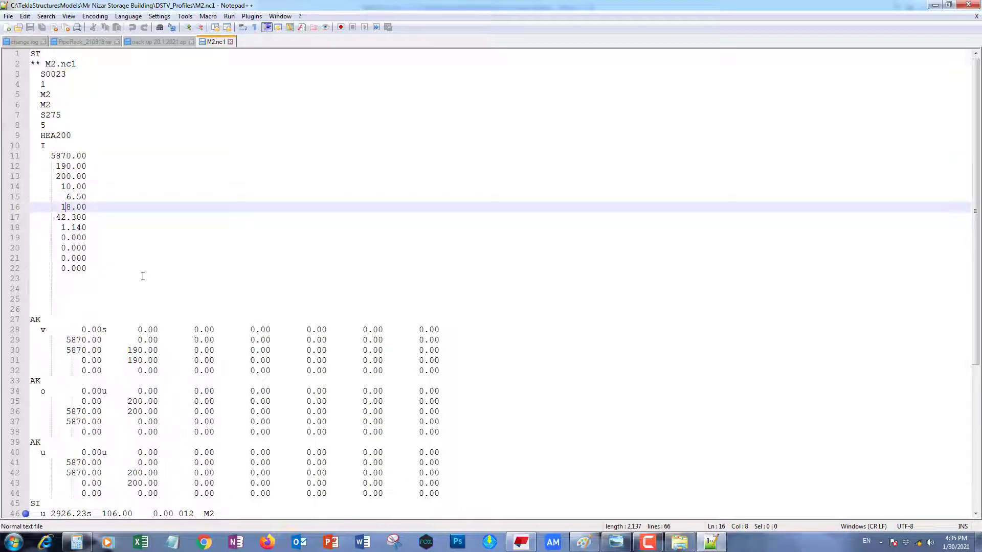
scroll(142, 276, "down", 2)
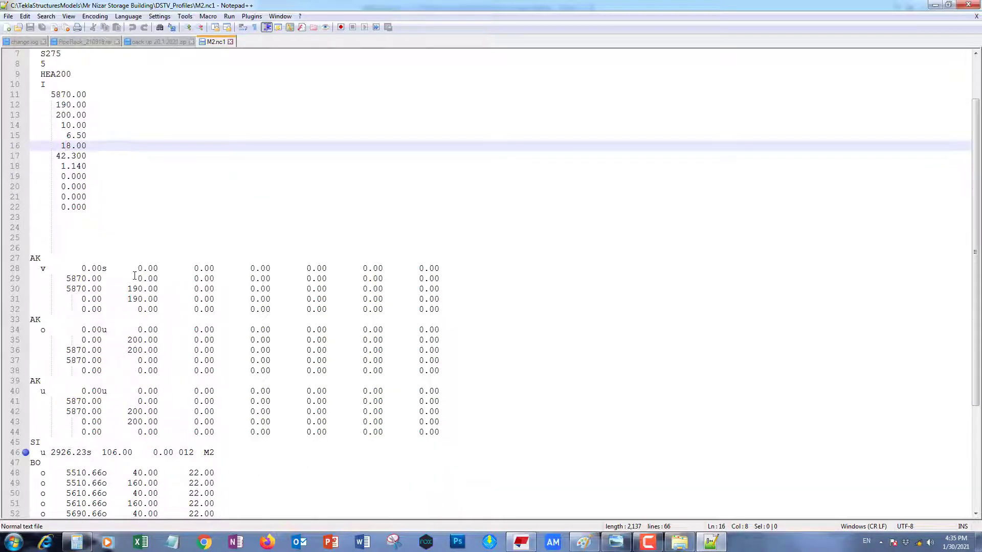
scroll(134, 276, "down", 4)
scroll(130, 276, "down", 1)
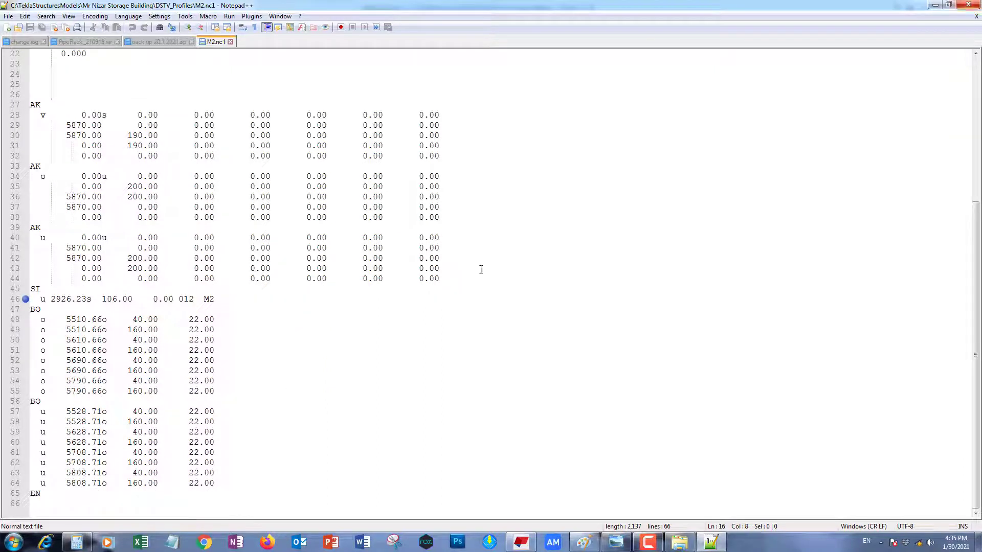
left_click(967, 4)
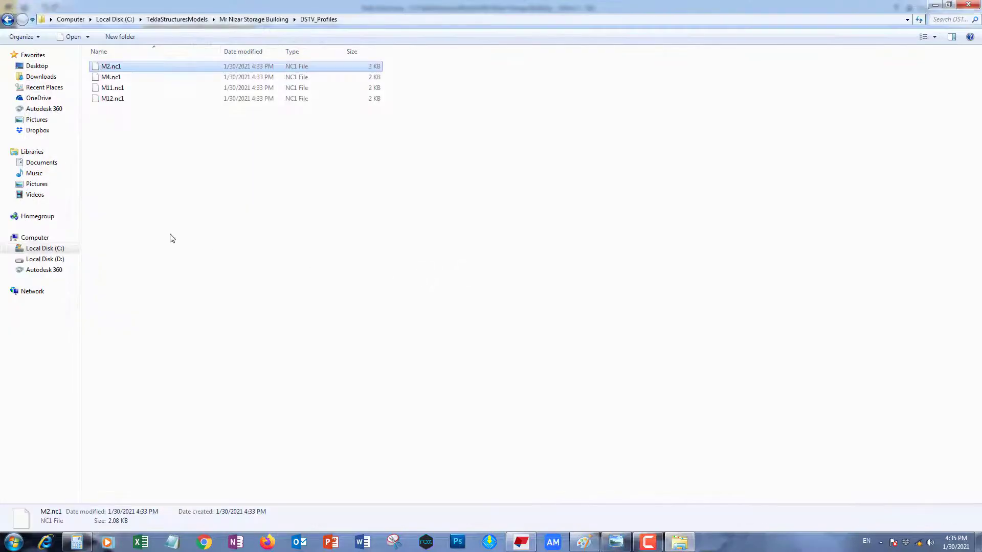
left_click(137, 119)
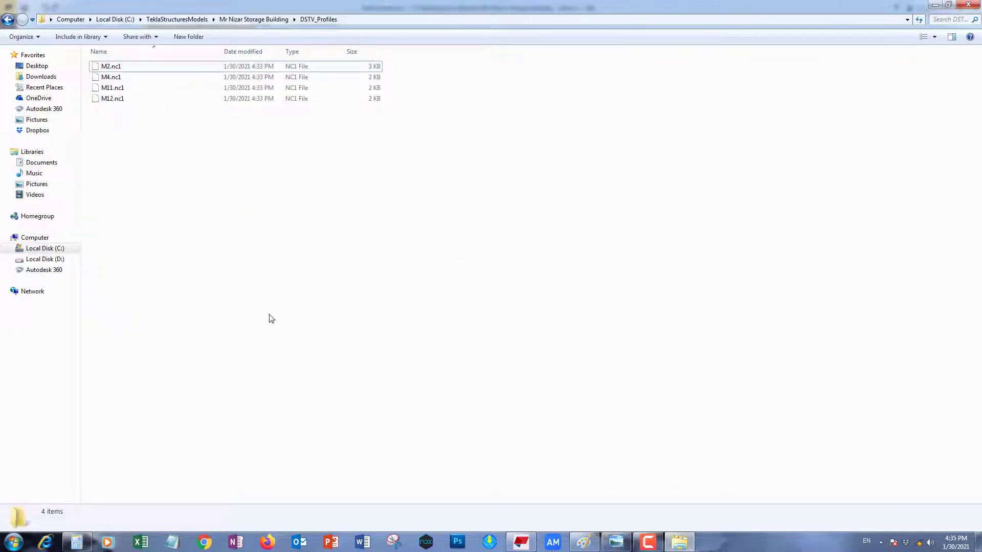
- Start a new blank Paint picture and draw the first beam outline with a bar across it
left_click(584, 542)
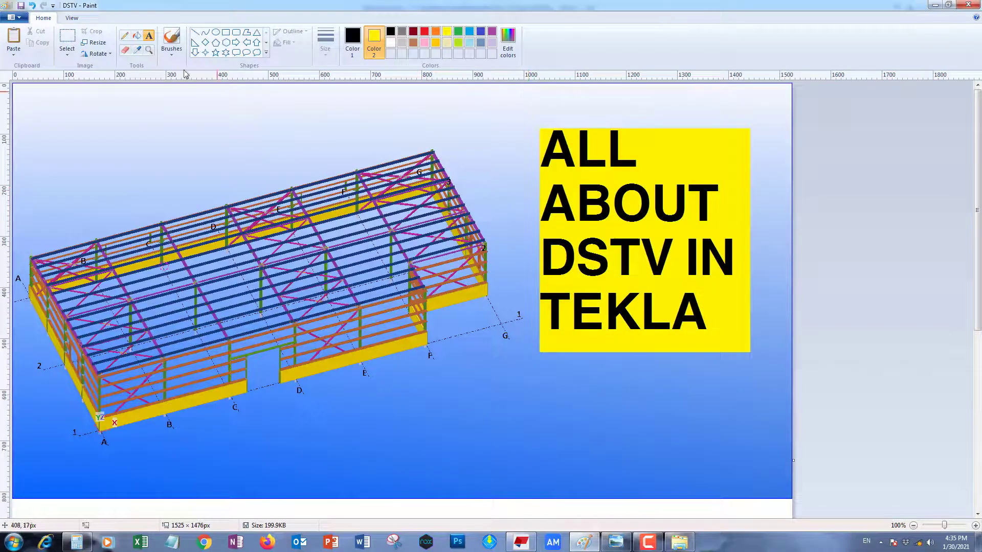
left_click(14, 17)
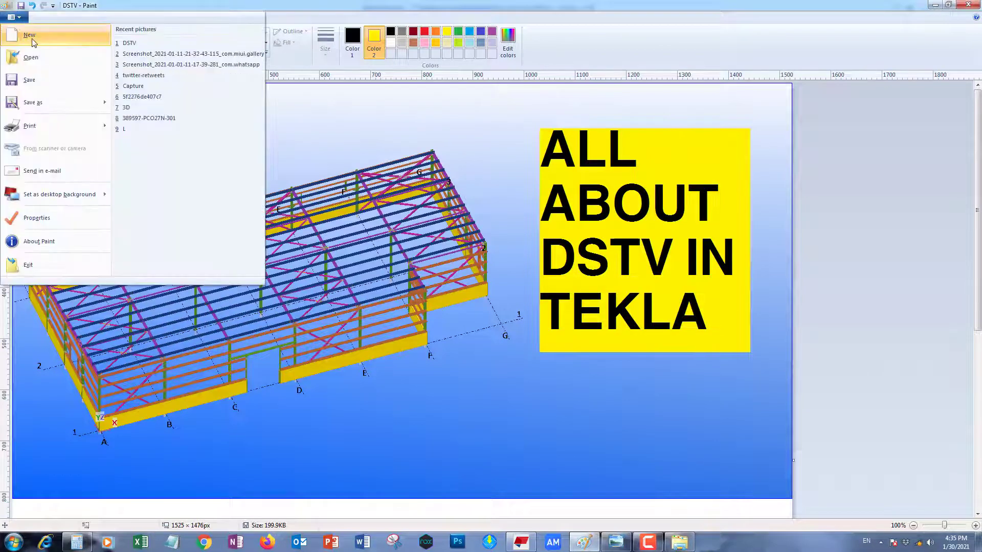
left_click(31, 36)
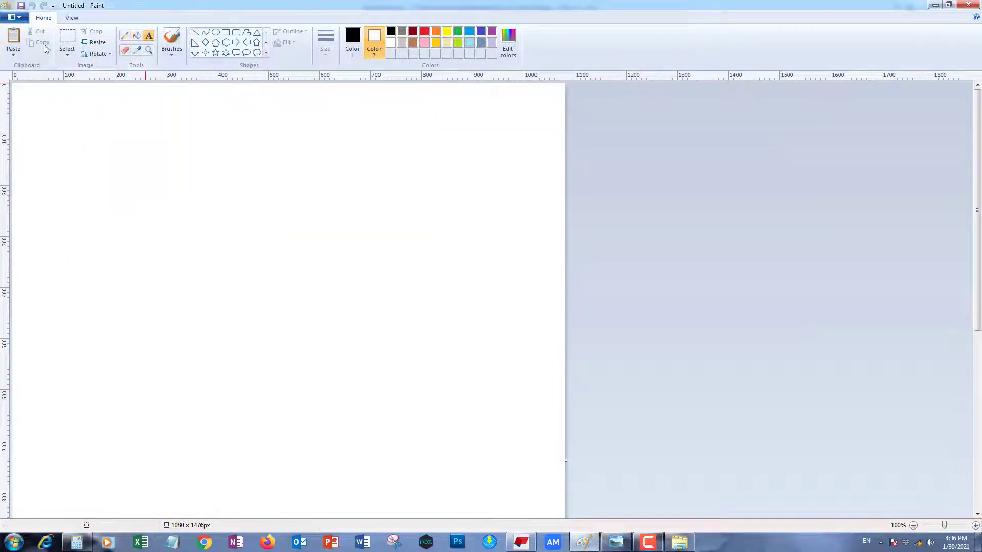
left_click(225, 32)
left_click_drag(108, 150, 499, 256)
left_click_drag(500, 192, 109, 207)
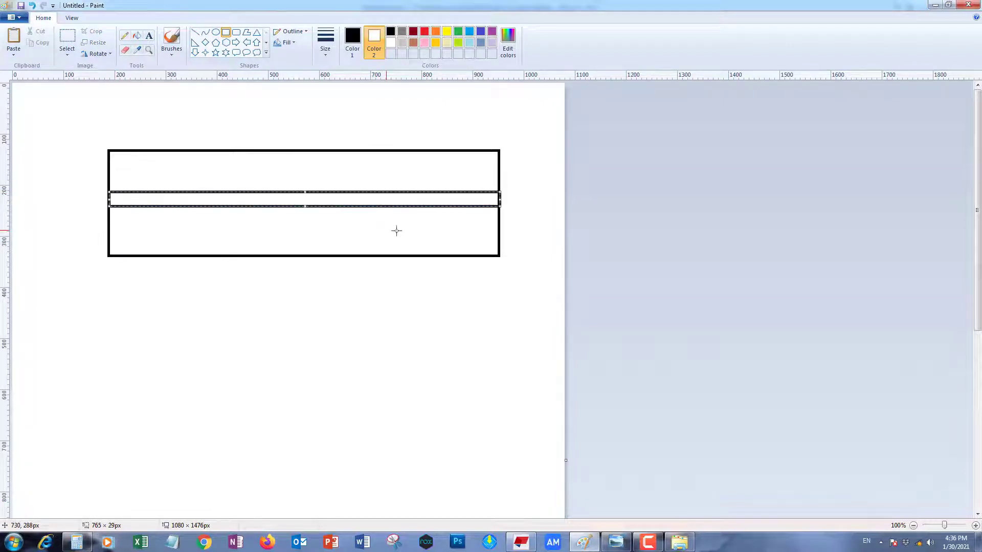
- Sketch the second I-section from top and bottom bars joined by a web rectangle
left_click_drag(497, 313, 110, 323)
mouse_move(502, 401)
left_mouse_down()
mouse_move(197, 412)
mouse_move(121, 403)
mouse_move(113, 414)
left_mouse_up()
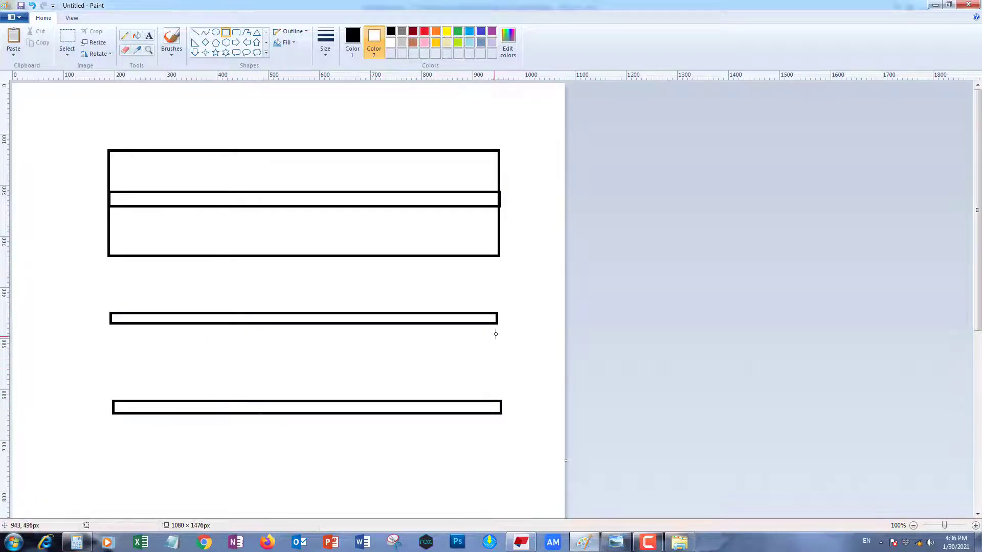
left_click_drag(496, 325, 464, 402)
left_click_drag(464, 363, 113, 363)
left_click(285, 464)
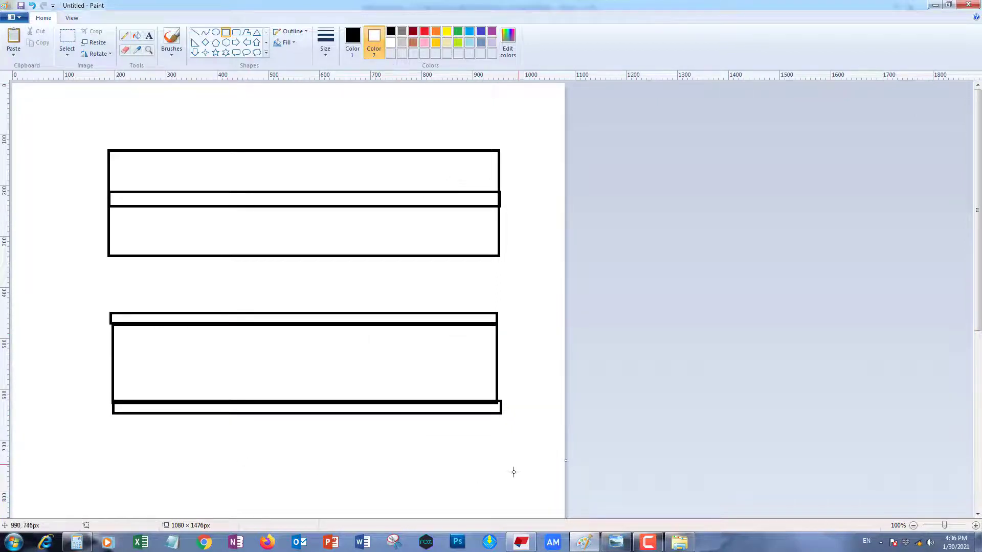
left_click(521, 540)
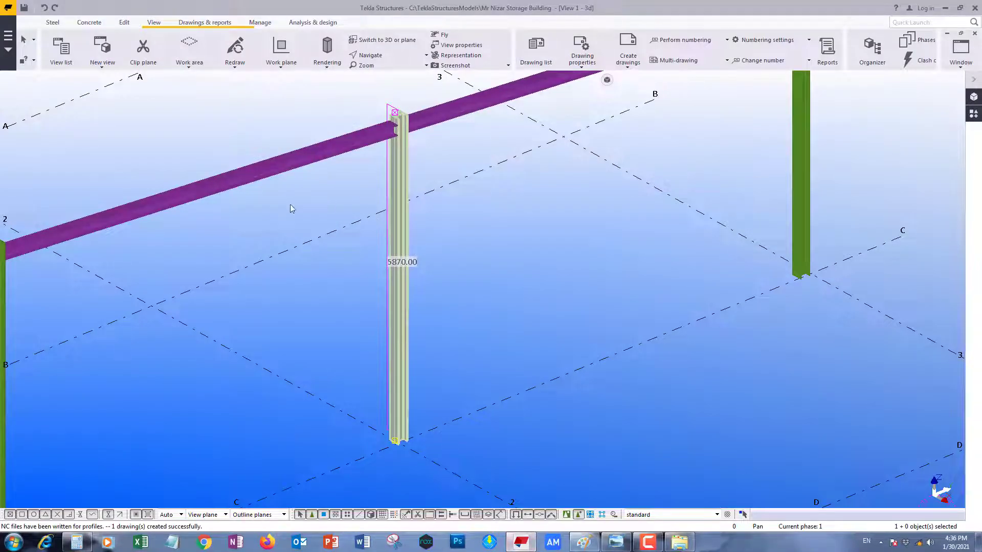
- Confirm the NC files contour marking Edge distance is still 100.00, closing without changes
left_click(8, 64)
left_click(38, 188)
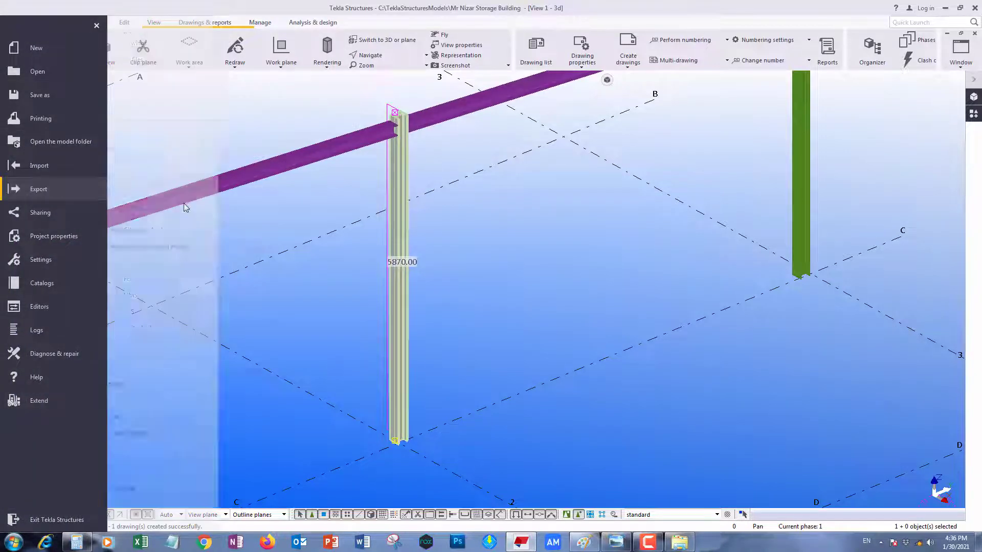
left_click(190, 63)
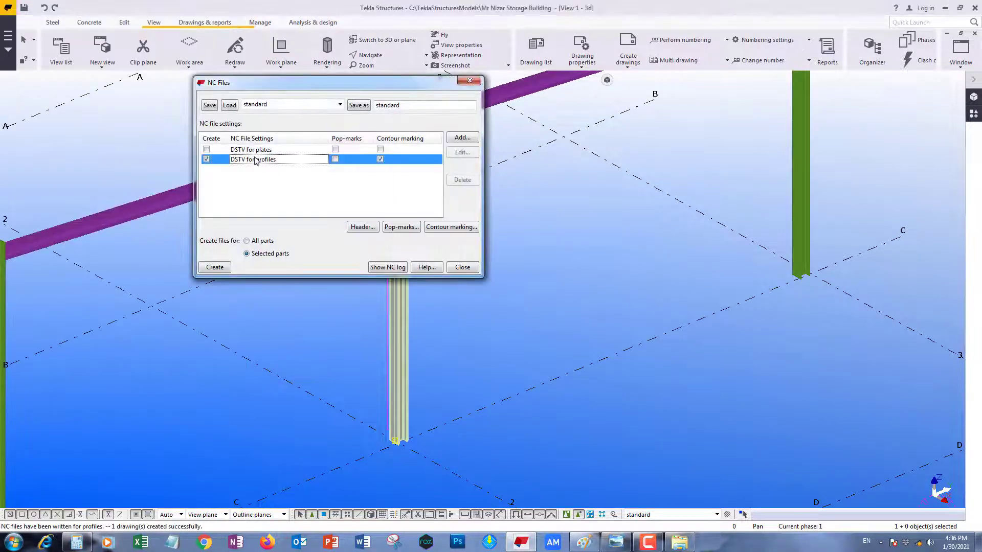
left_click(450, 227)
scroll(529, 155, "right", 2)
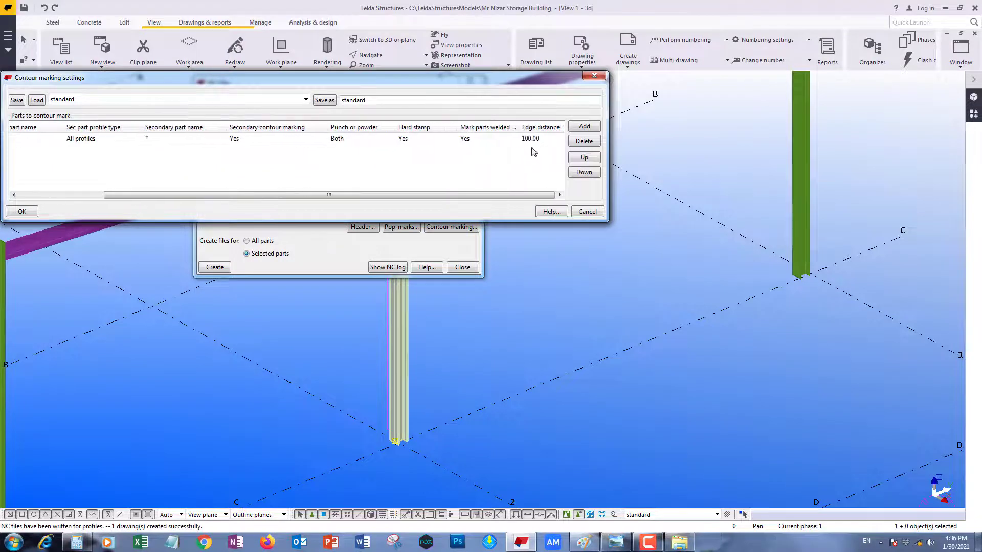
left_click(541, 139)
left_click(578, 209)
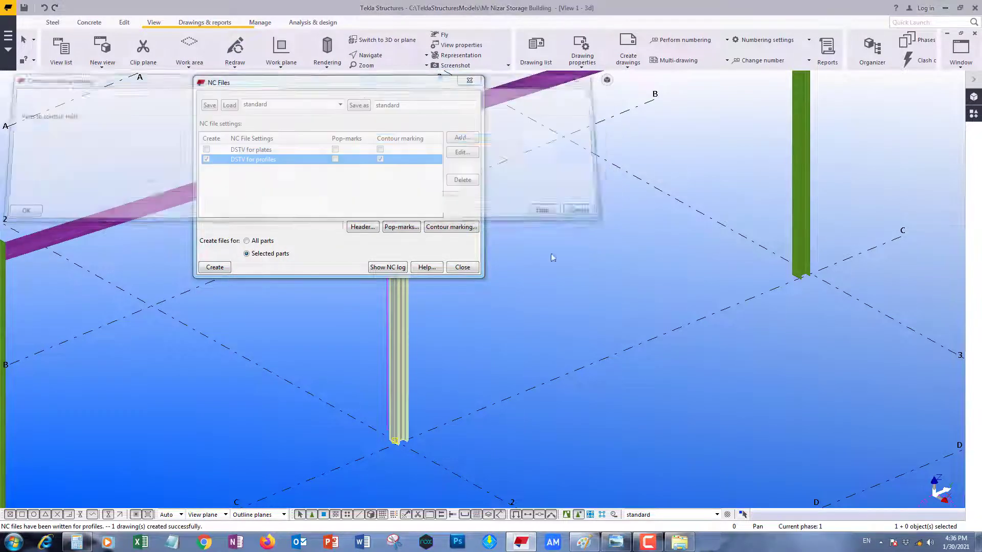
left_click(462, 266)
left_click(595, 543)
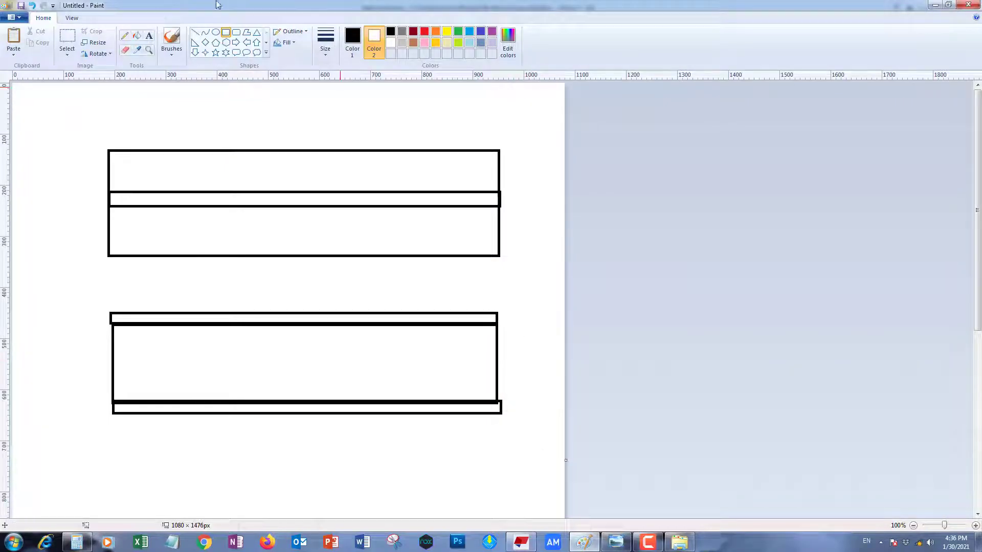
- Draw a side tick mark with straight lines beside the lower I-section
left_click(195, 32)
mouse_move(92, 415)
left_mouse_down()
mouse_move(35, 401)
mouse_move(28, 415)
left_mouse_up()
mouse_move(74, 365)
left_mouse_down()
mouse_move(39, 364)
mouse_move(57, 431)
left_mouse_up()
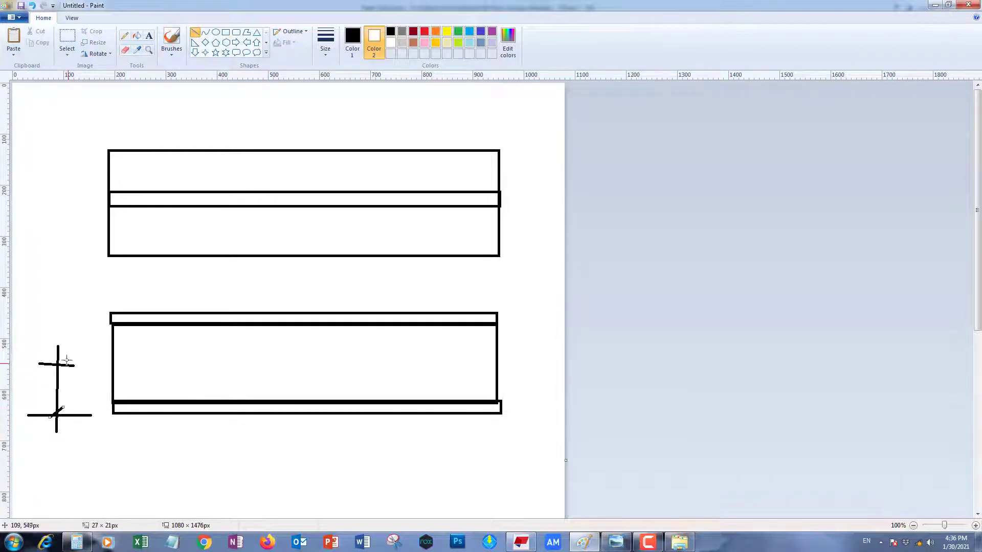
left_click_drag(44, 377, 44, 377)
- Label the lower beam 'M2' in size 20 text and fix it onto the sketch
left_click(148, 35)
left_click(123, 337)
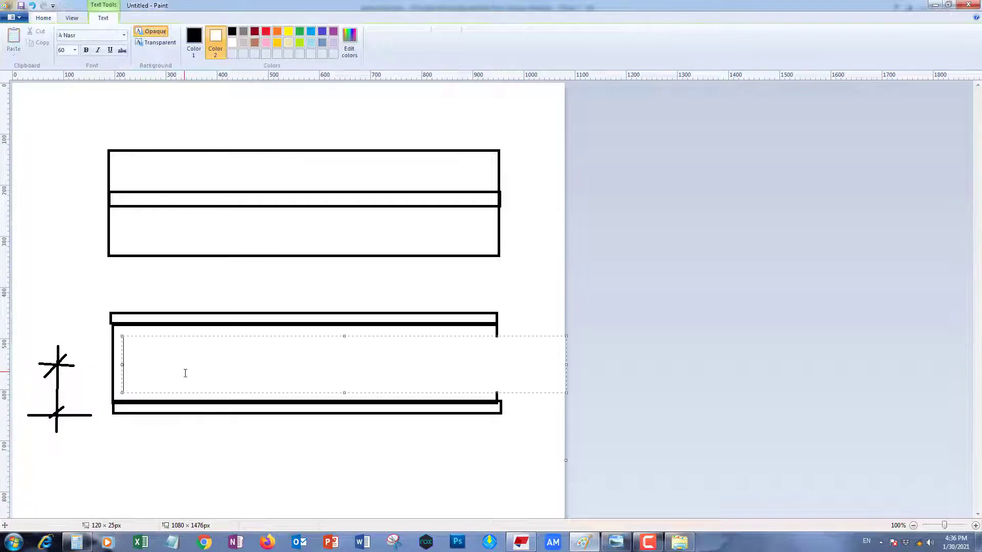
type("M2")
key("ctrl+a")
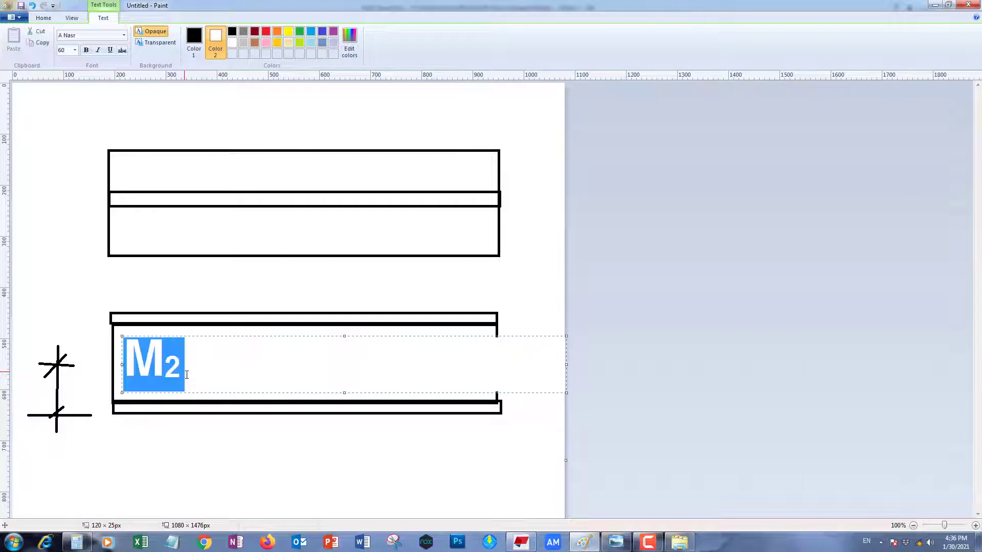
type("20")
key("Return")
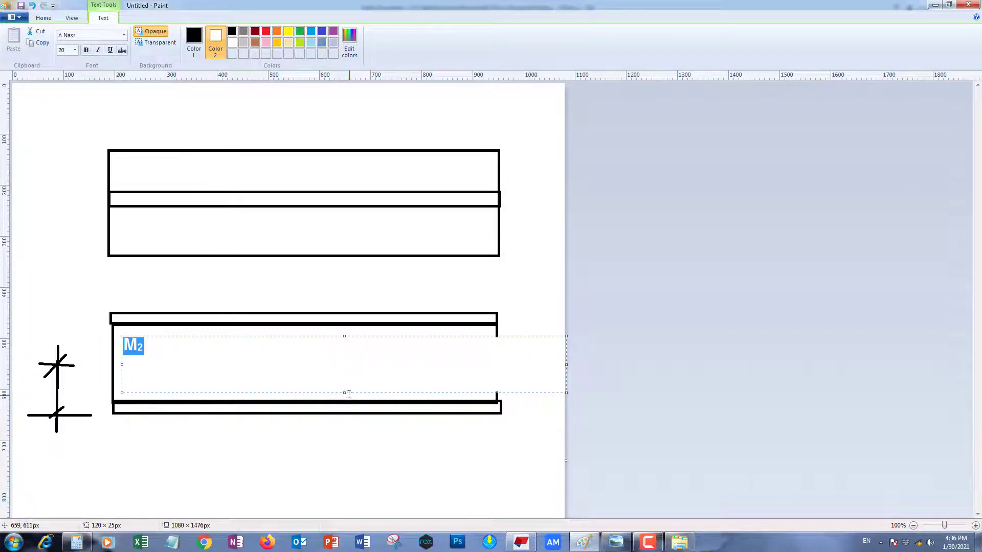
left_click_drag(346, 392, 320, 366)
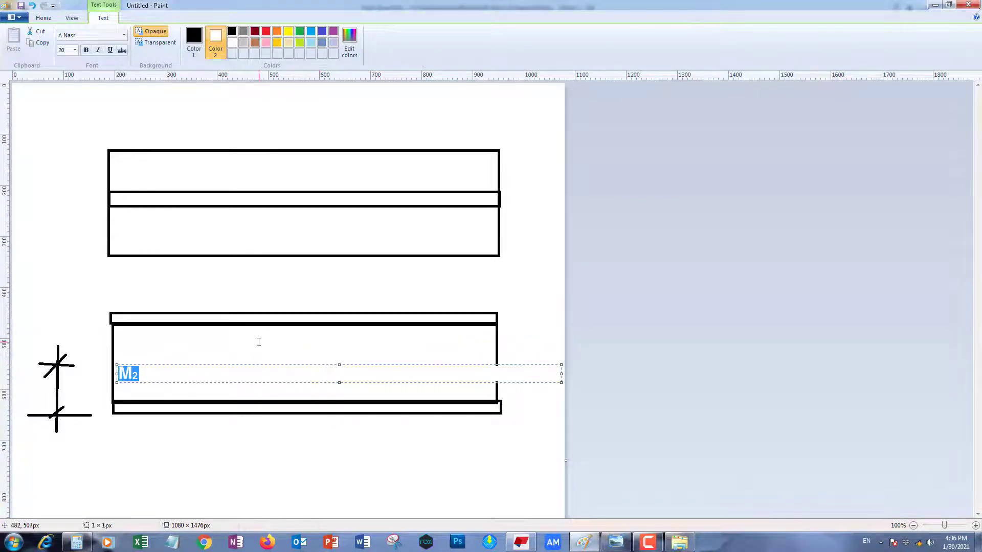
left_click(81, 310)
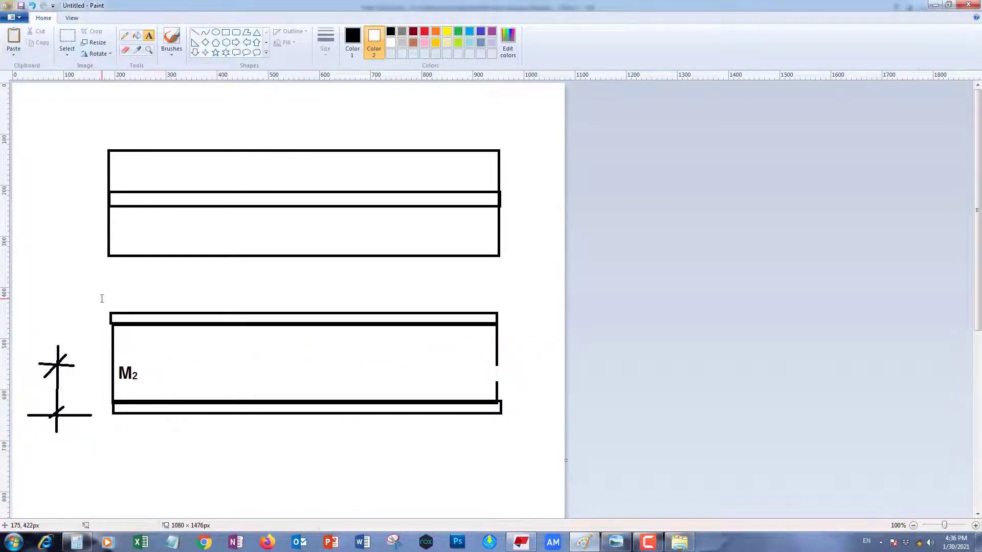
left_click(517, 540)
left_click(482, 335)
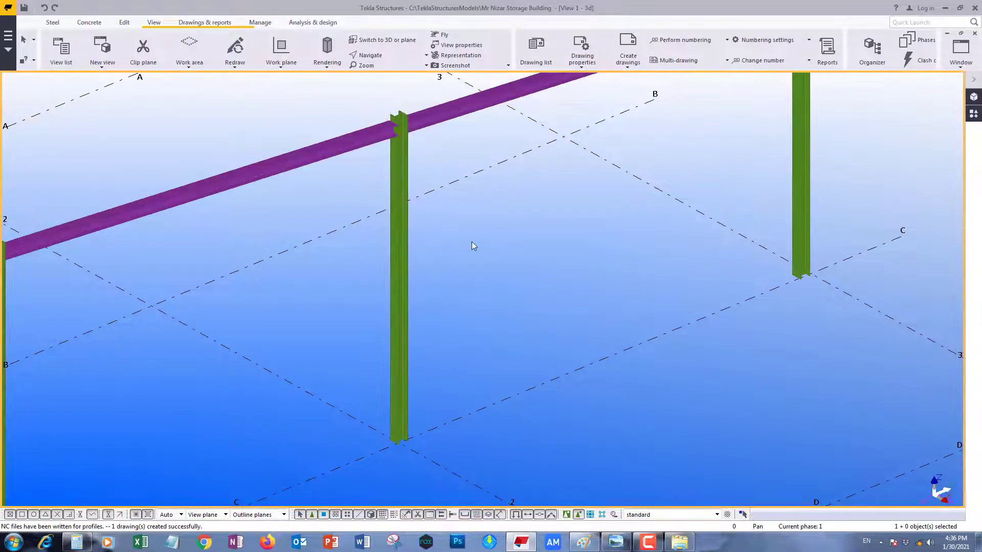
- Fit the work area to the entire model and switch to a top plan view
scroll(471, 246, "down", 5)
right_click(456, 159)
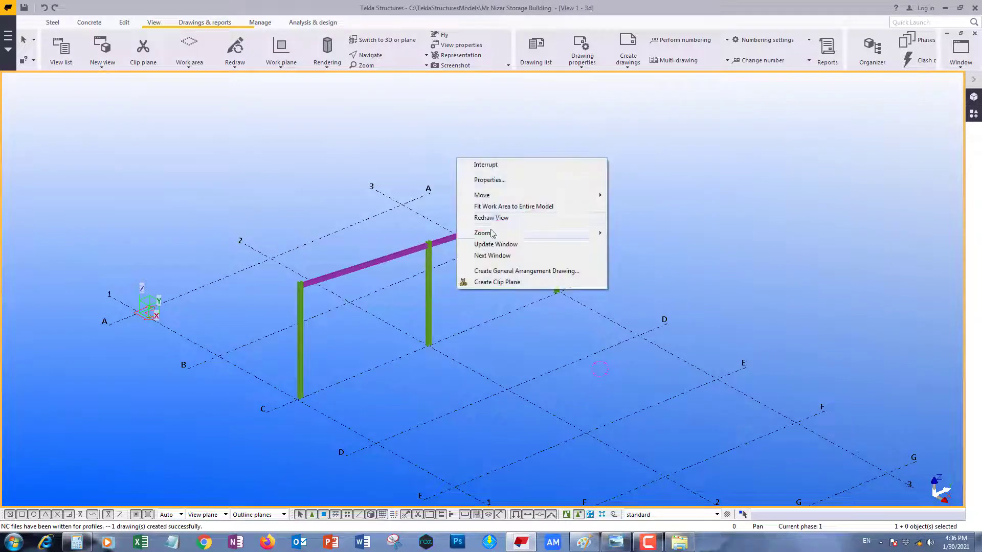
left_click(490, 217)
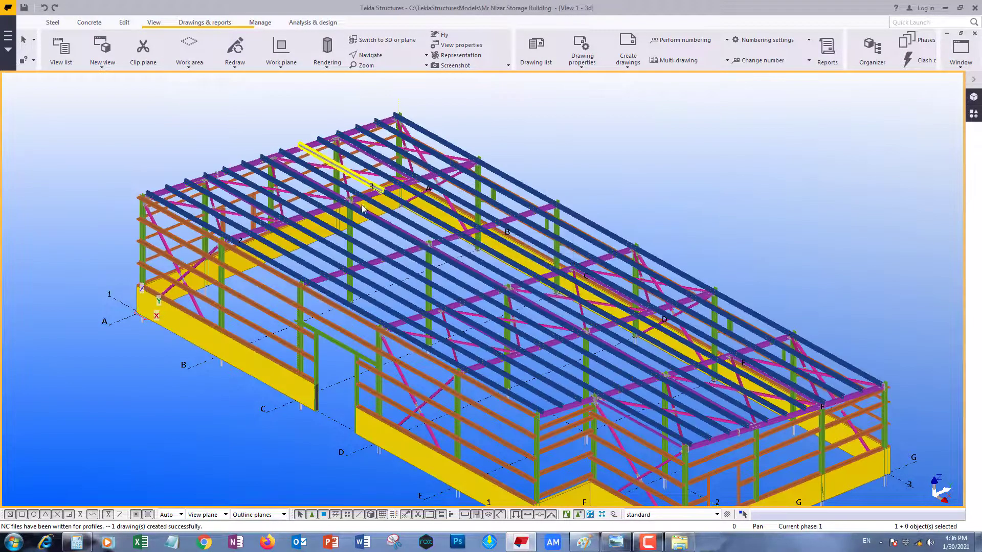
scroll(363, 208, "down", 3)
key("ctrl+p")
scroll(591, 156, "up", 6)
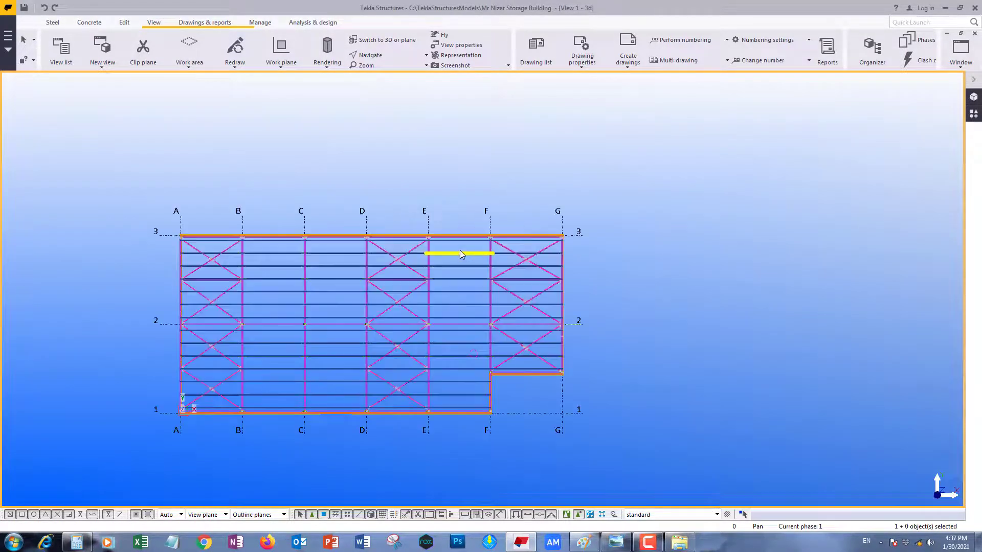
scroll(462, 254, "up", 3)
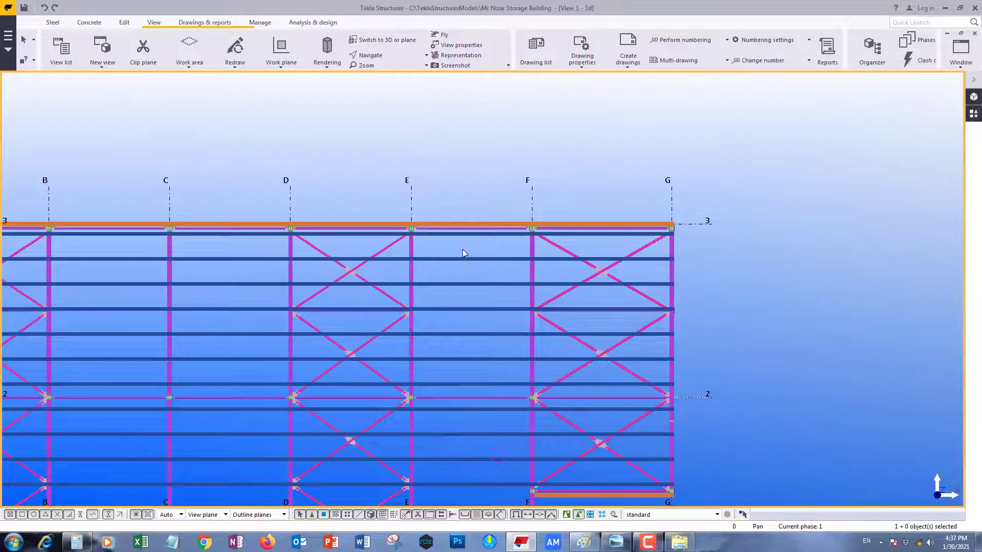
- Search advanced options for NET and set XS_DSTV_NET_LENGTH to TRUE
key("ctrl+e")
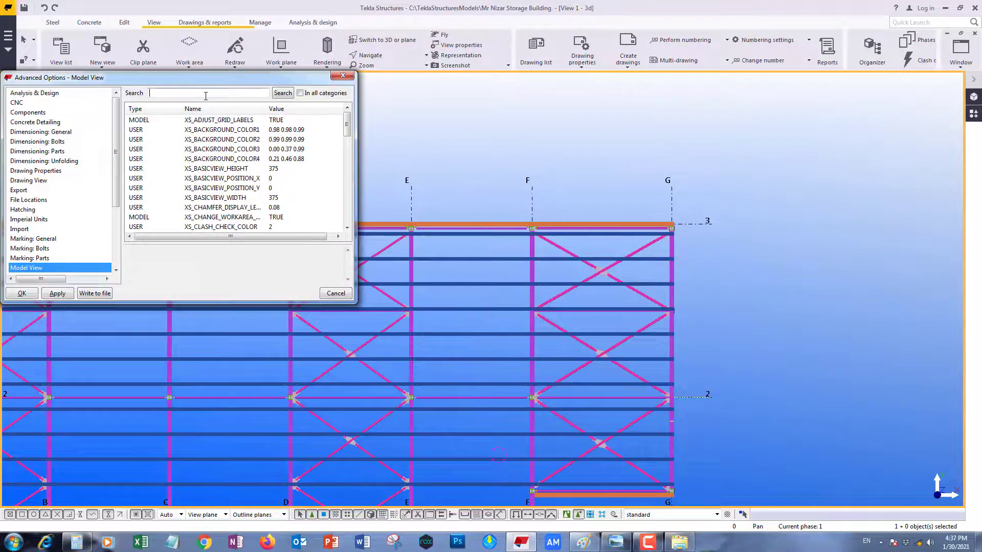
type("NET")
left_click(302, 94)
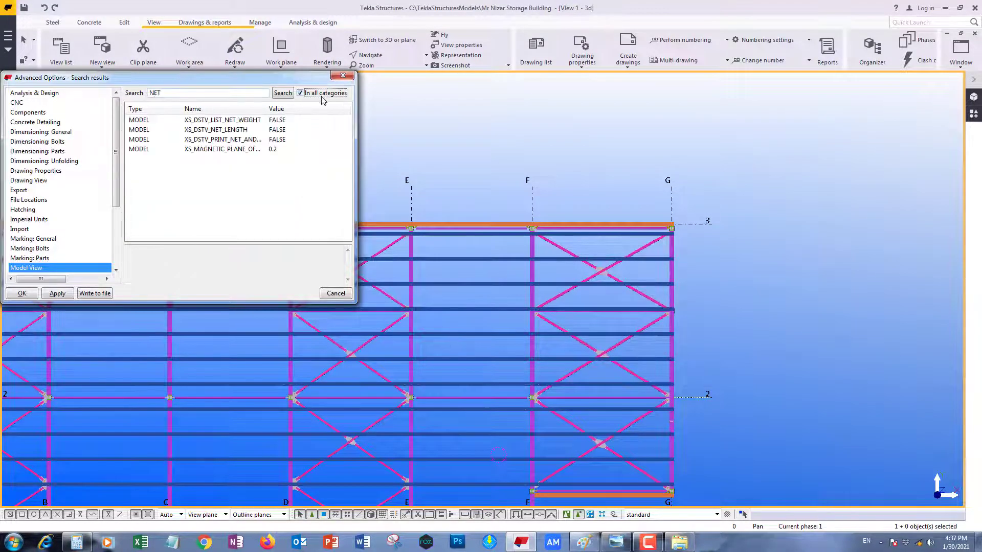
left_click(214, 131)
left_click(302, 129)
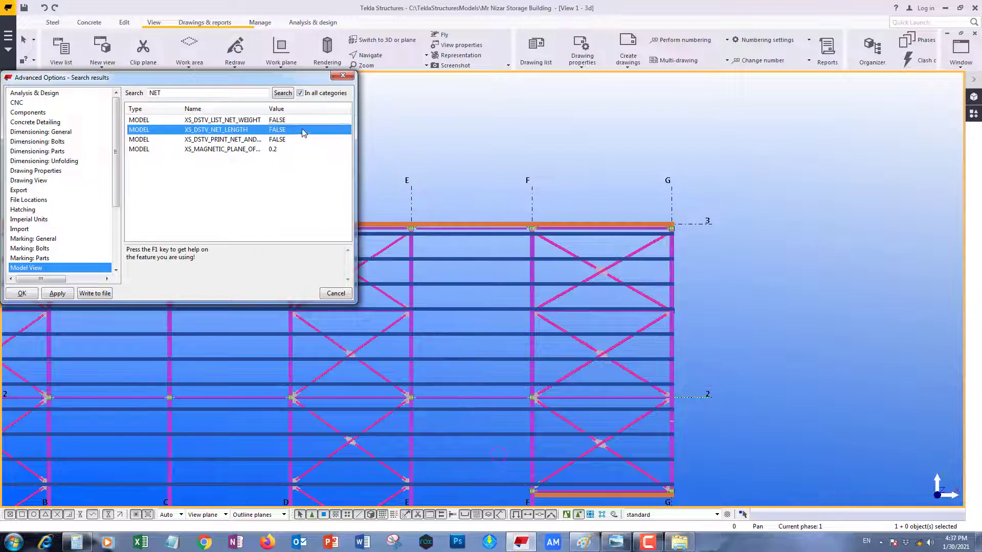
left_click(302, 130)
left_click(293, 149)
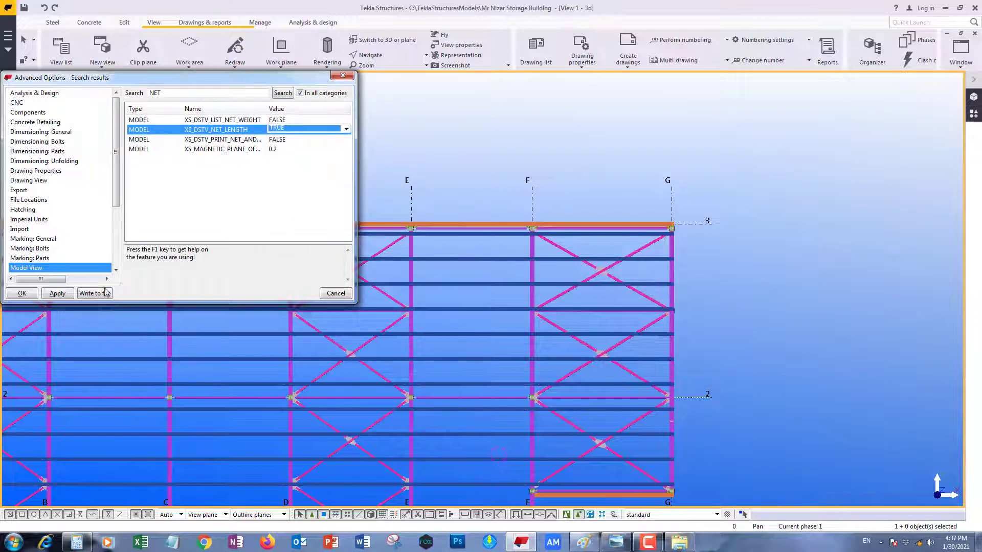
left_click(57, 293)
left_click(22, 293)
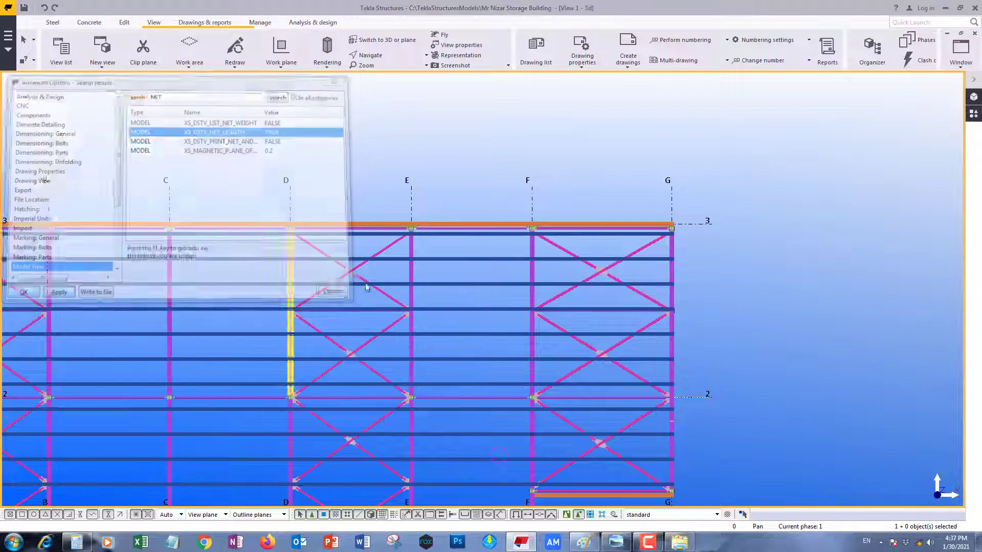
- Start a new Paint picture, discarding the M2 beam sketch unsaved
left_click(584, 542)
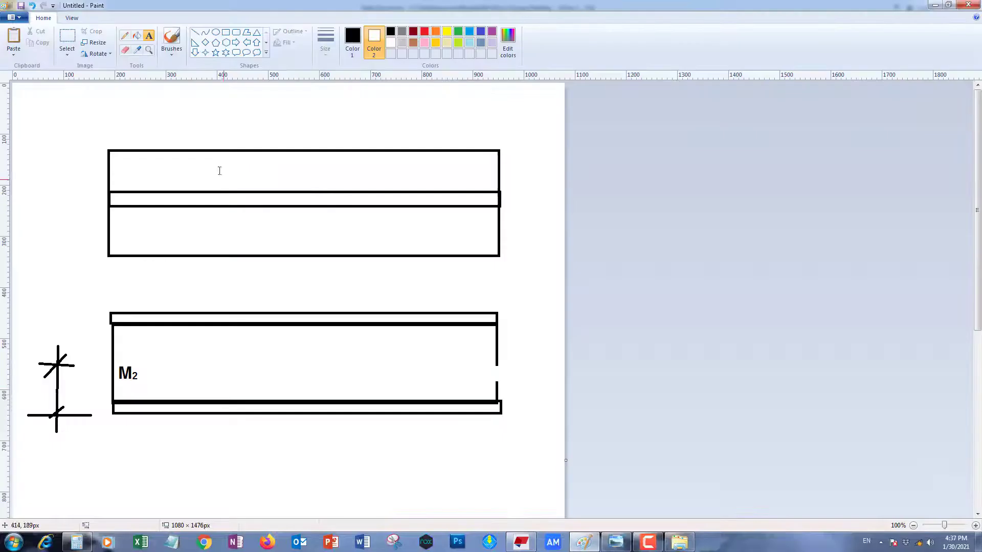
left_click(15, 18)
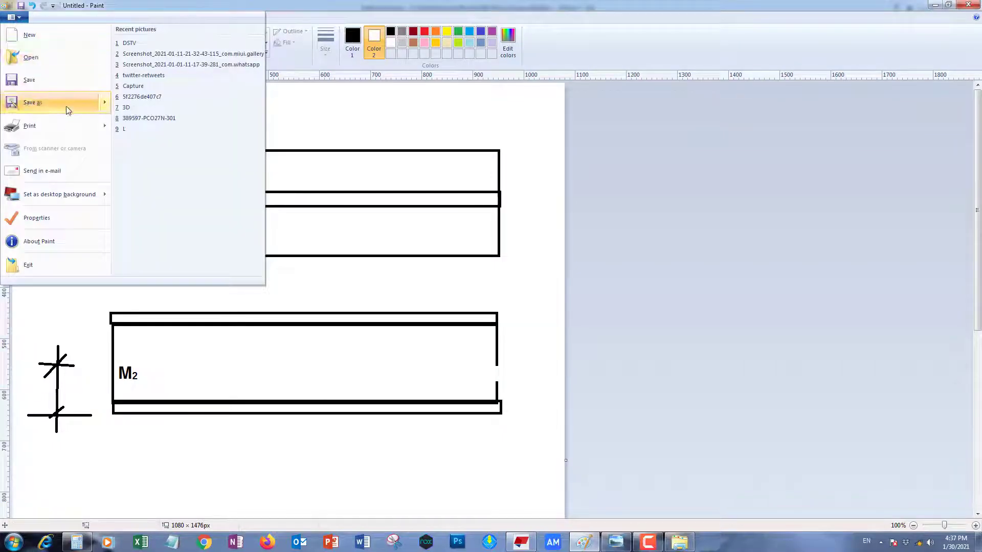
left_click(49, 43)
left_click(510, 274)
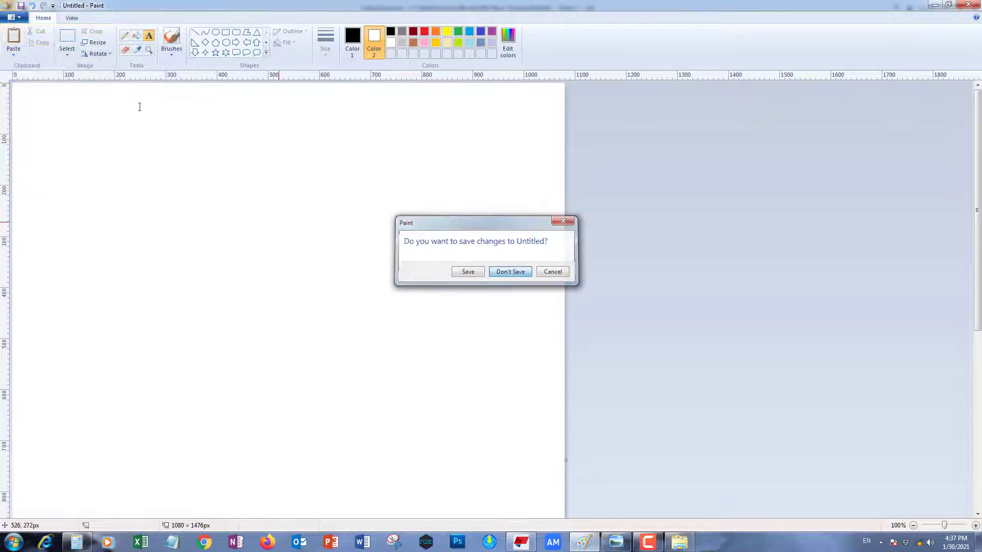
- Draw a beam outline rectangle with two lines crossing at its right end
left_click(226, 32)
left_click_drag(96, 178, 445, 241)
left_click(272, 106)
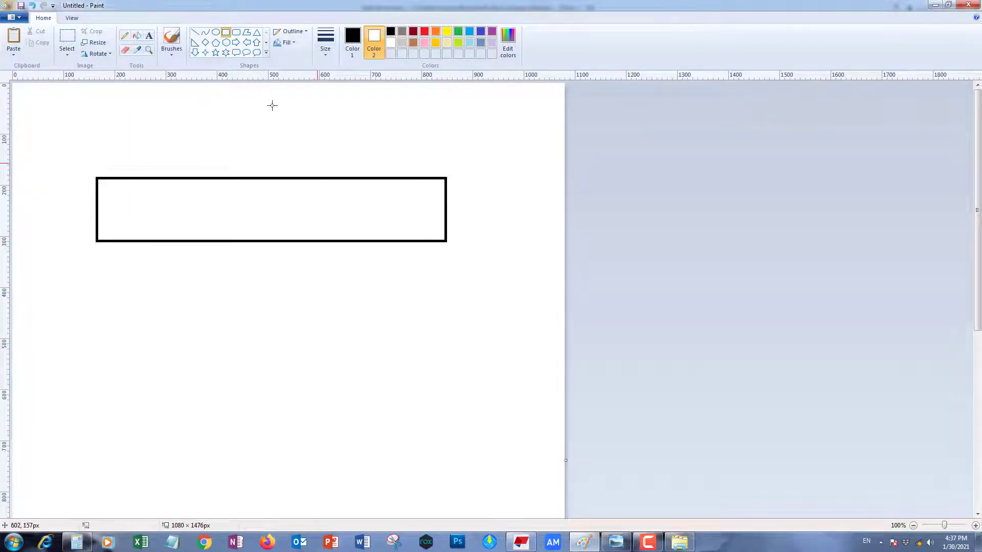
left_click(195, 33)
left_click_drag(341, 128, 504, 277)
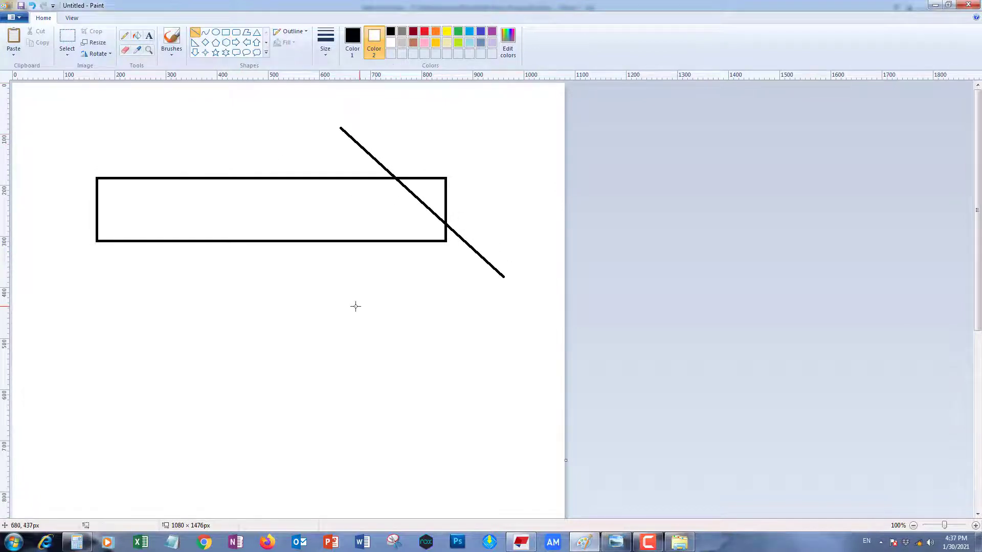
left_click_drag(355, 307, 470, 200)
left_click(146, 250)
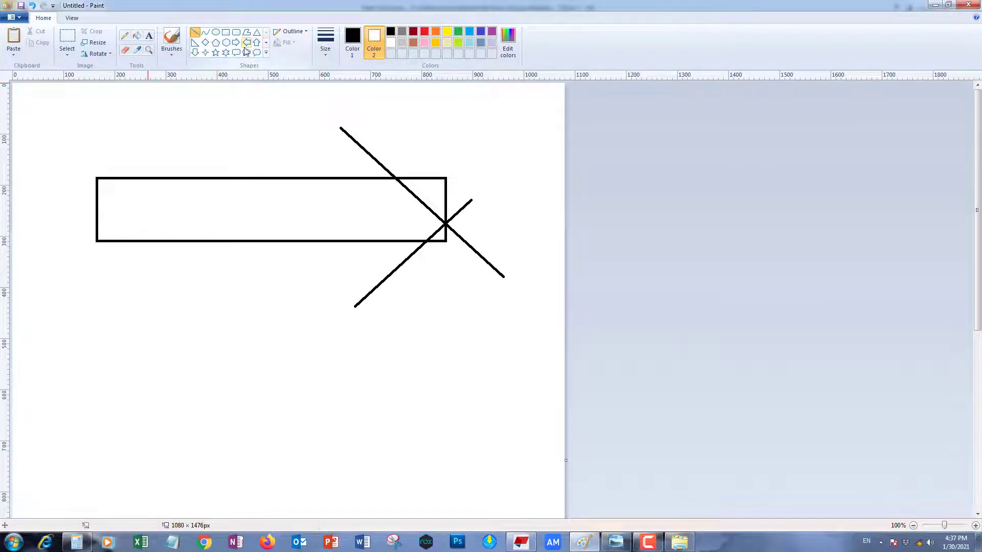
- Add small circles above both corners and a dimension line beneath the rectangle
left_click(217, 33)
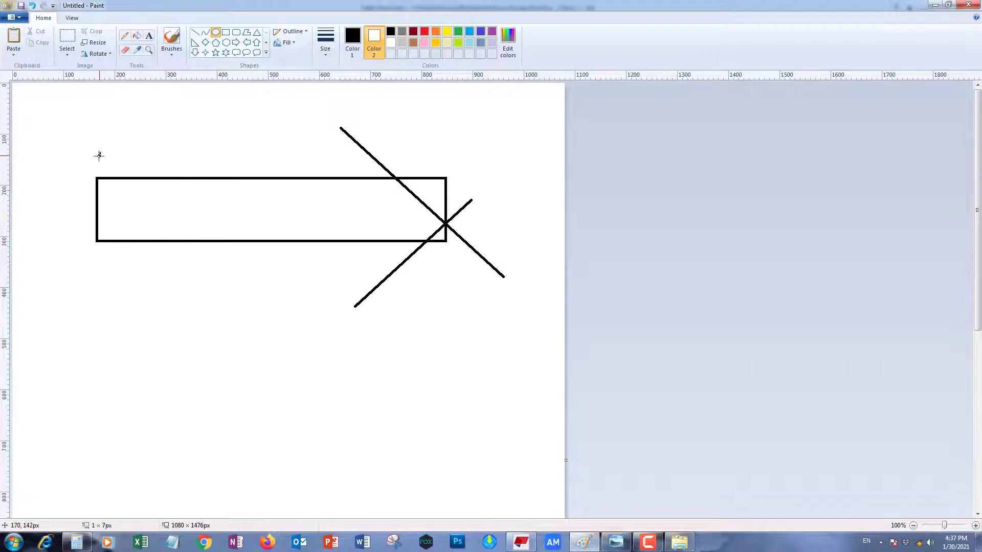
left_click_drag(99, 156, 92, 161)
left_click(455, 154)
left_click_drag(446, 155, 443, 158)
left_click(470, 338)
left_click(195, 32)
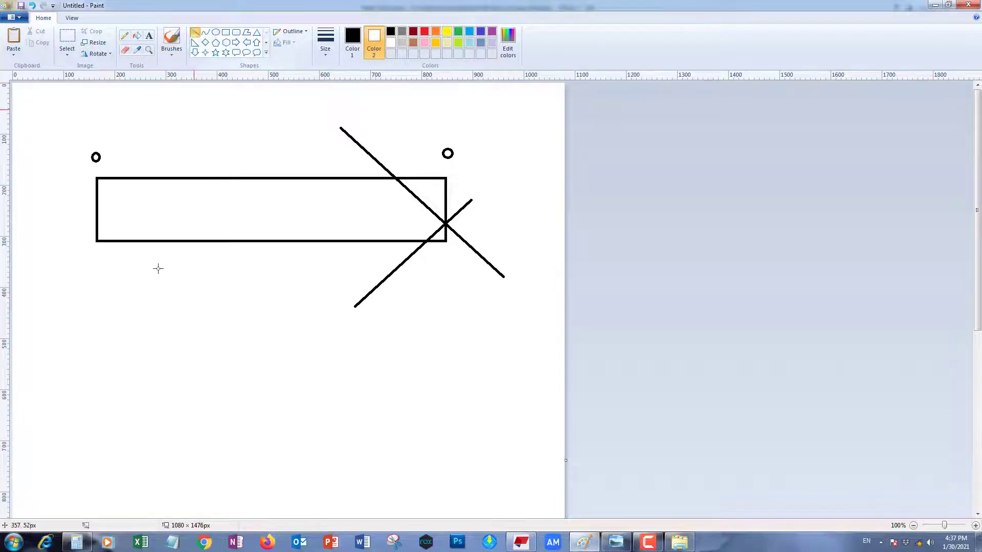
left_click_drag(95, 281, 445, 279)
left_click_drag(104, 275, 89, 293)
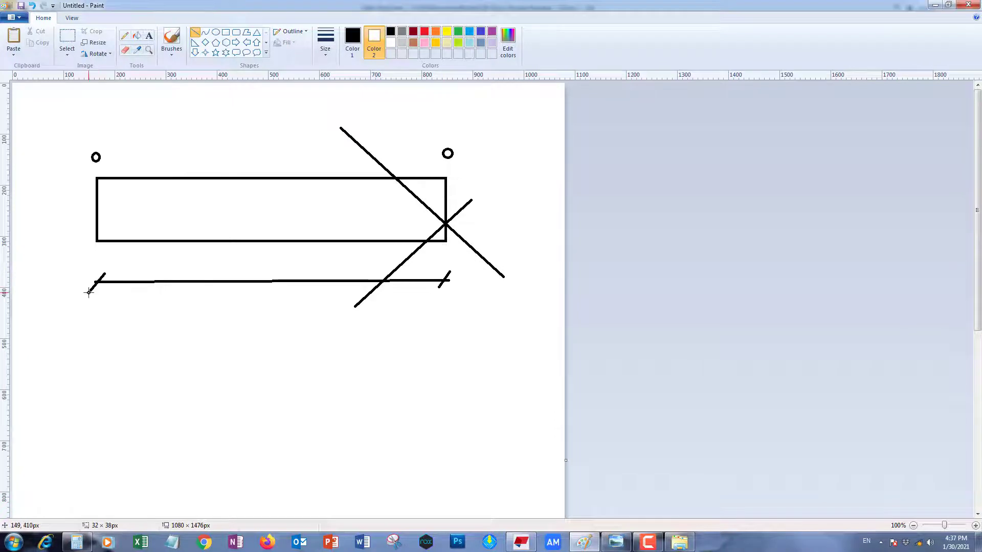
- Start another new picture, discarding this sketch without saving
left_click(14, 17)
left_click(50, 37)
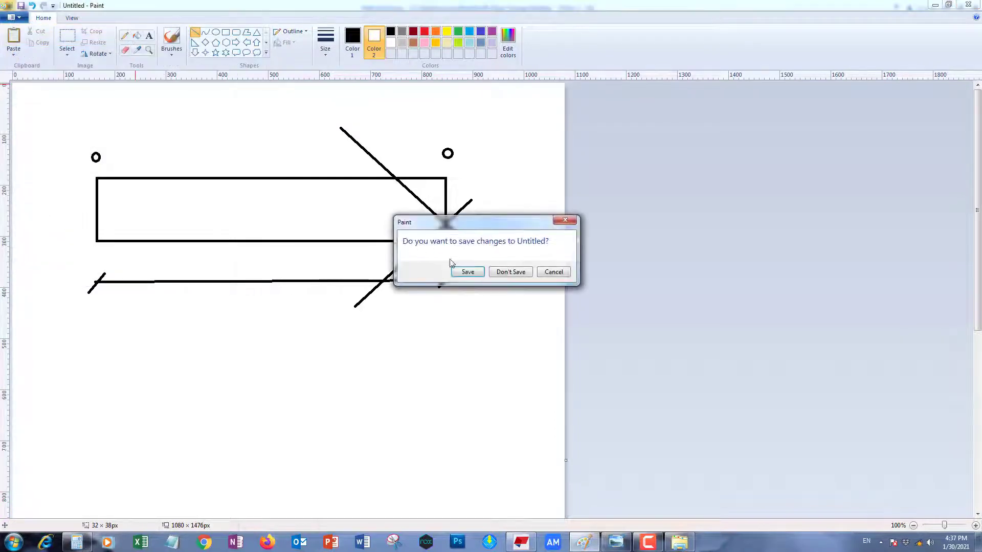
left_click(510, 272)
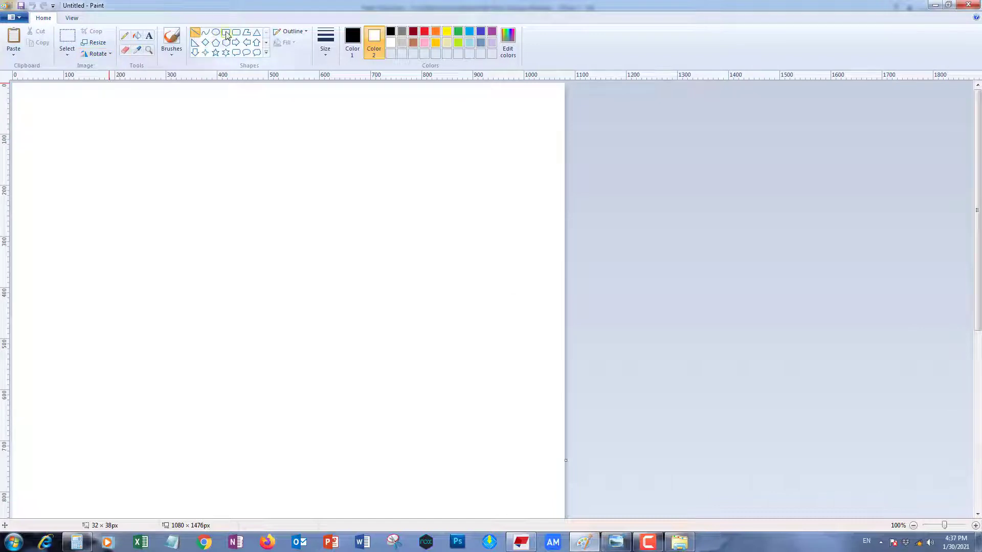
- Sketch the beam in Paint as a rectangle with a small circle and a diagonal end cut
left_click(225, 32)
mouse_move(107, 169)
left_mouse_down()
mouse_move(357, 228)
mouse_move(512, 235)
mouse_move(469, 221)
left_mouse_up()
left_click(255, 282)
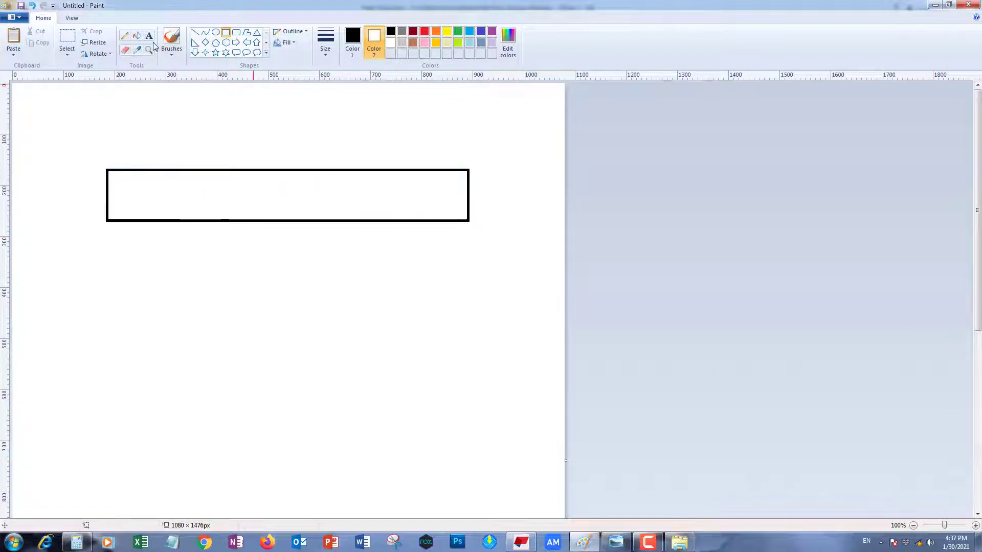
left_click_drag(57, 145, 36, 165)
left_click(130, 281)
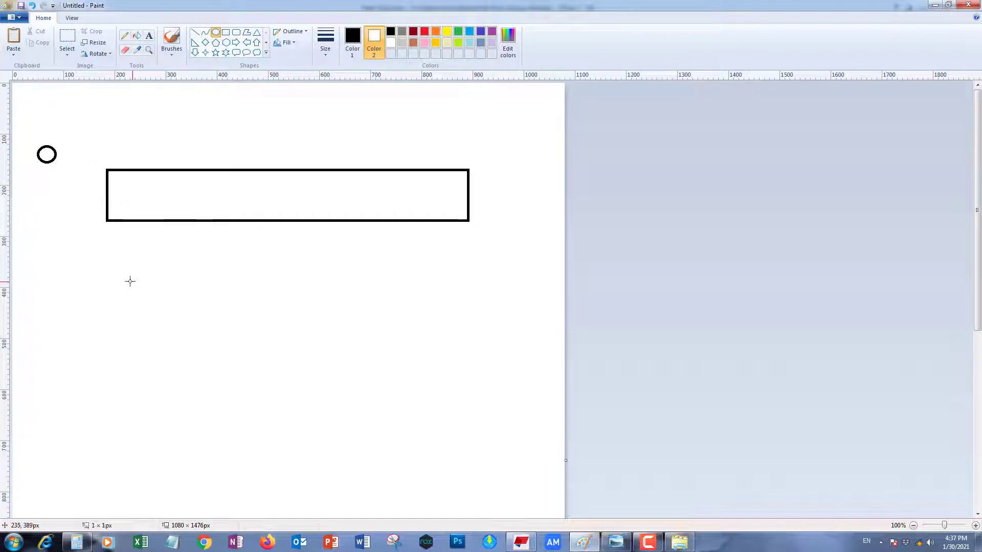
left_click(196, 32)
mouse_move(384, 143)
left_mouse_down()
mouse_move(506, 248)
mouse_move(506, 263)
left_mouse_up()
left_click(436, 302)
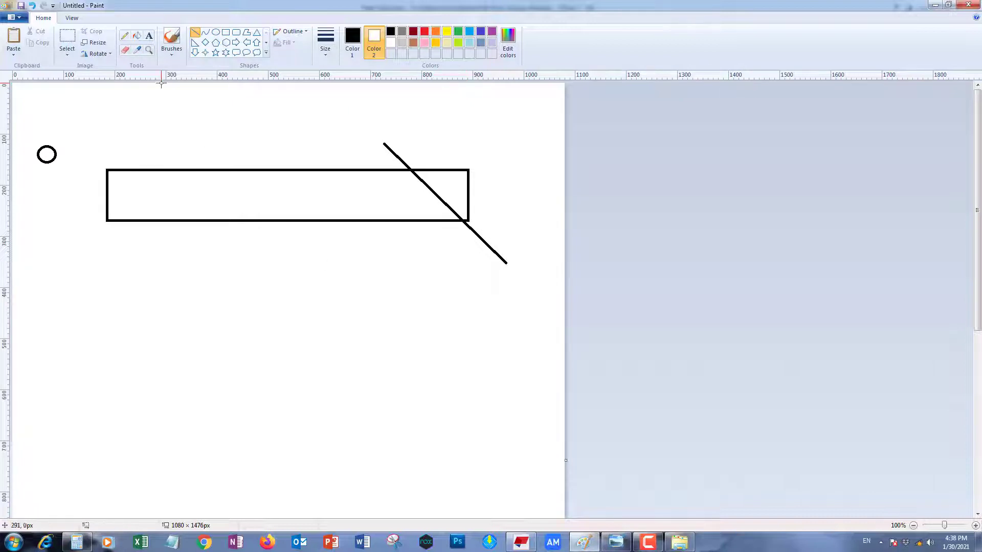
- Add two tick-marked dimension lines below the rectangle, then return to Tekla Structures
mouse_move(464, 239)
left_mouse_down()
mouse_move(22, 240)
mouse_move(54, 227)
mouse_move(43, 254)
mouse_move(63, 225)
mouse_move(46, 237)
mouse_move(44, 262)
left_mouse_up()
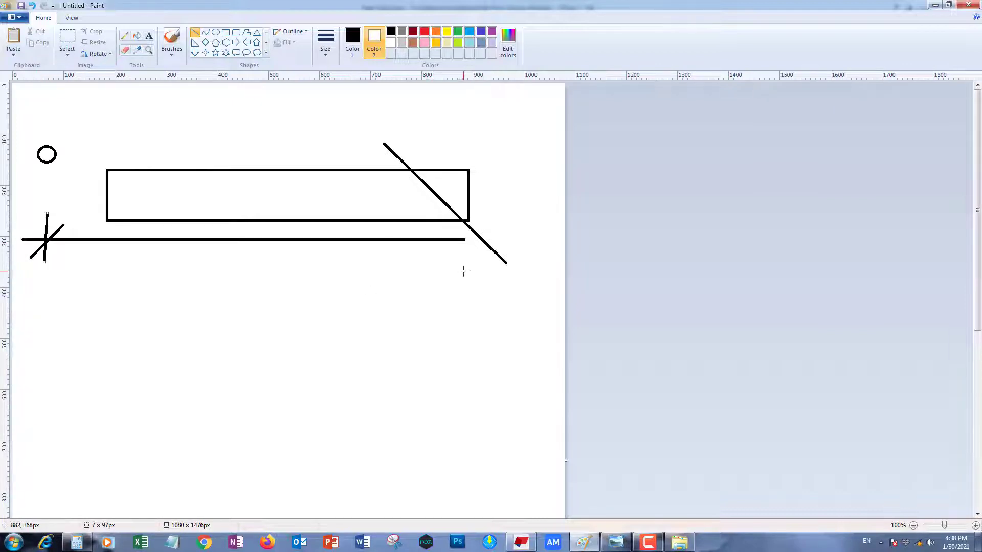
left_click_drag(463, 271, 462, 229)
left_click_drag(105, 278, 106, 360)
mouse_move(89, 325)
left_mouse_down()
mouse_move(487, 320)
mouse_move(464, 340)
mouse_move(468, 350)
left_mouse_up()
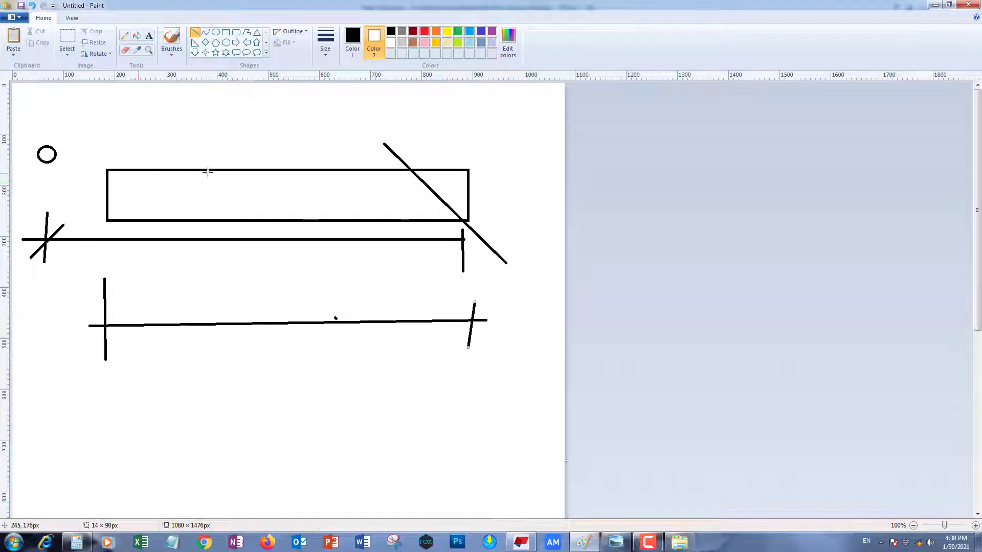
left_click(522, 544)
scroll(394, 161, "down", 5)
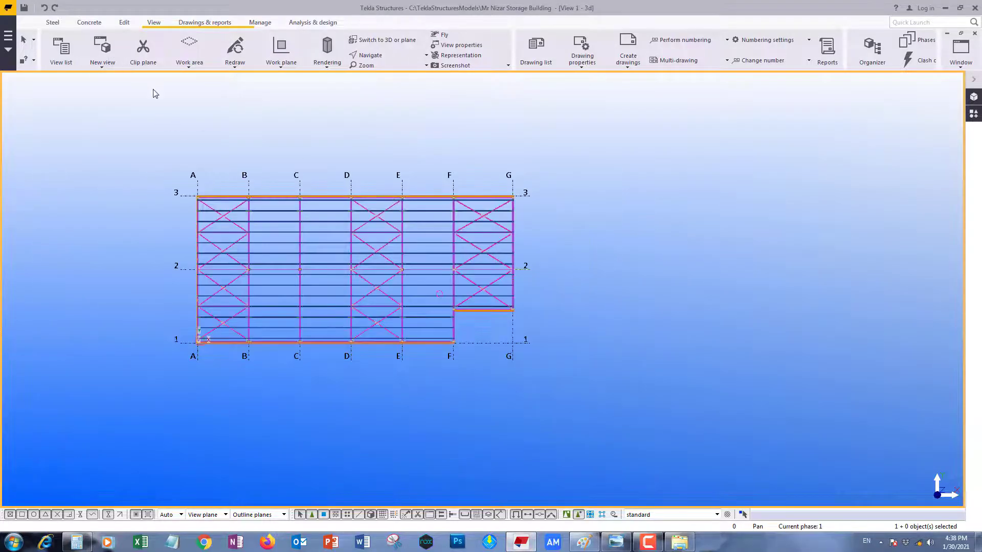
- Create a vertical member along grid F above line 3
left_click(58, 23)
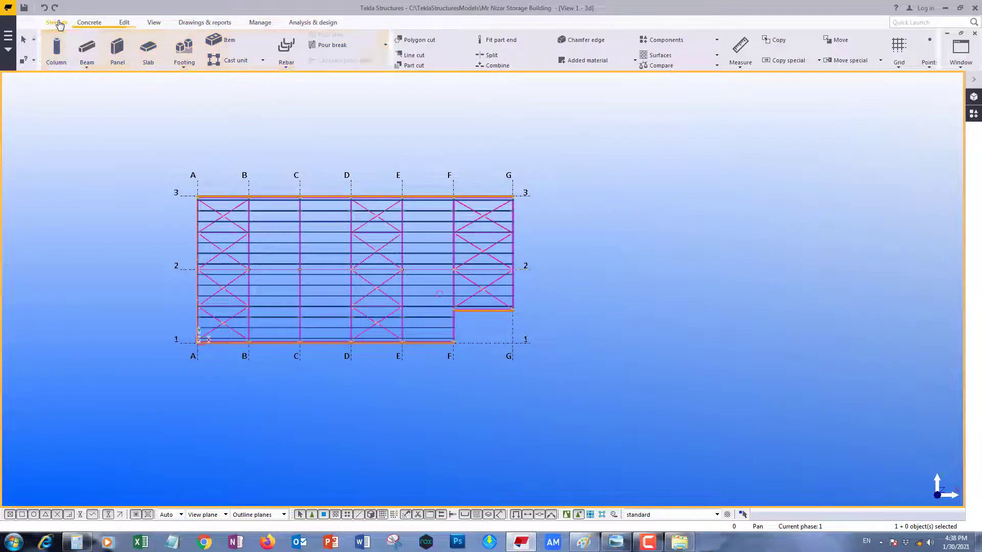
left_click(87, 46)
scroll(494, 196, "up", 10)
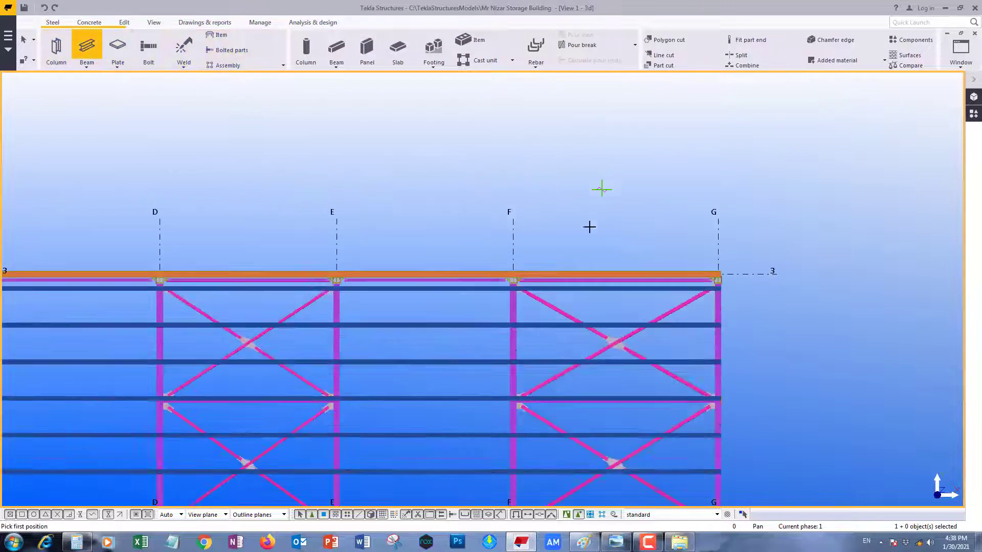
scroll(494, 195, "up", 2)
left_click(465, 176)
left_click(465, 284)
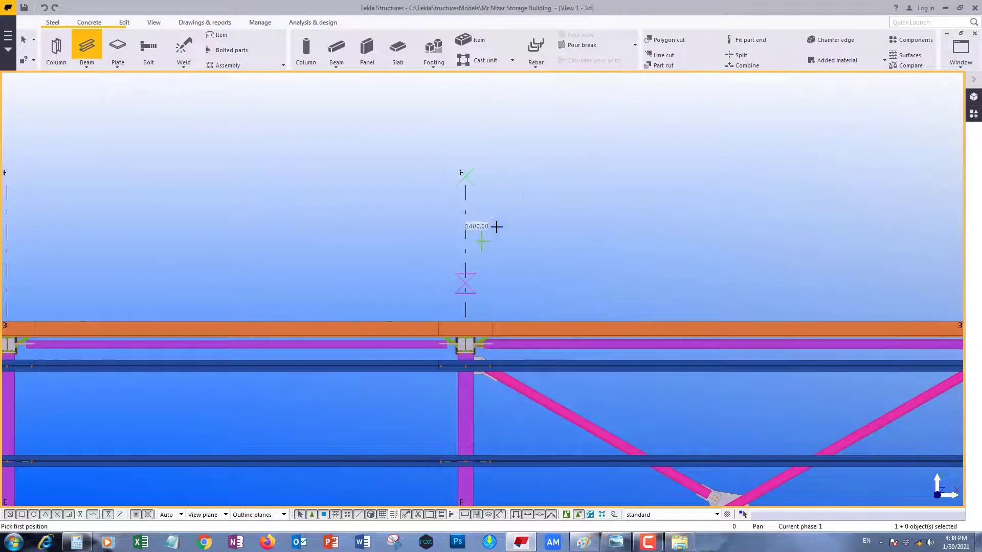
right_click(494, 227)
left_click(562, 204)
left_click_drag(419, 207, 532, 130)
- Create a 1300 mm horizontal beam and move it above the vertical member's top
key("Return")
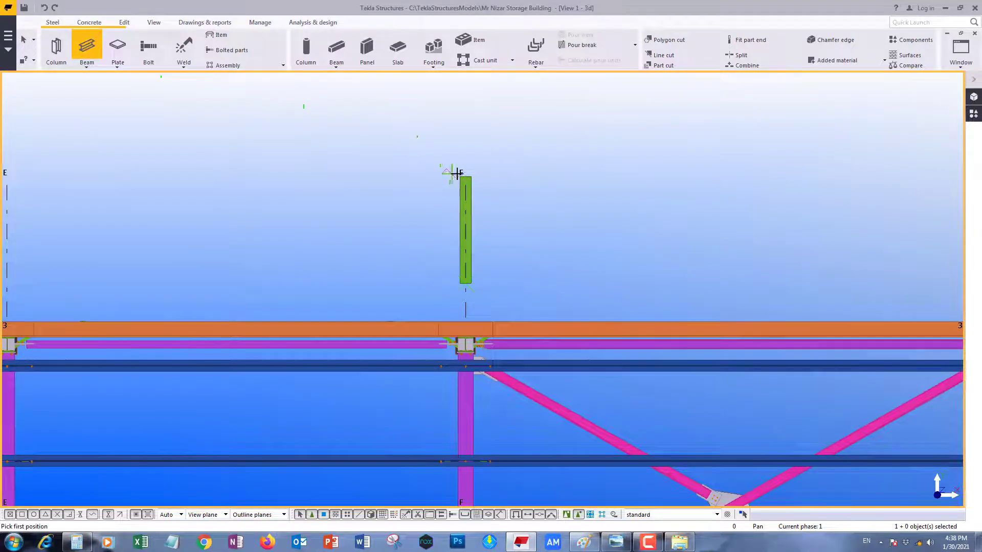
left_click(465, 177)
left_click(366, 176)
key("Escape")
left_click(435, 175)
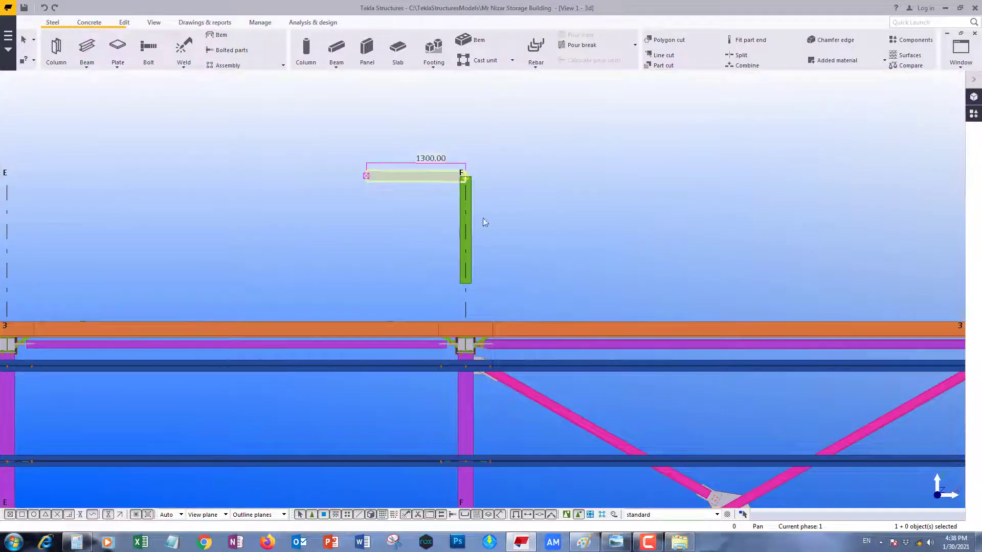
right_click(445, 163)
left_click(469, 245)
left_click(431, 180)
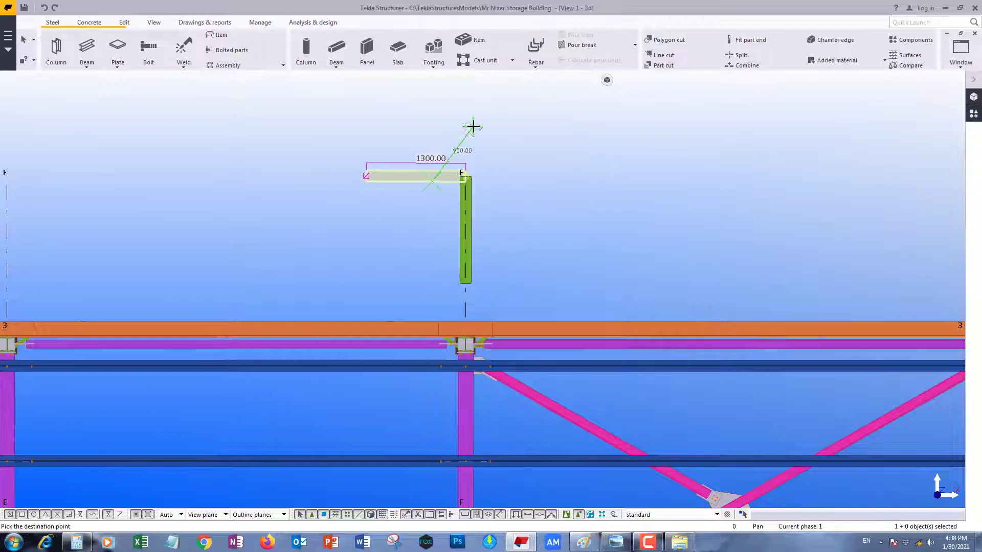
left_click(471, 125)
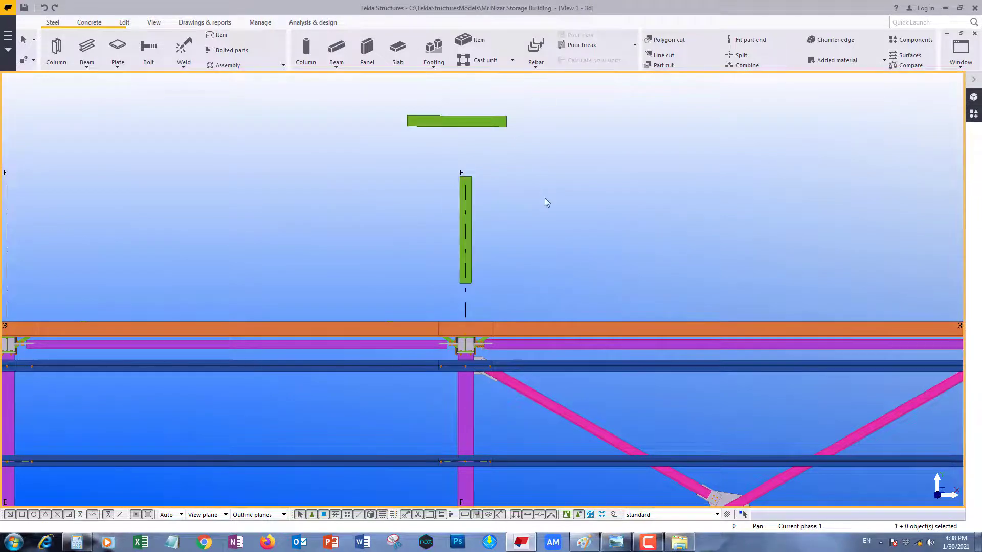
- Fit the column end to a cutting line across its top
left_click(106, 23)
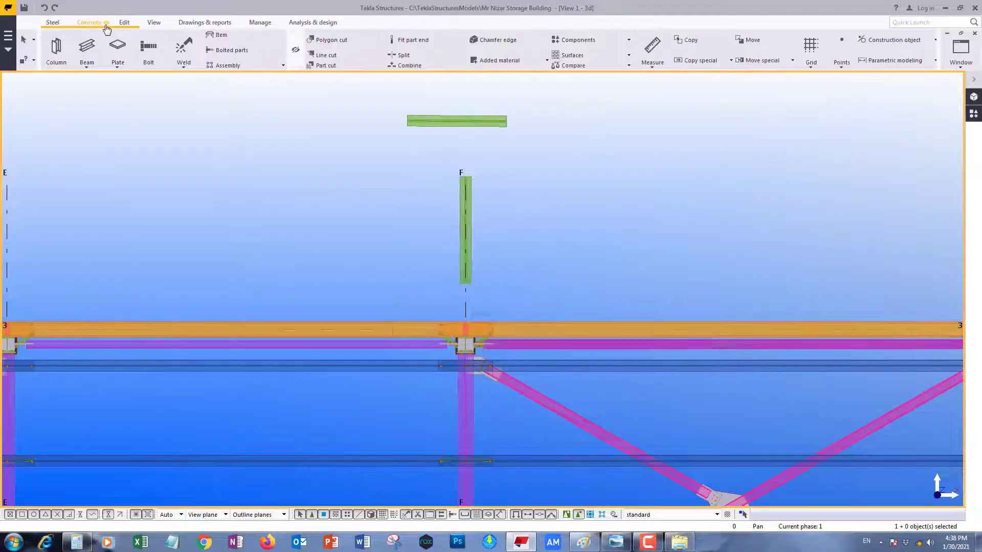
left_click(411, 40)
scroll(485, 168, "up", 5)
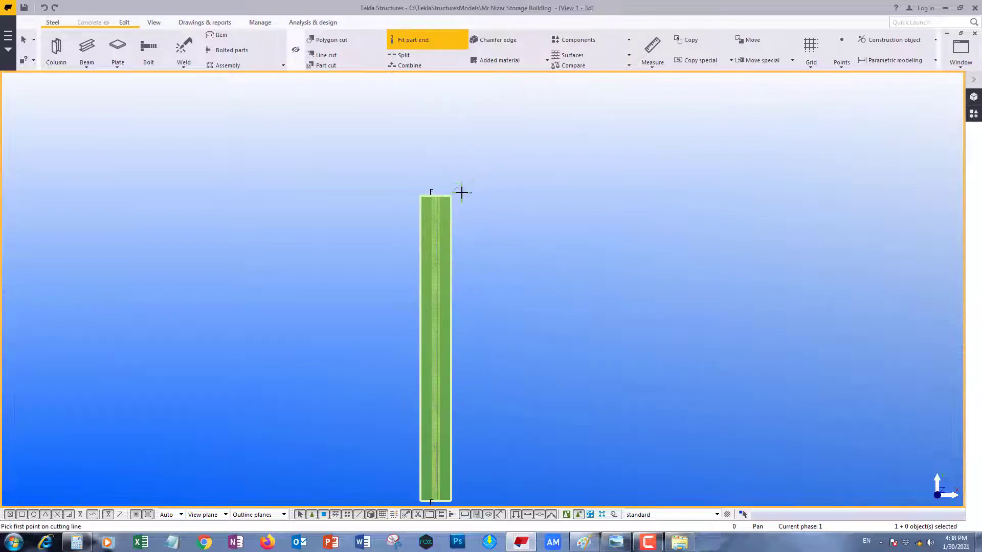
scroll(452, 198, "down", 4)
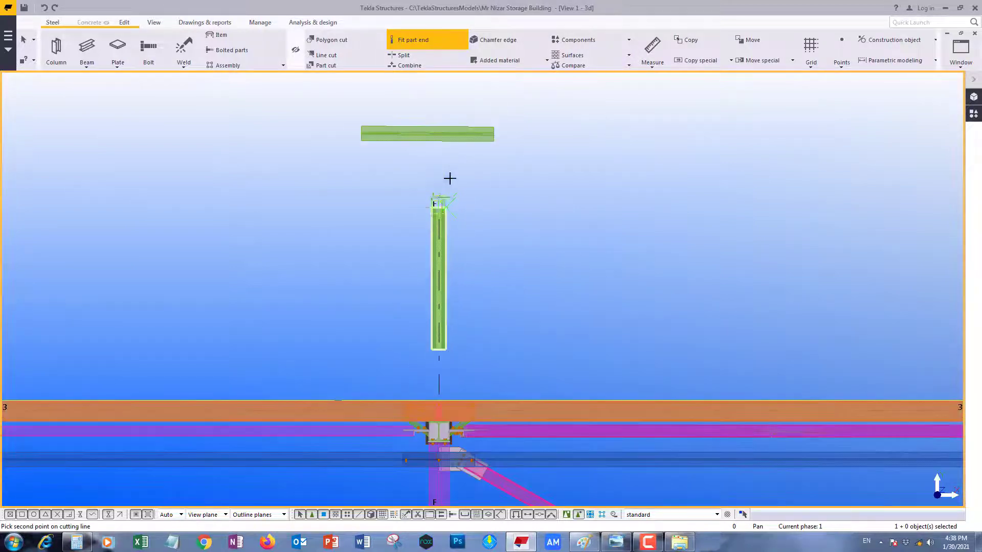
left_click(431, 207)
left_click(572, 183)
- Extend the column to the beam's underside (2053.55 long), then bring up Advanced Options
left_click(412, 40)
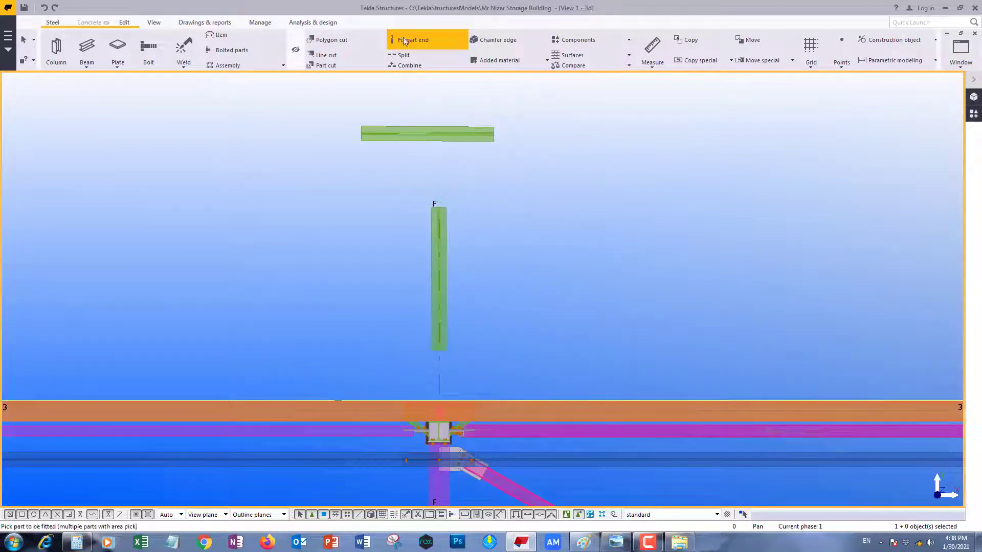
scroll(463, 128, "up", 4)
left_click(376, 148)
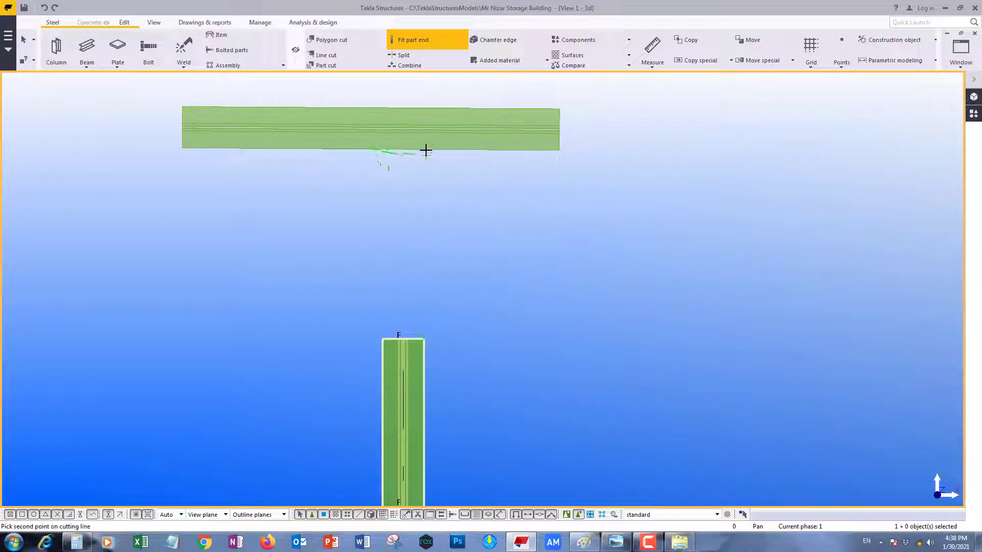
left_click(425, 149)
scroll(450, 174, "down", 2)
scroll(422, 194, "down", 3)
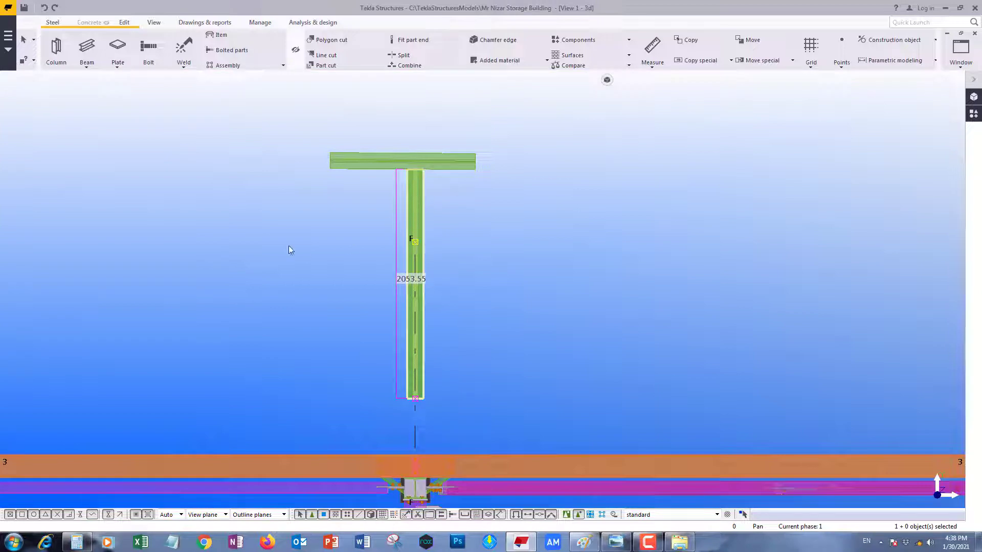
left_click(322, 262)
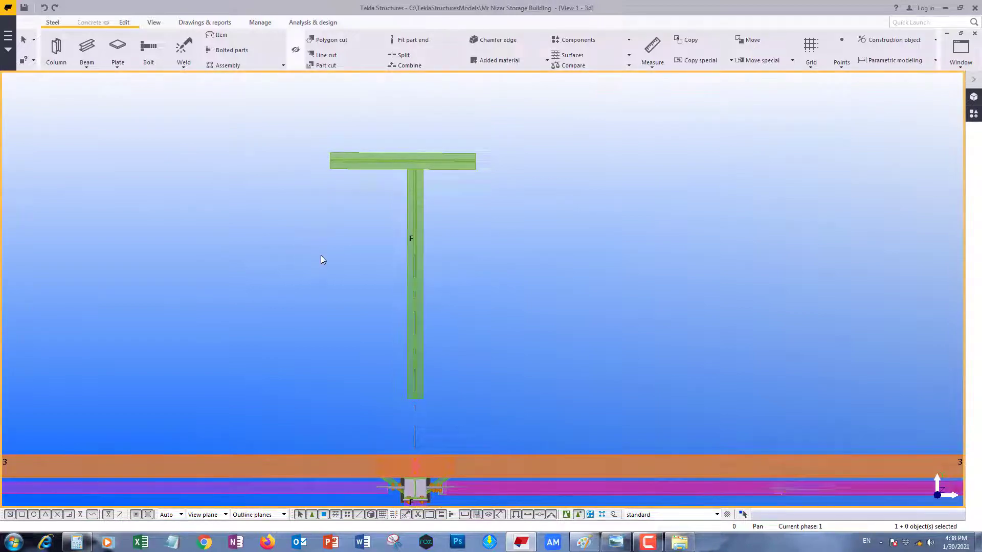
key("ctrl+e")
- Find XS_DSTV_NET_LENGTH by searching NET, set it to FALSE and apply
left_click(177, 94)
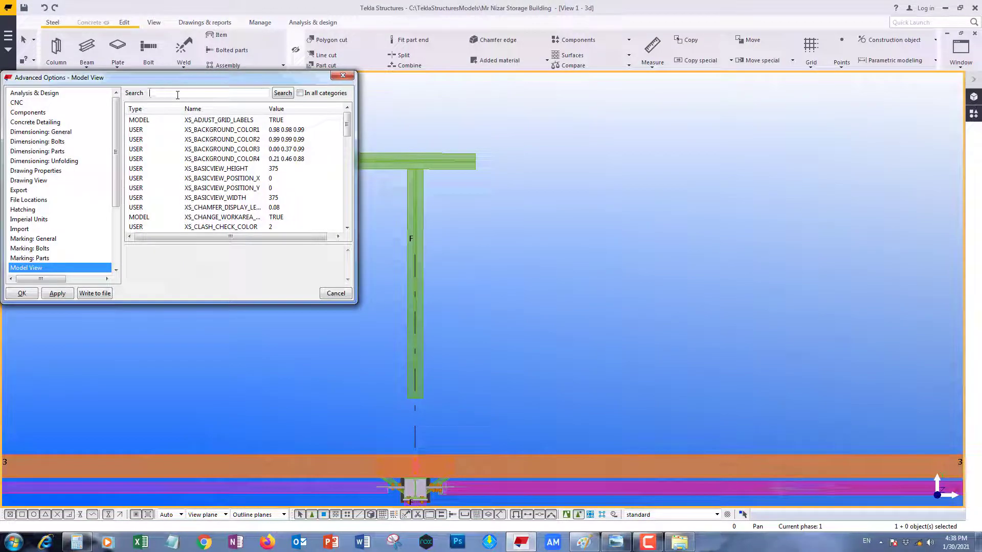
type("NET")
left_click(301, 93)
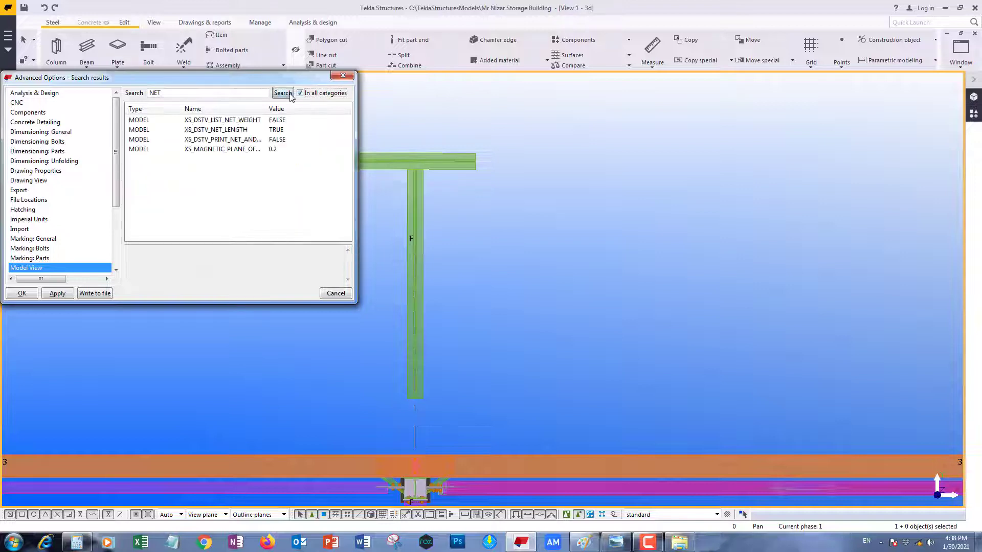
left_click(285, 130)
left_click(307, 129)
left_click(281, 137)
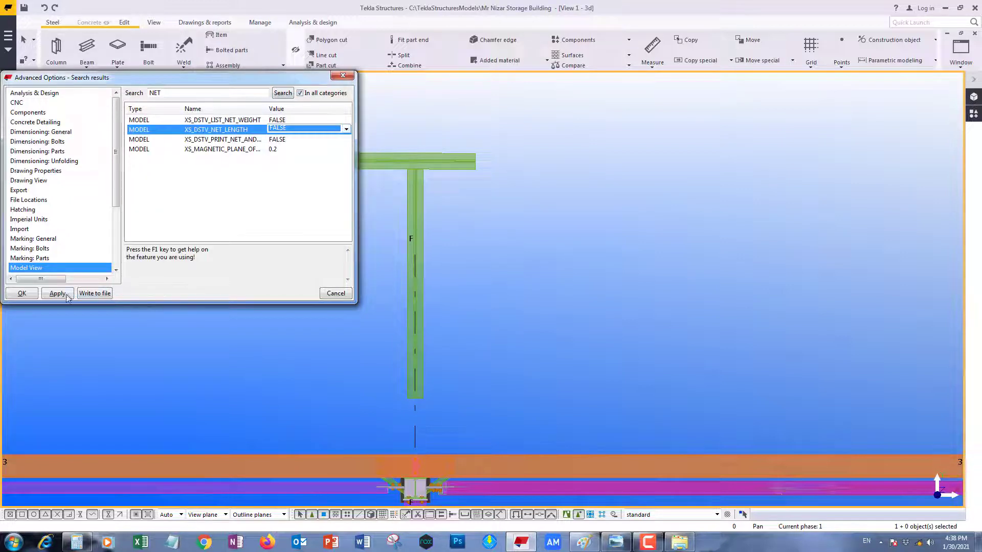
left_click(22, 293)
left_click(437, 239)
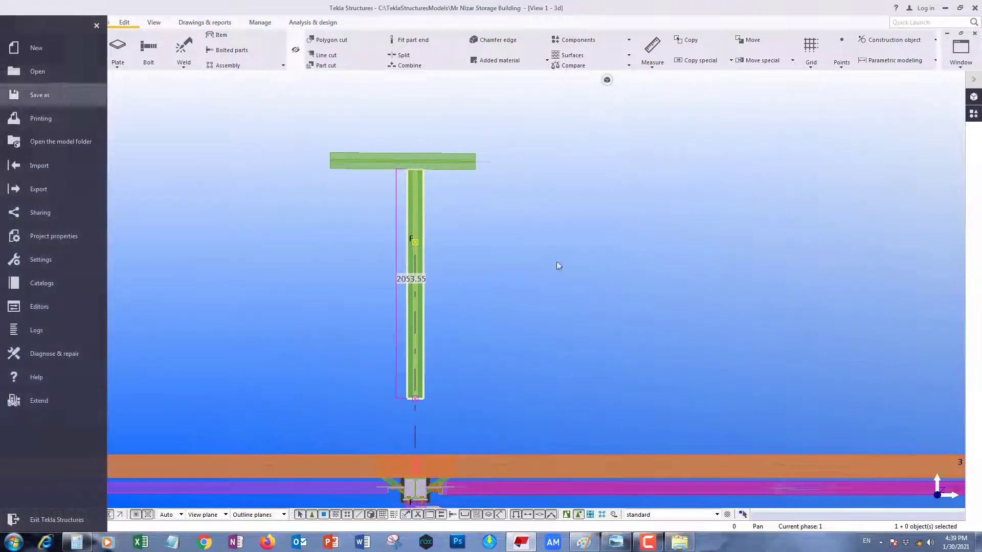
- Measure the column: 2053.07 from bottom to top and 1400.00 from bottom to the F level
left_click(481, 307)
key("f")
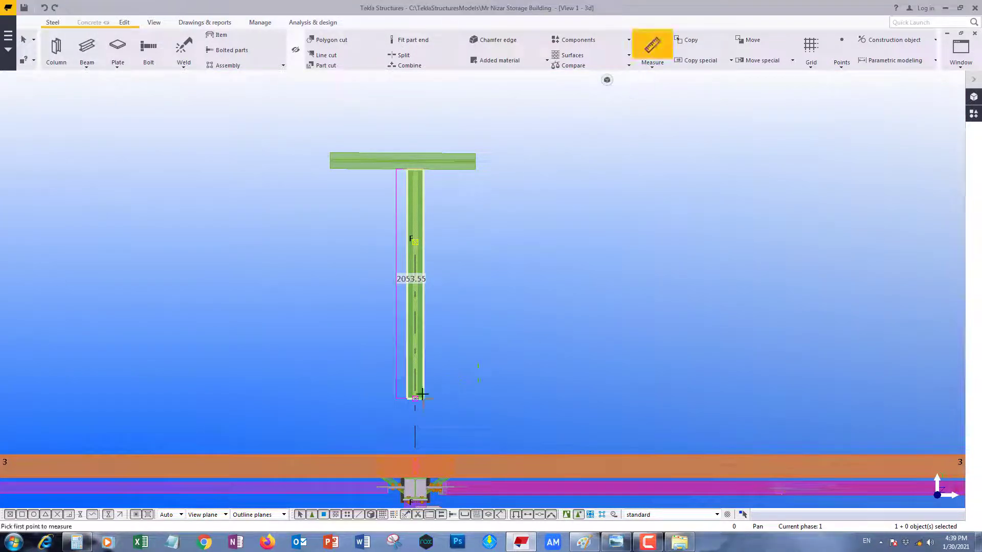
left_click(412, 353)
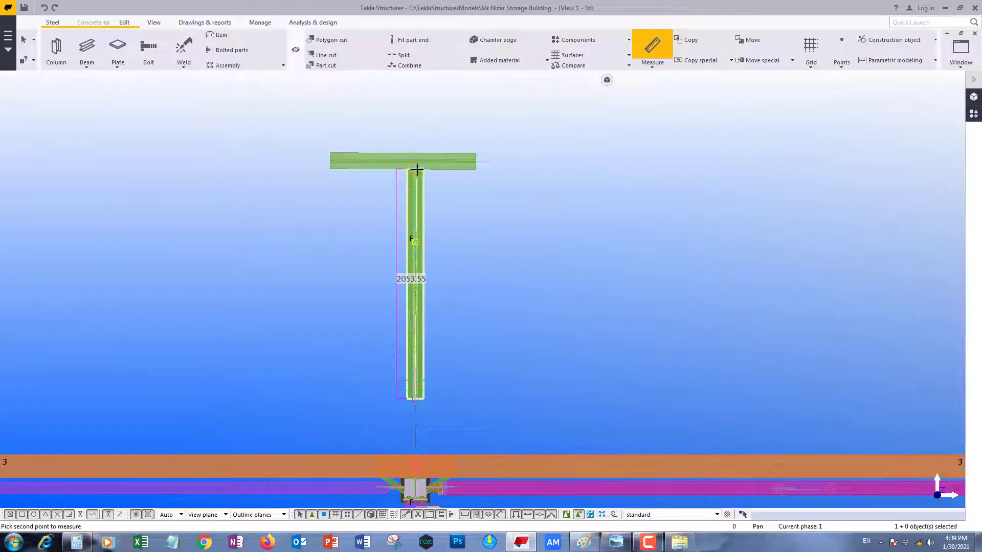
left_click(574, 171)
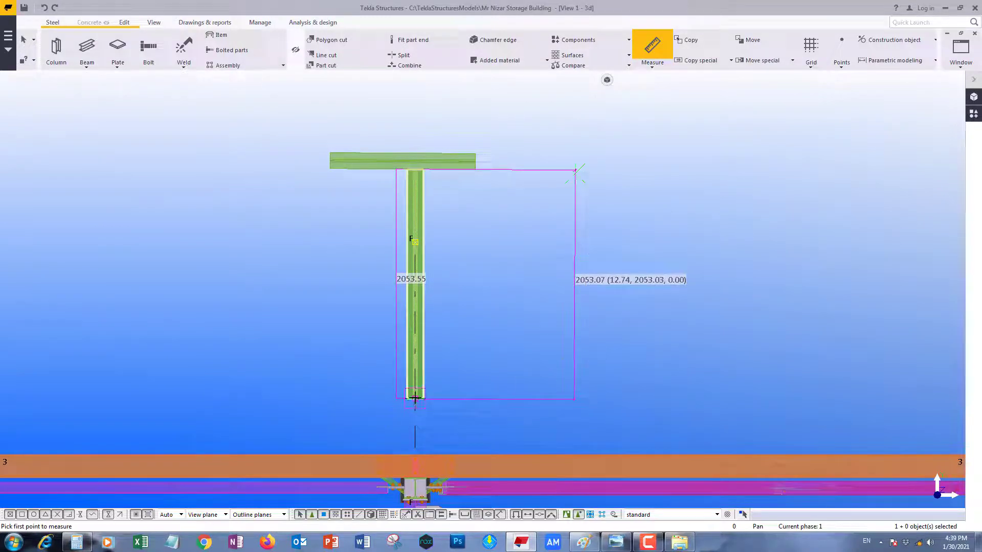
left_click(415, 399)
left_click(392, 241)
right_click(481, 233)
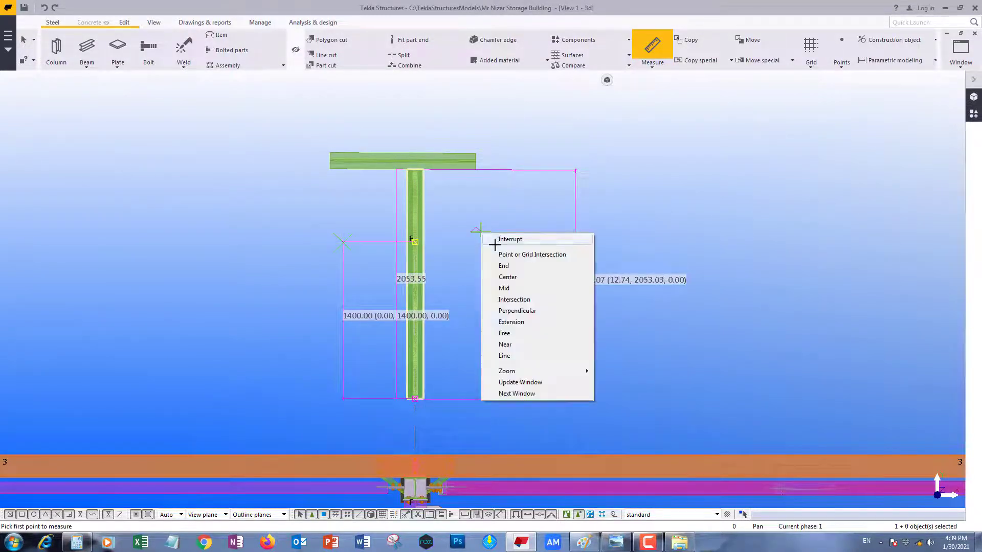
left_click(514, 239)
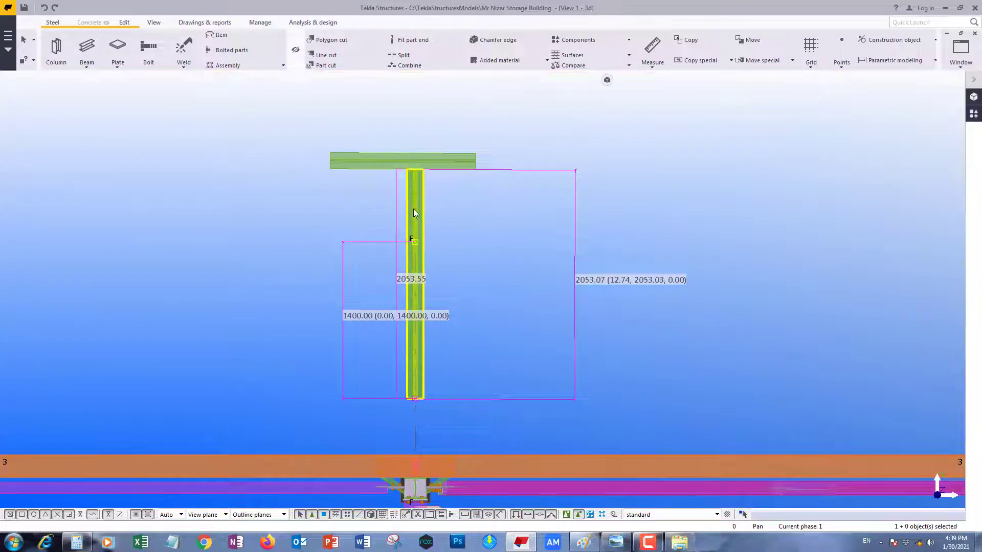
- Create NC files for the selected parts from the NC file export settings
left_click(8, 7)
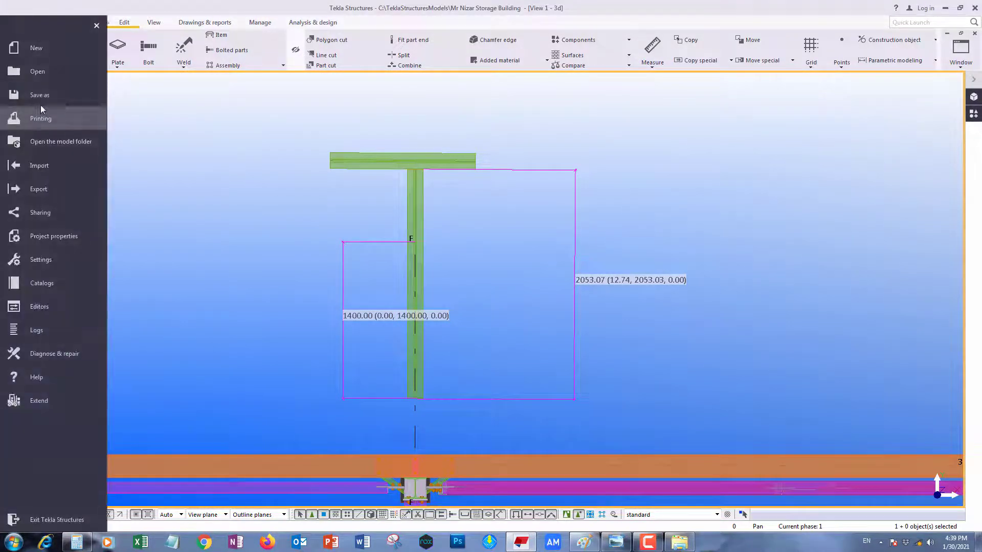
mouse_move(48, 191)
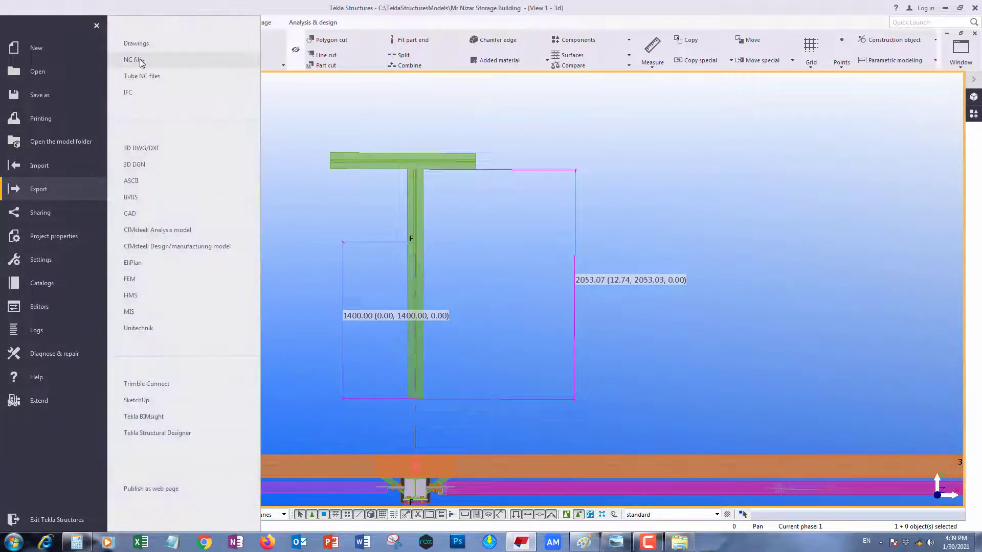
left_click(130, 60)
left_click(217, 267)
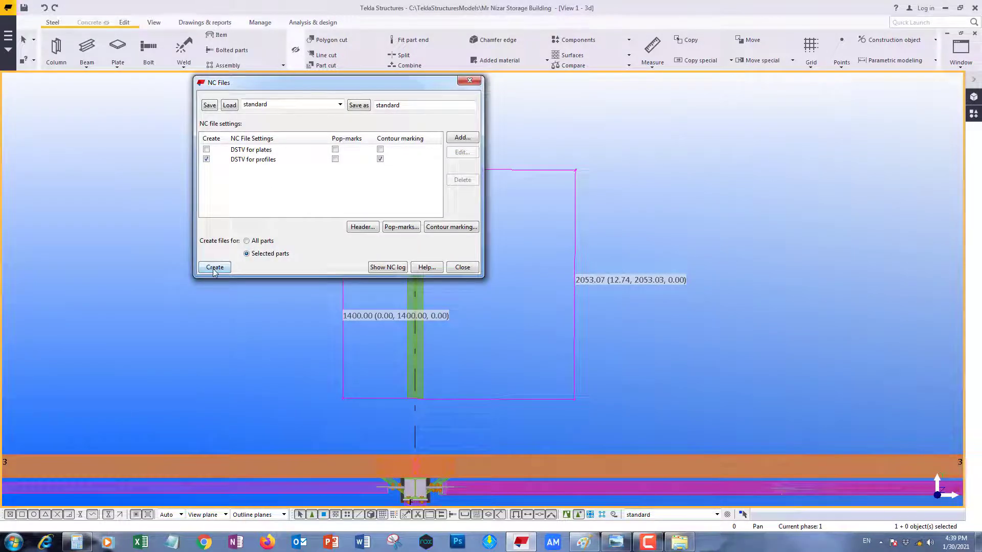
- Review the column's part report and beam properties
left_click(465, 270)
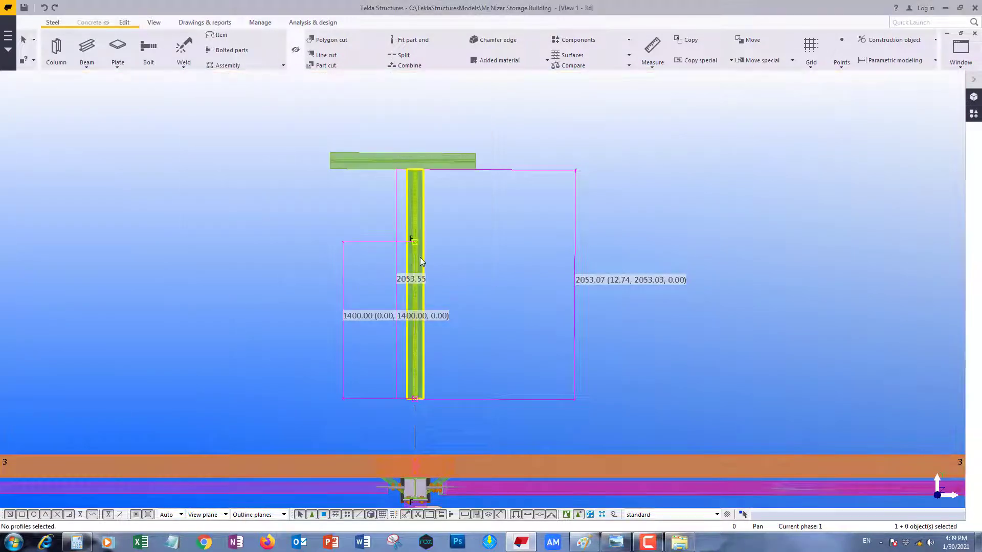
right_click(420, 257)
mouse_move(512, 297)
left_click(566, 297)
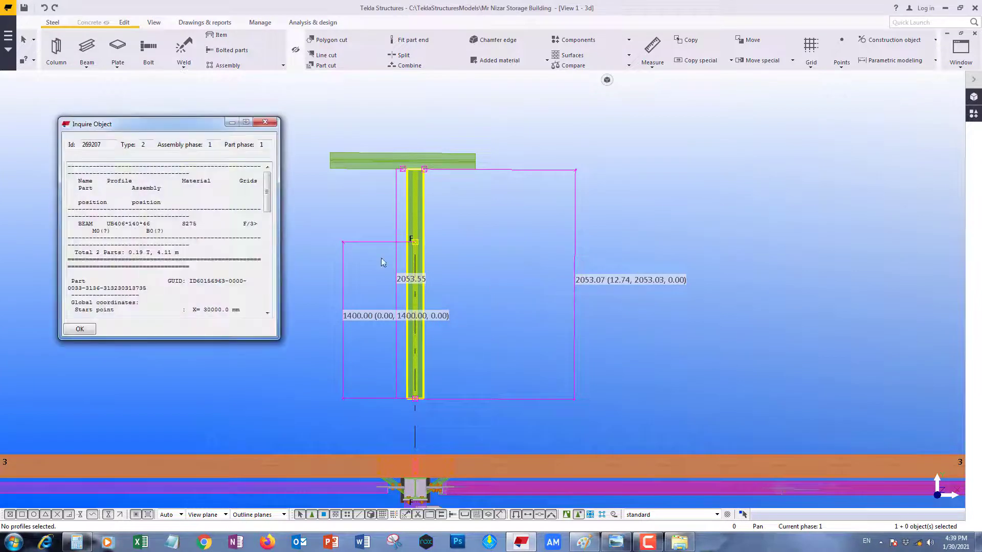
left_click(270, 125)
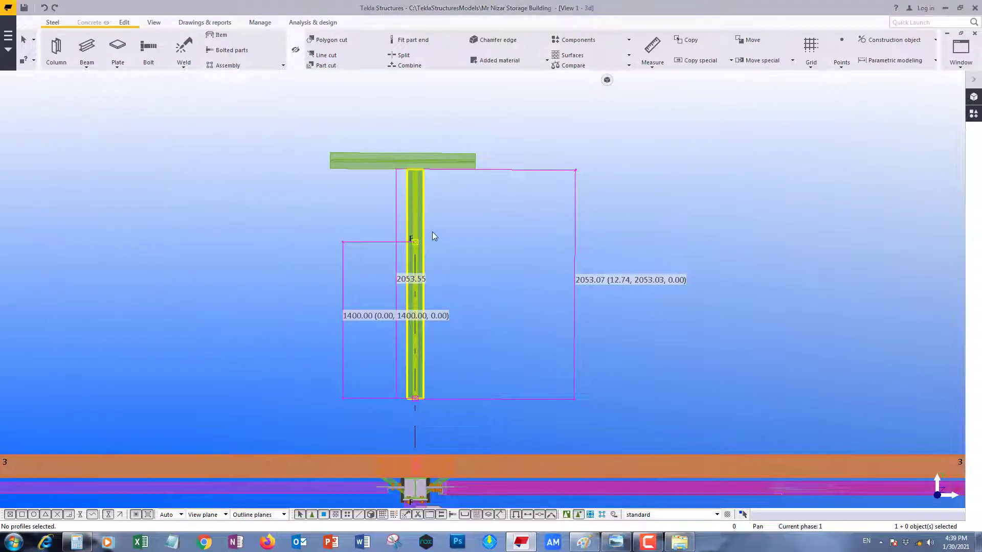
double_click(421, 225)
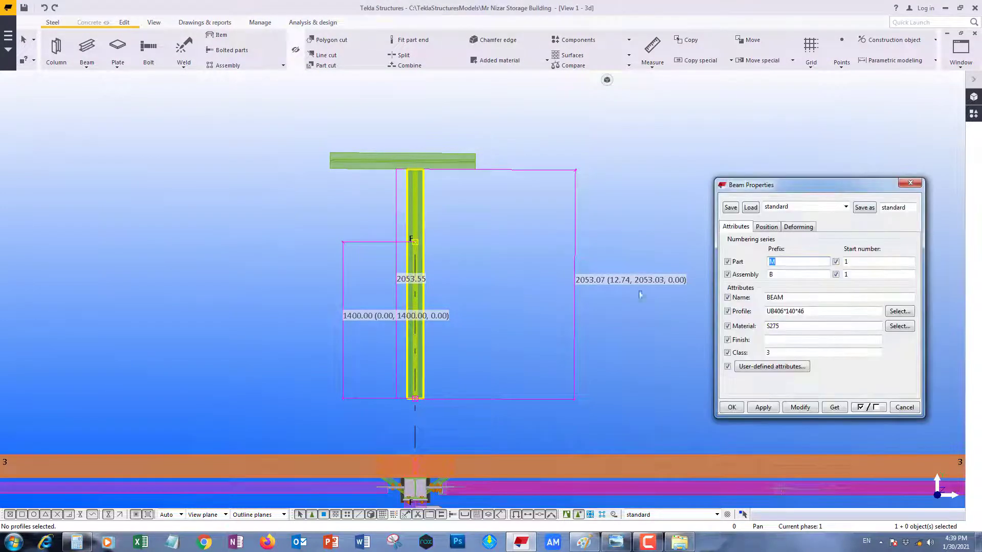
left_click(731, 407)
right_click(485, 276)
mouse_move(517, 48)
left_click(621, 47)
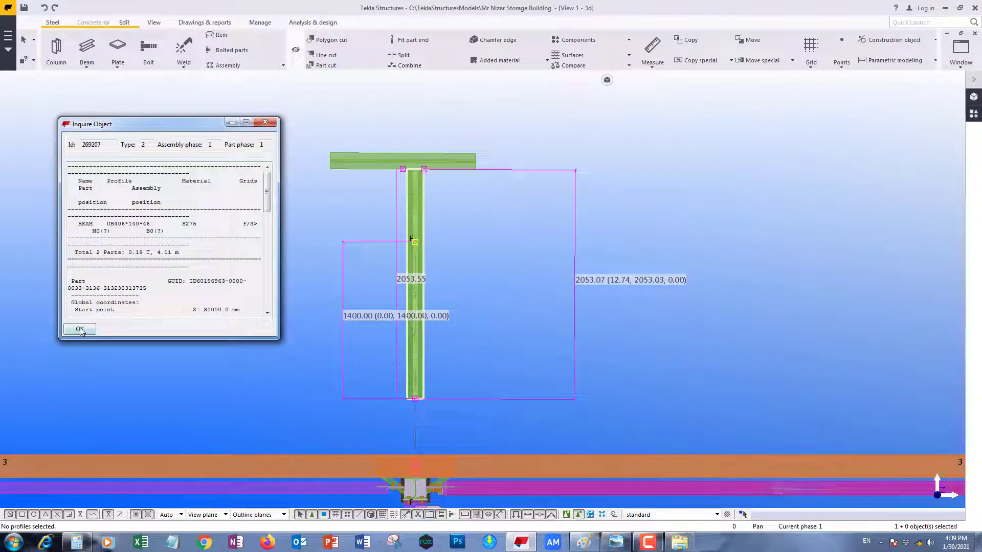
left_click(81, 331)
- Check the model's DSTV_Profiles folder, still holding four NC1 files, then return to the model
left_click(8, 8)
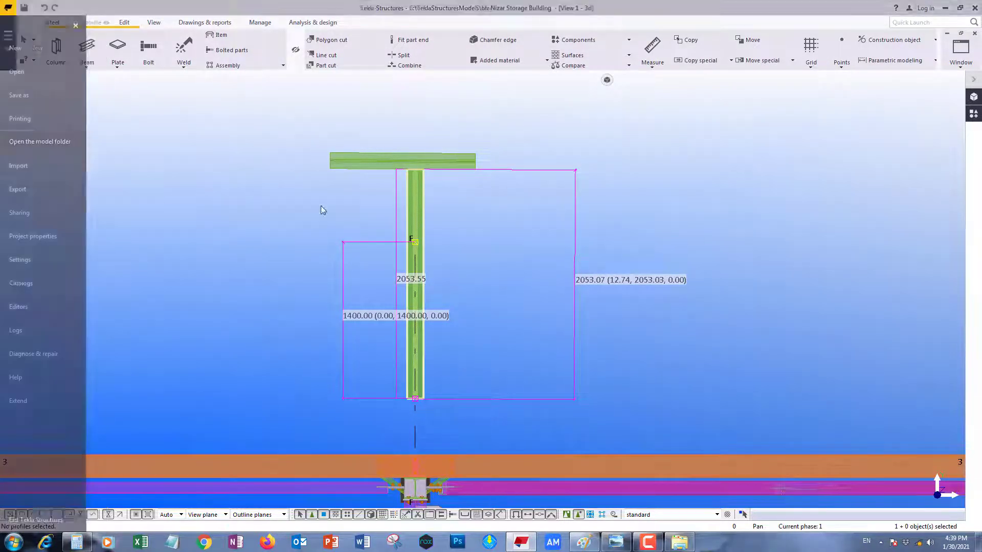
left_click(40, 142)
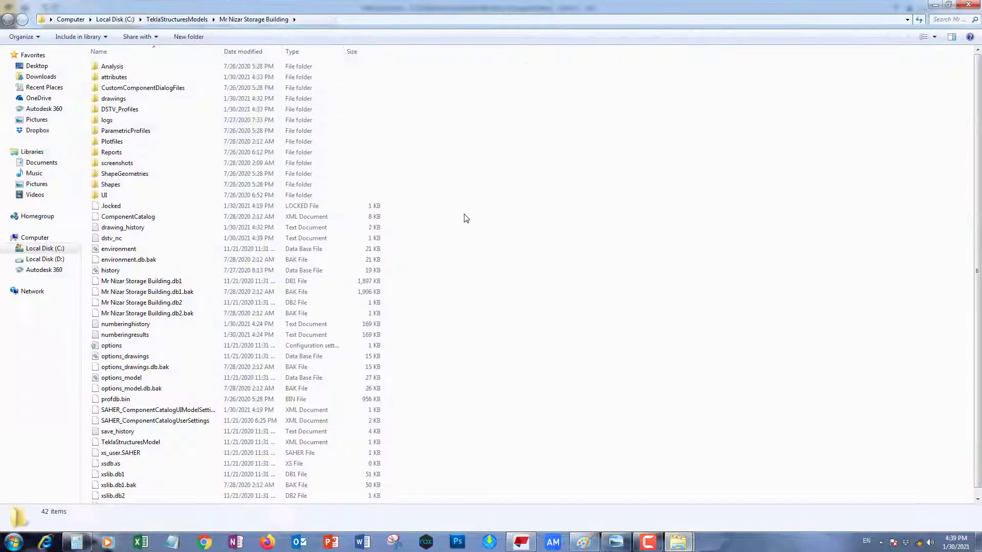
double_click(138, 111)
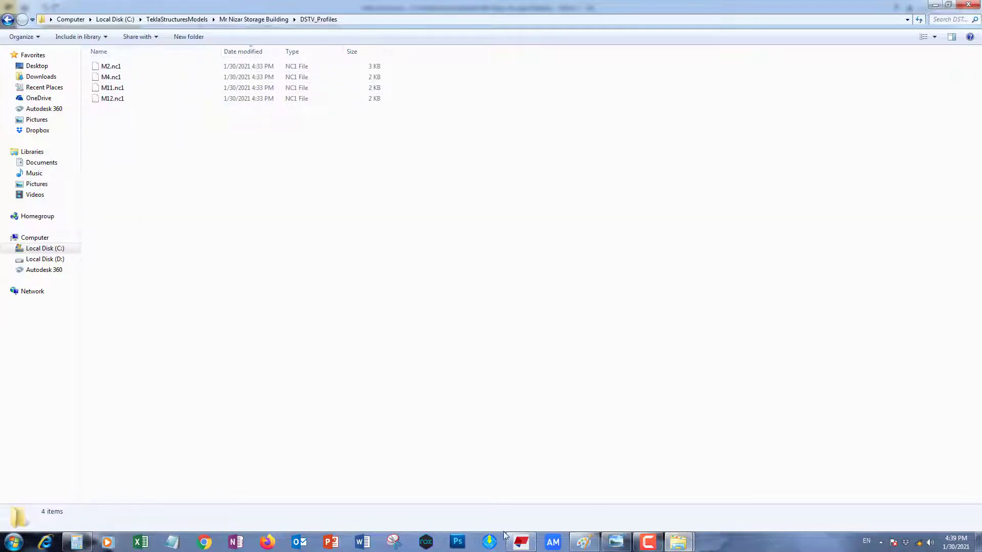
left_click(517, 541)
- Renumber the modified objects in the model
left_click(204, 23)
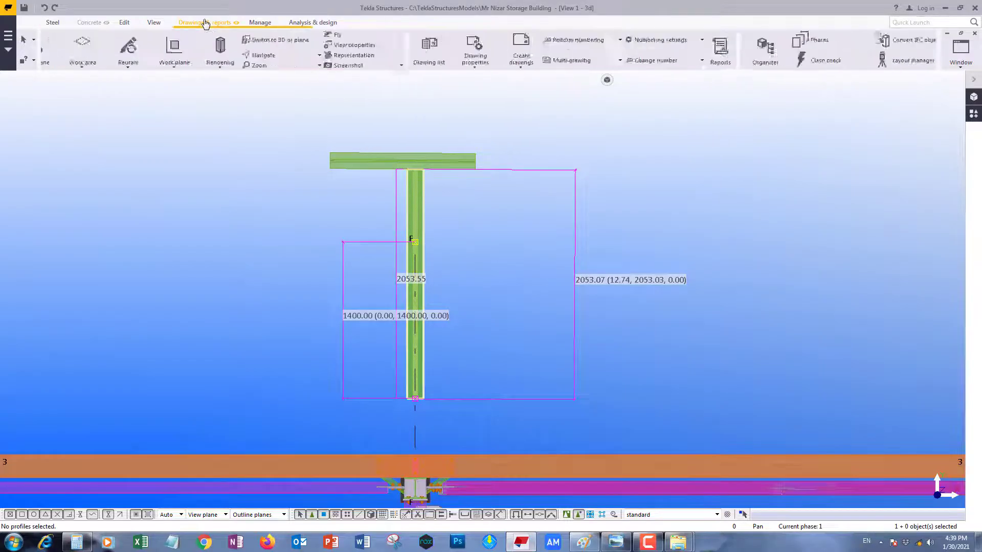
left_click(252, 40)
left_click(210, 113)
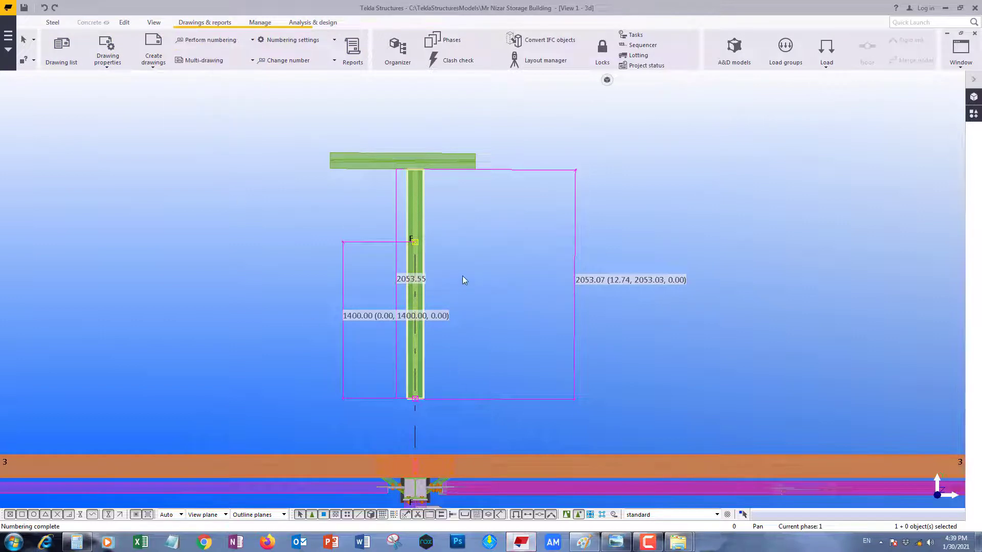
- Export the beam as a DSTV for profiles NC file
left_click(8, 36)
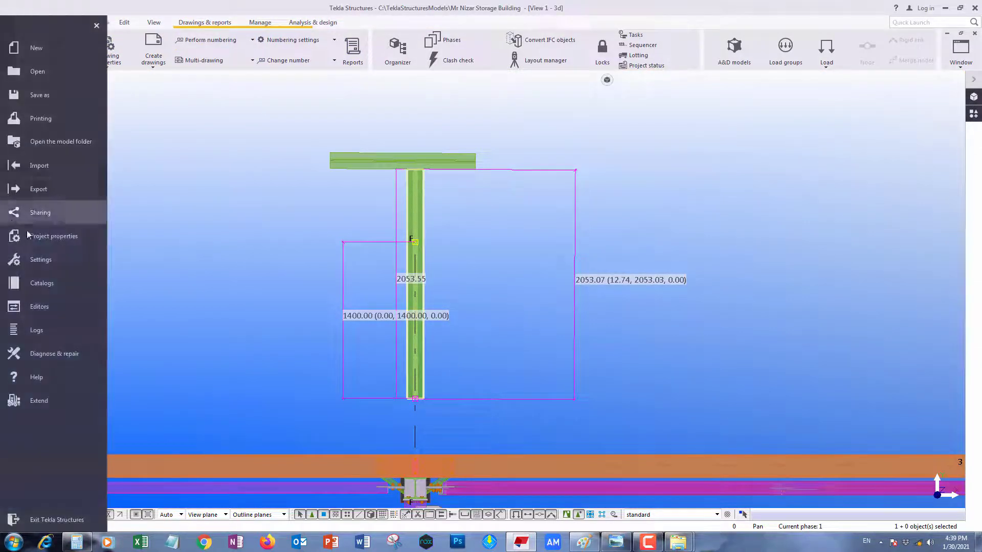
left_click(75, 195)
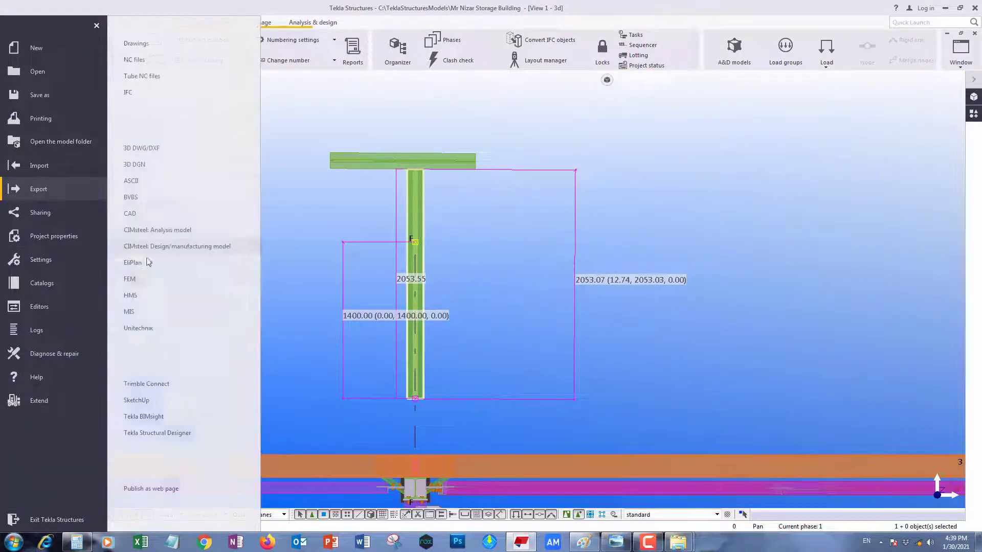
left_click(136, 43)
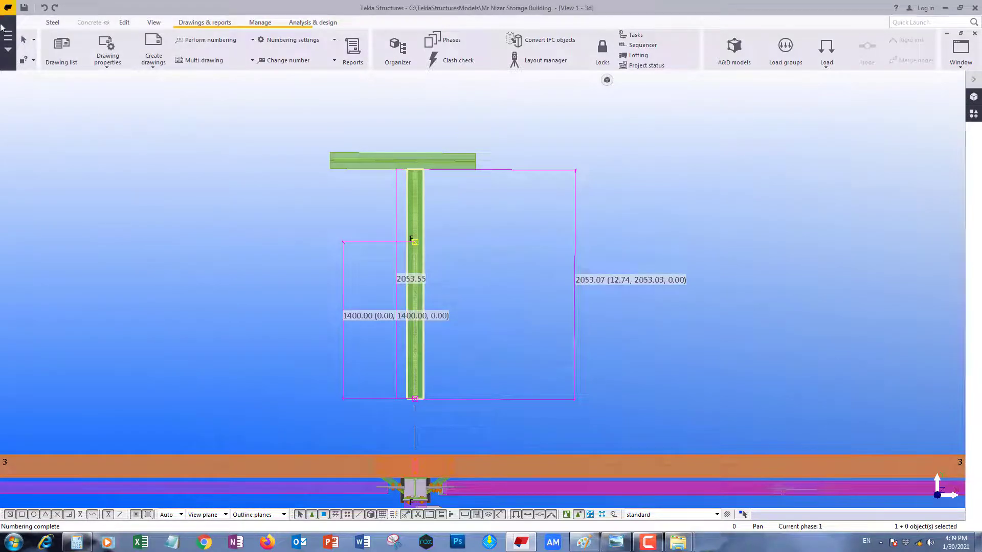
left_click(8, 8)
left_click(78, 189)
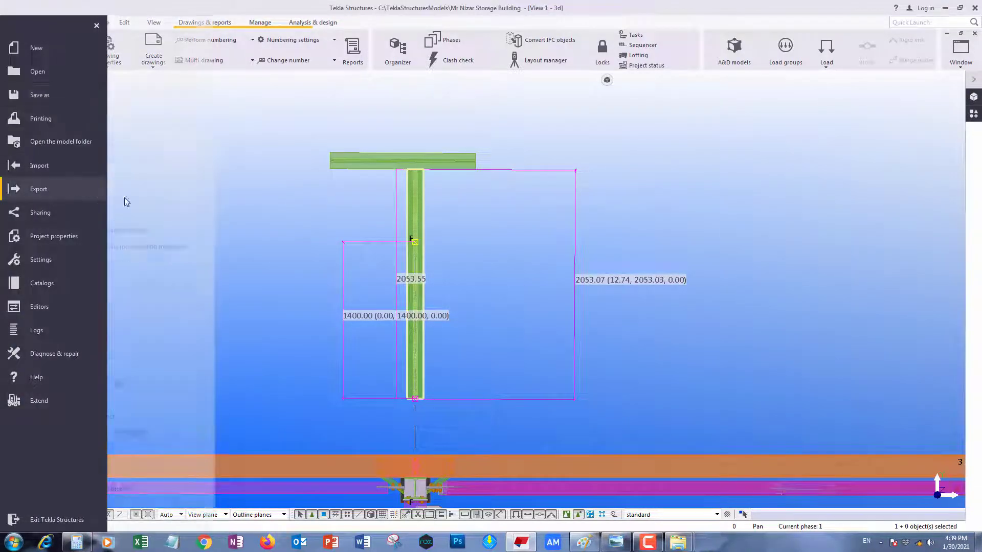
left_click(154, 59)
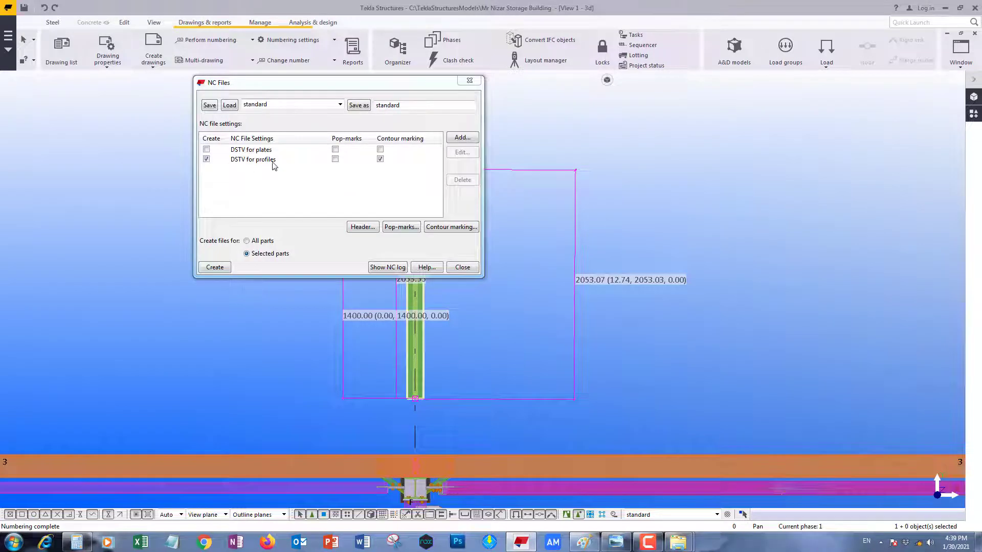
left_click(272, 161)
left_click(215, 267)
left_click(458, 267)
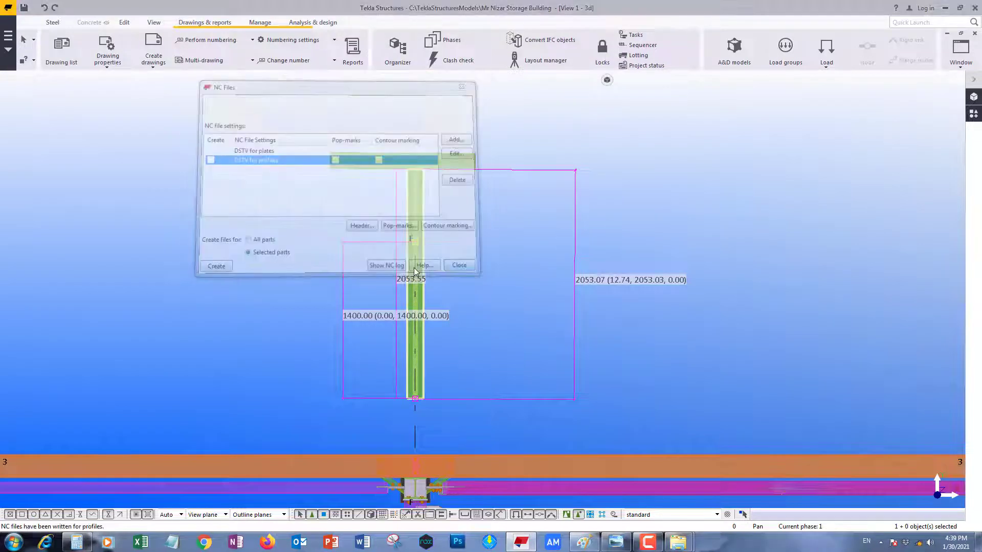
- Open M85.nc1 in Notepad++ and mark the 2053.55 length on line 11
mouse_move(674, 543)
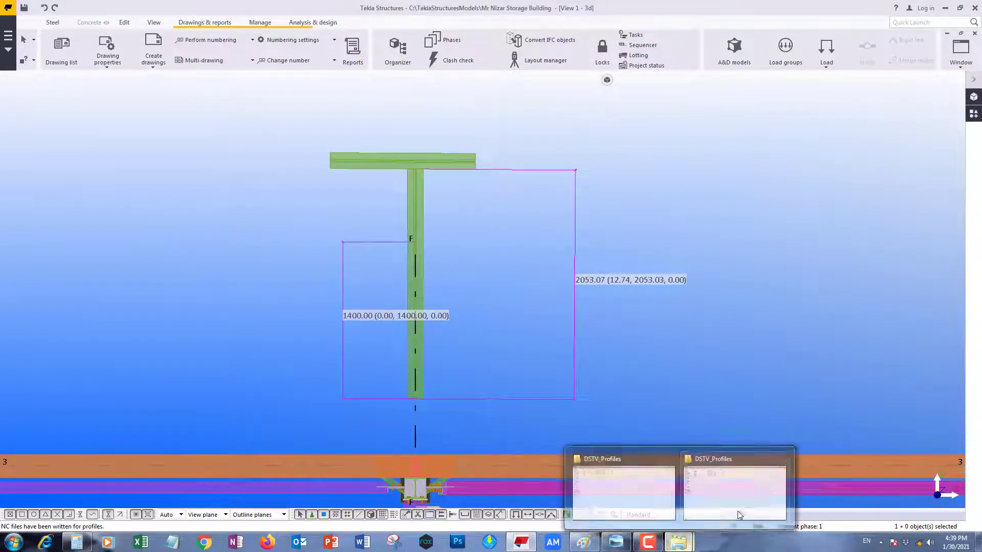
left_click(747, 508)
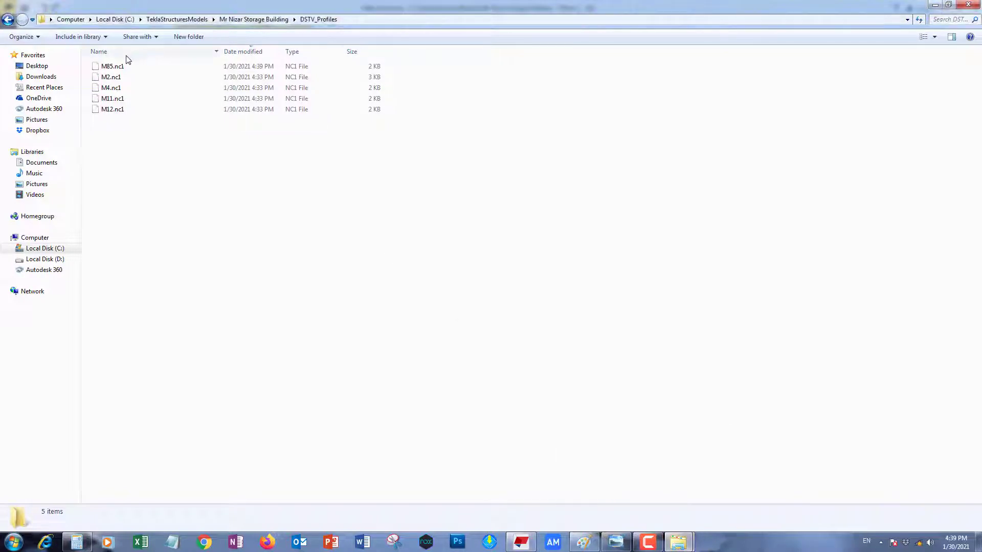
right_click(110, 66)
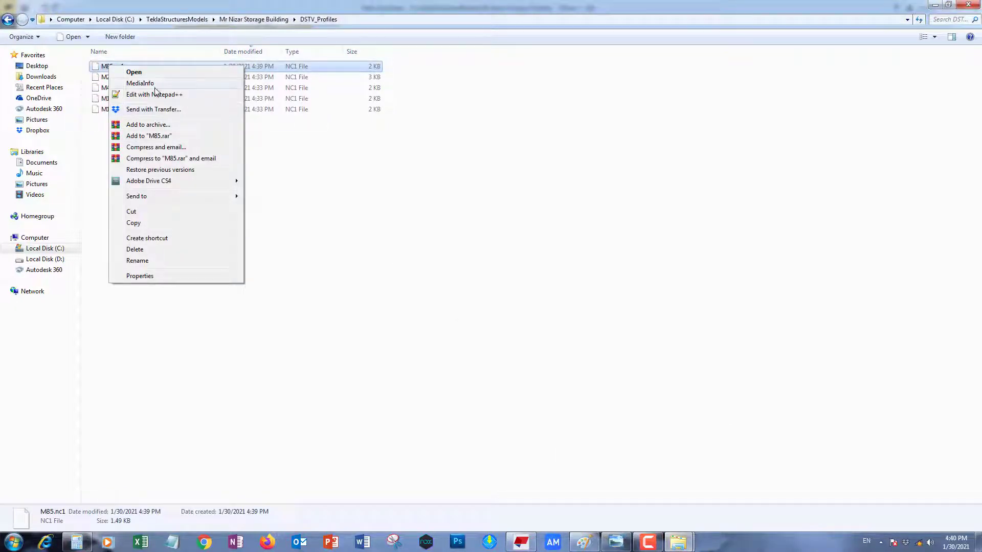
left_click(156, 96)
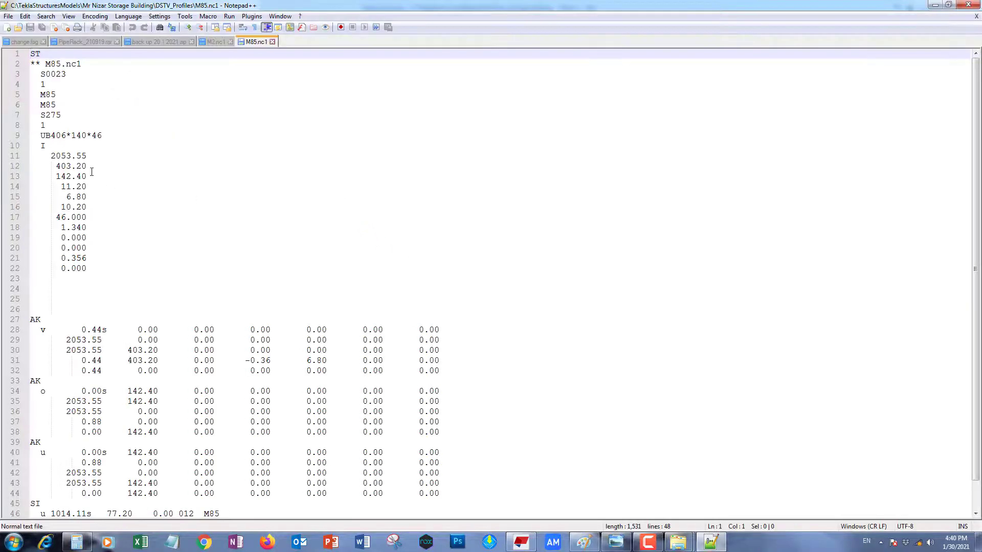
left_click_drag(89, 157, 58, 156)
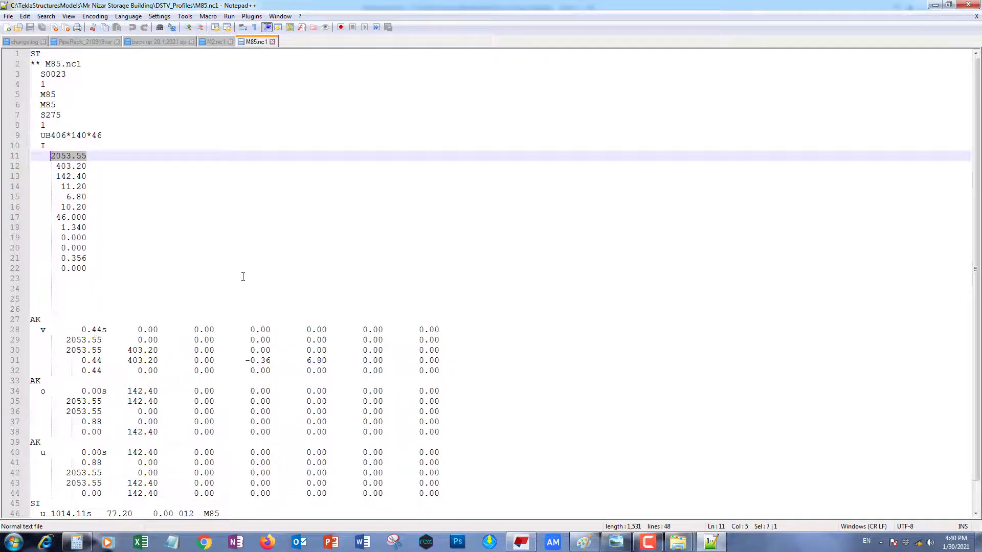
left_click(522, 543)
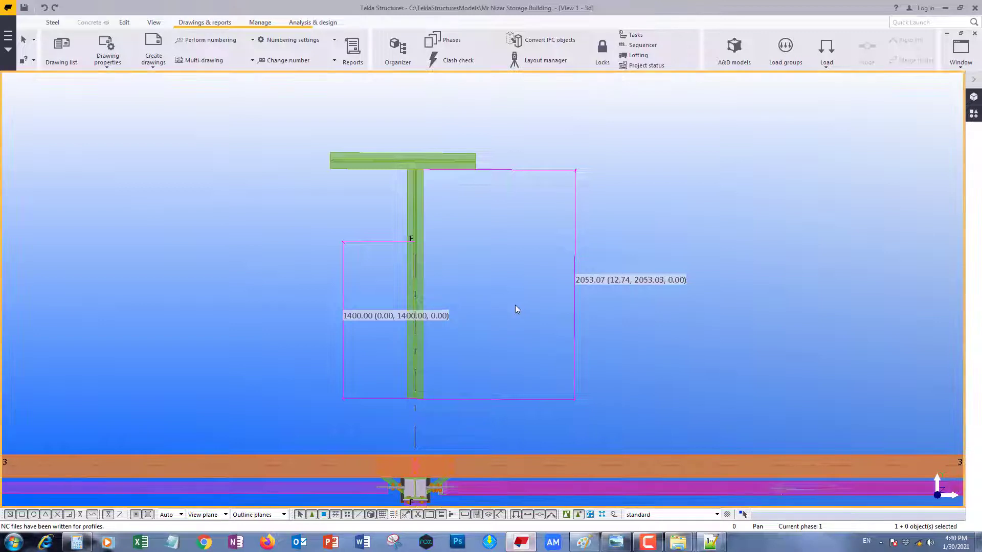
- With the column selected, set XS_DSTV_NET_LENGTH to TRUE in Advanced Options
left_click(423, 283)
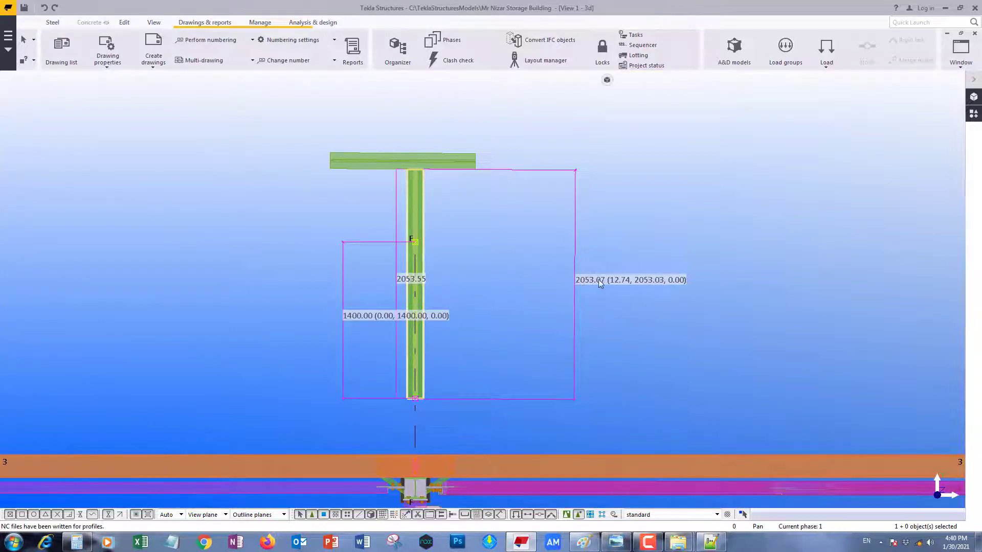
left_click(489, 268)
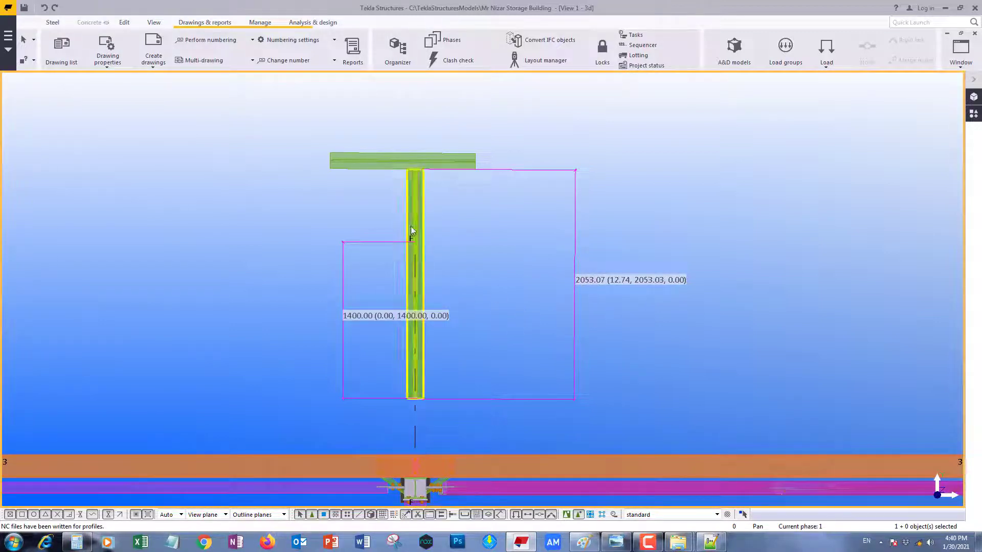
left_click(423, 238)
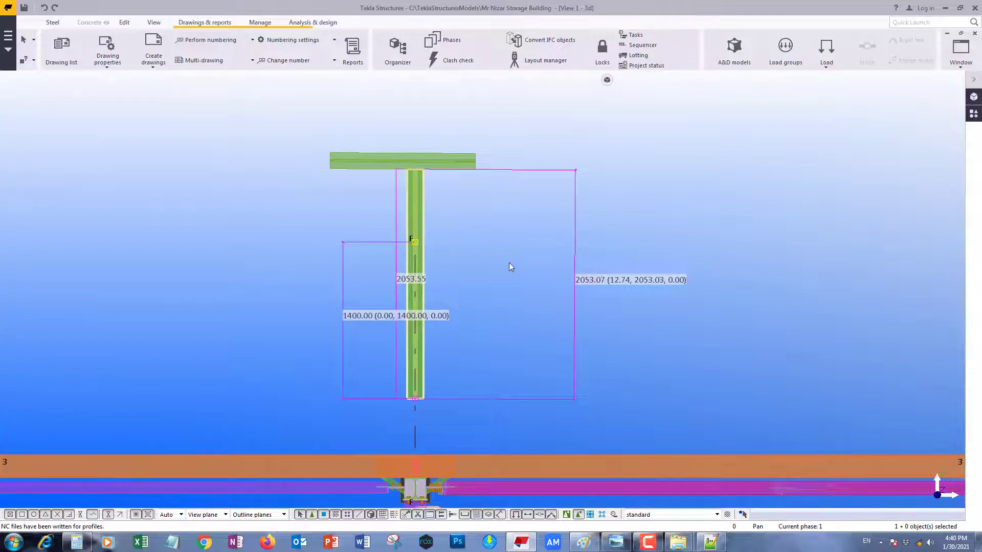
key("ctrl+e")
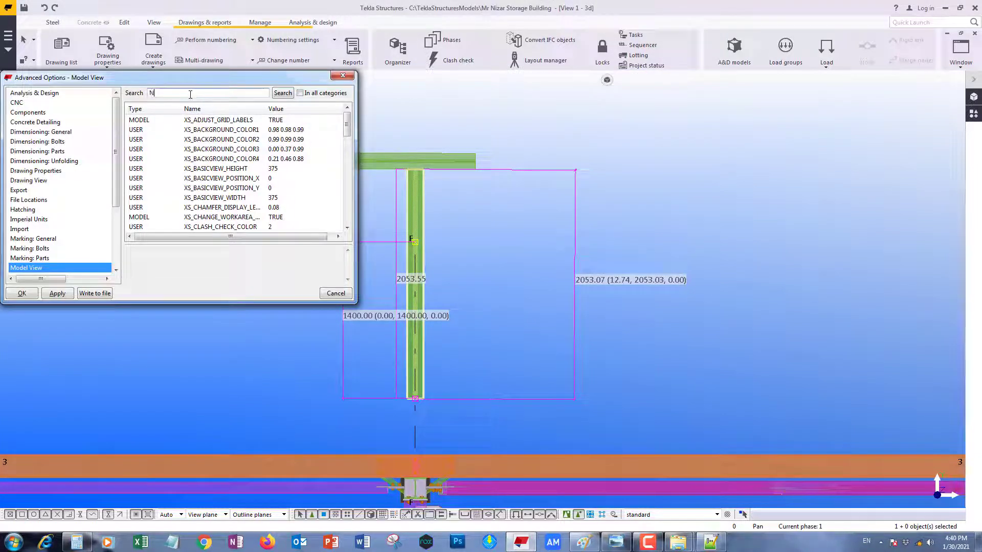
left_click(313, 96)
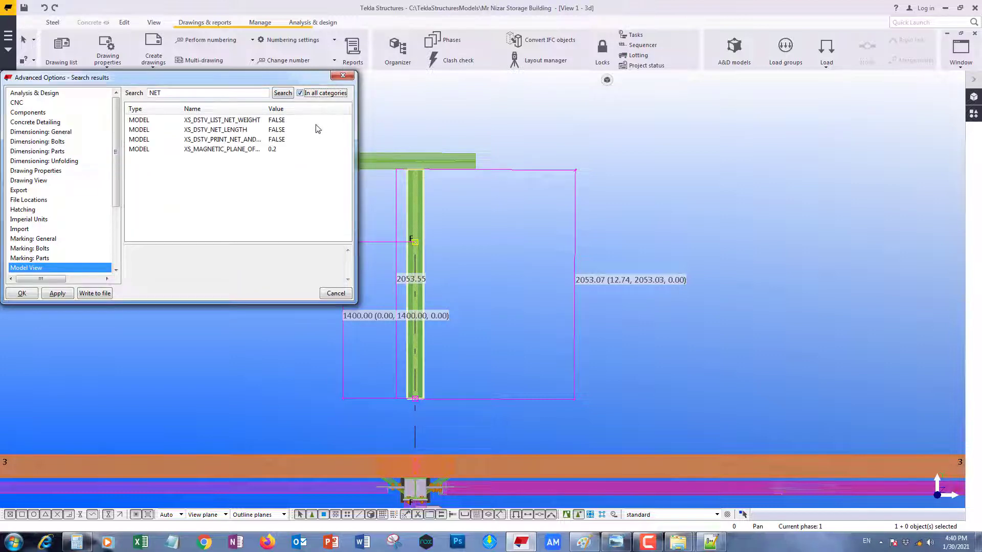
left_click(306, 129)
left_click(307, 129)
left_click(287, 139)
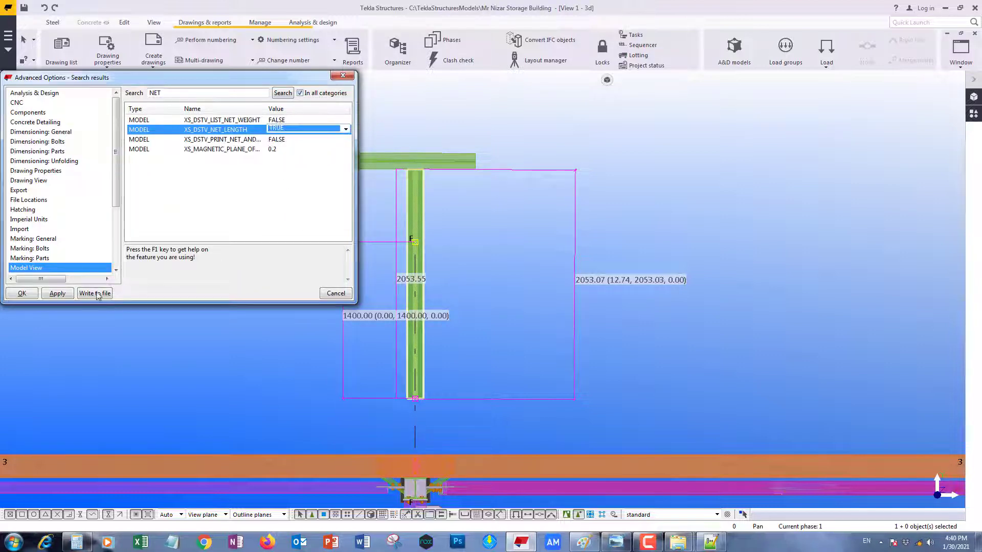
left_click(22, 293)
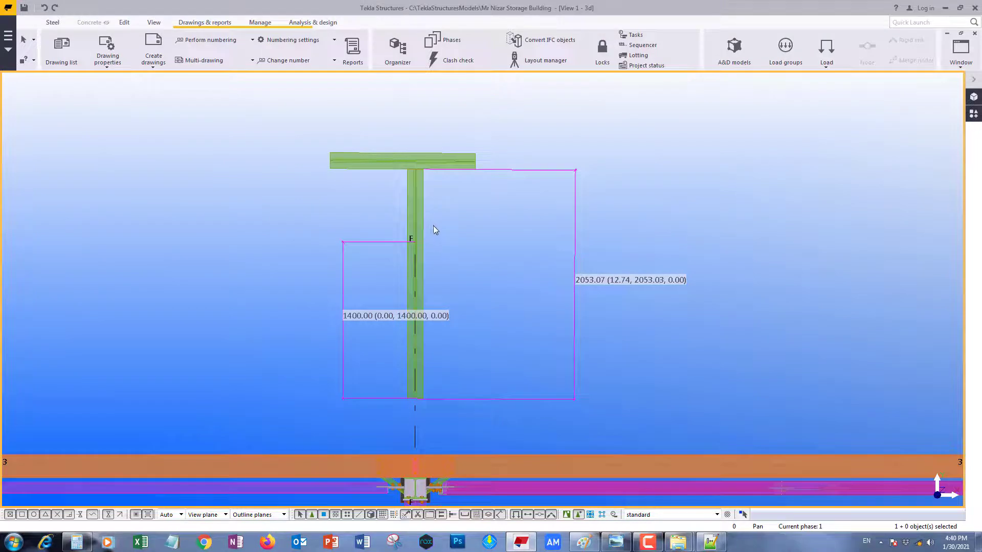
- Renumber the modified objects and review the beam's properties
left_click(252, 39)
left_click(229, 118)
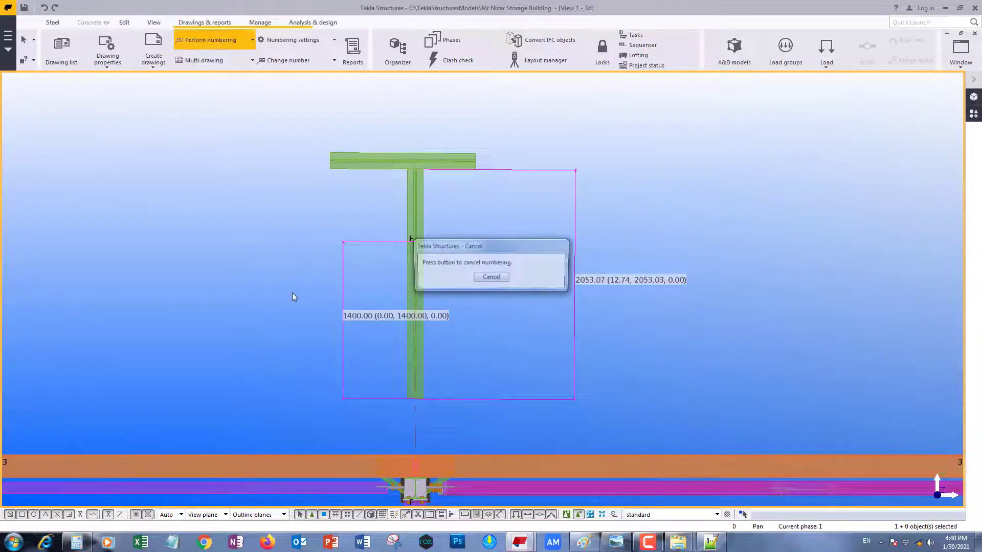
double_click(424, 220)
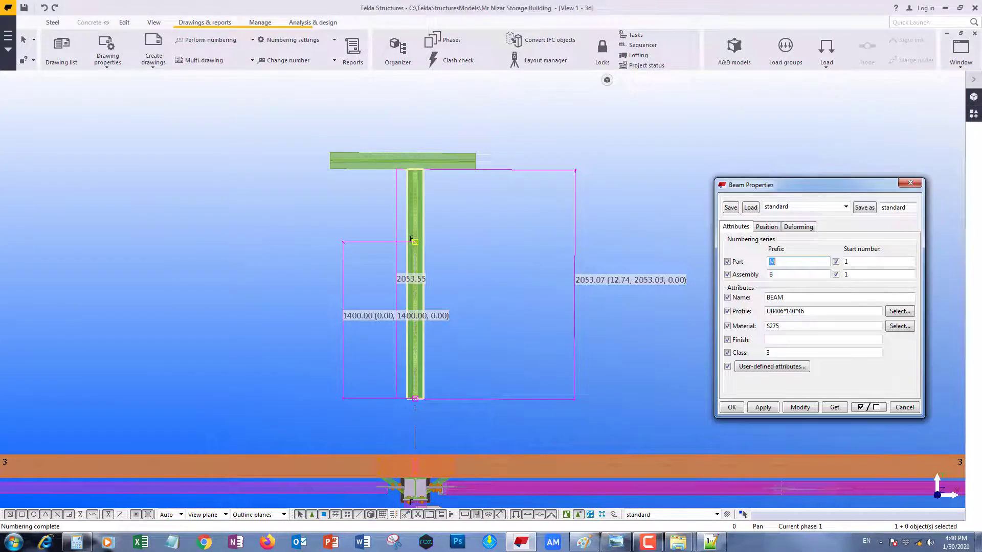
left_click(910, 182)
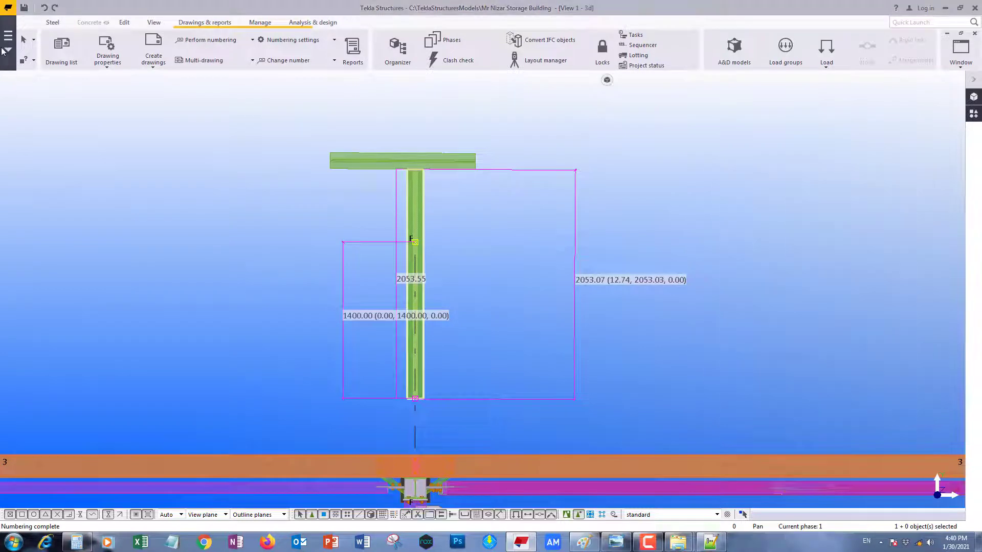
- Re-export the beam's NC file, reload M85.nc1 in Notepad++ and close it
left_click(8, 7)
left_click(63, 191)
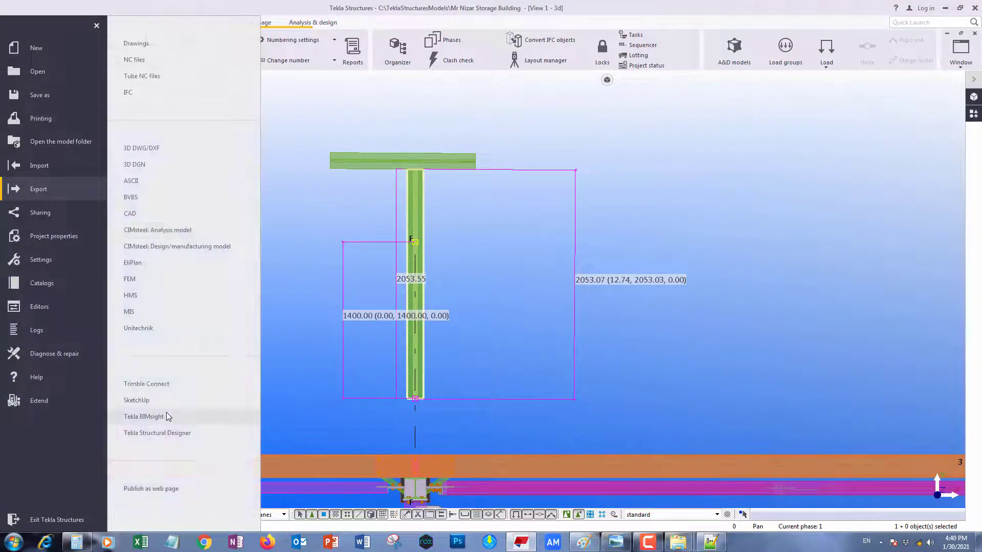
left_click(164, 65)
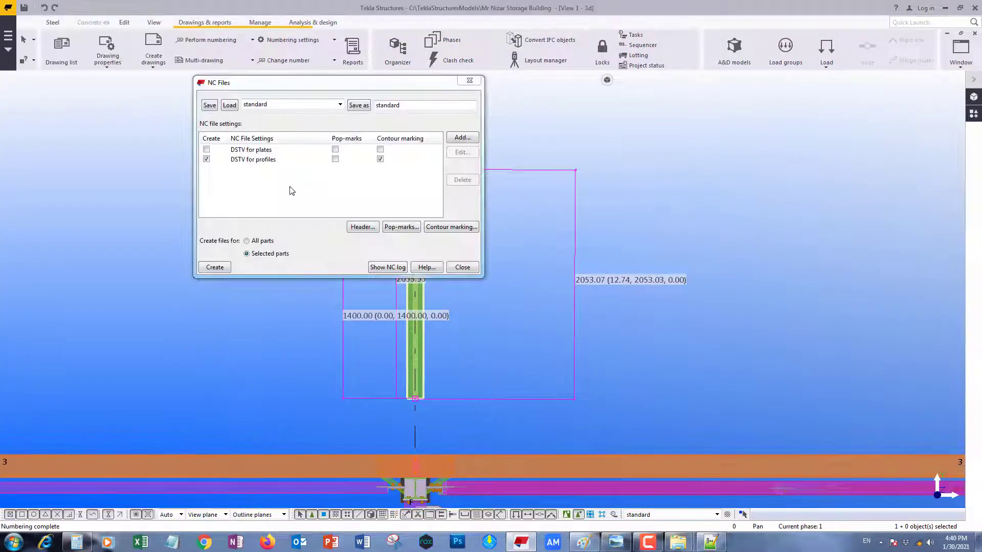
left_click(217, 269)
left_click(466, 268)
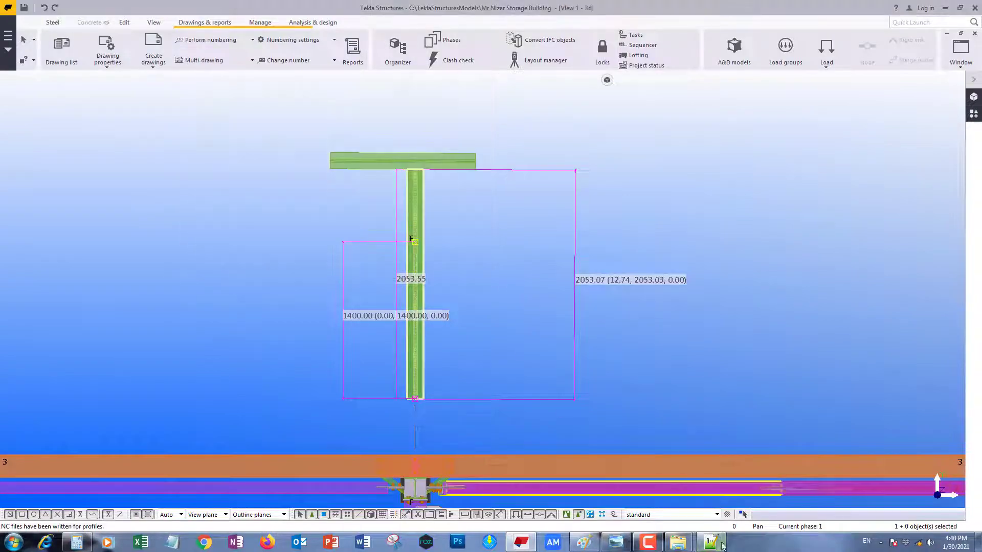
left_click(710, 542)
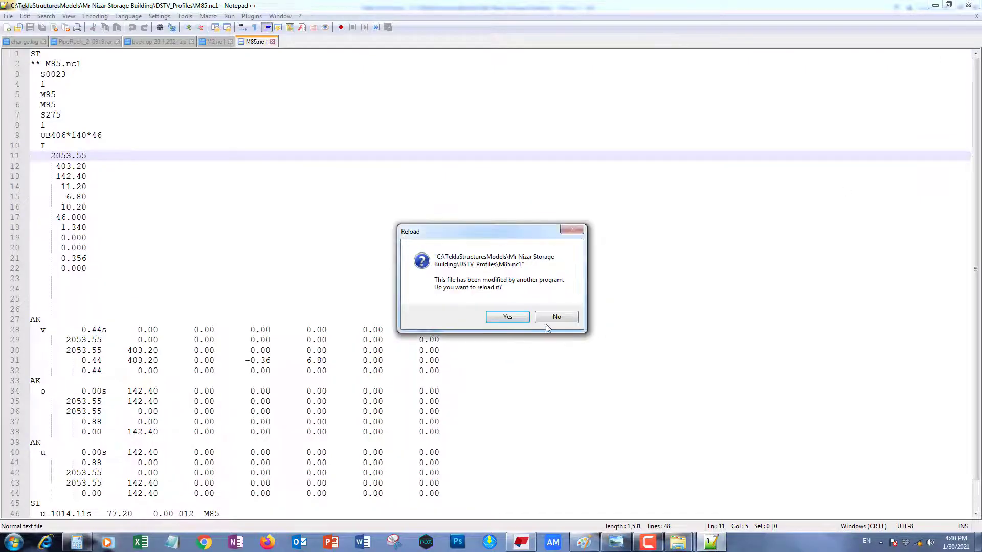
left_click(523, 317)
key("alt+F4")
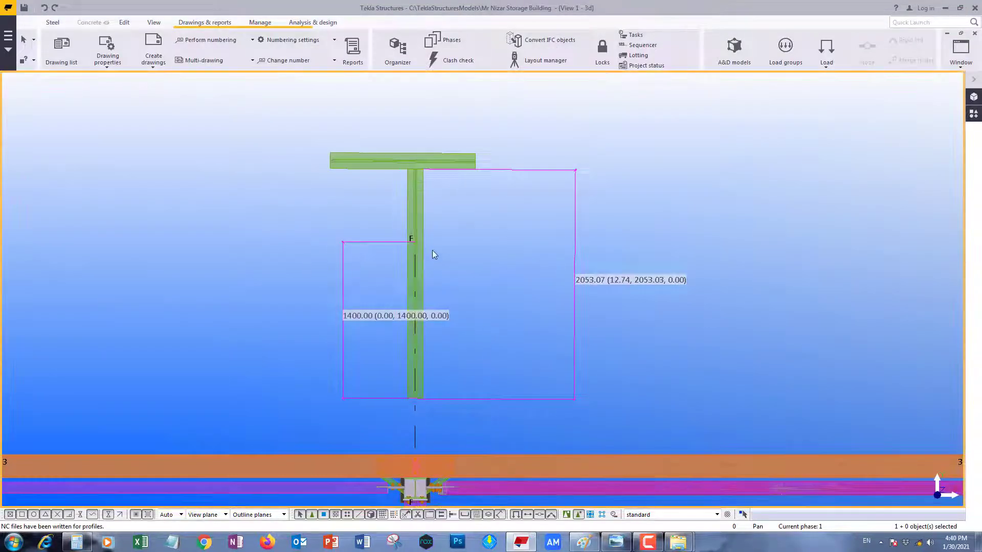
- Export the beam's NC file again through the NC file export settings
left_click(8, 35)
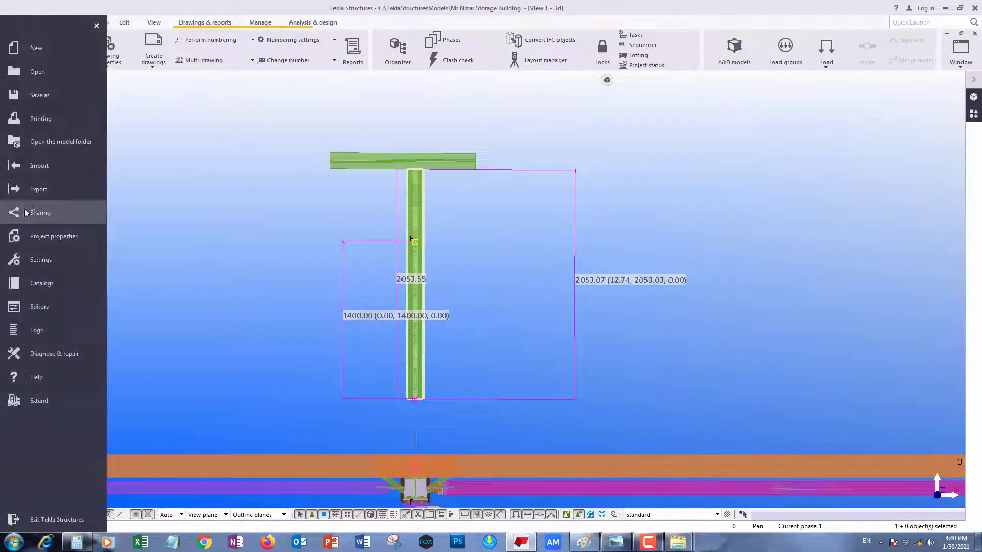
left_click(38, 188)
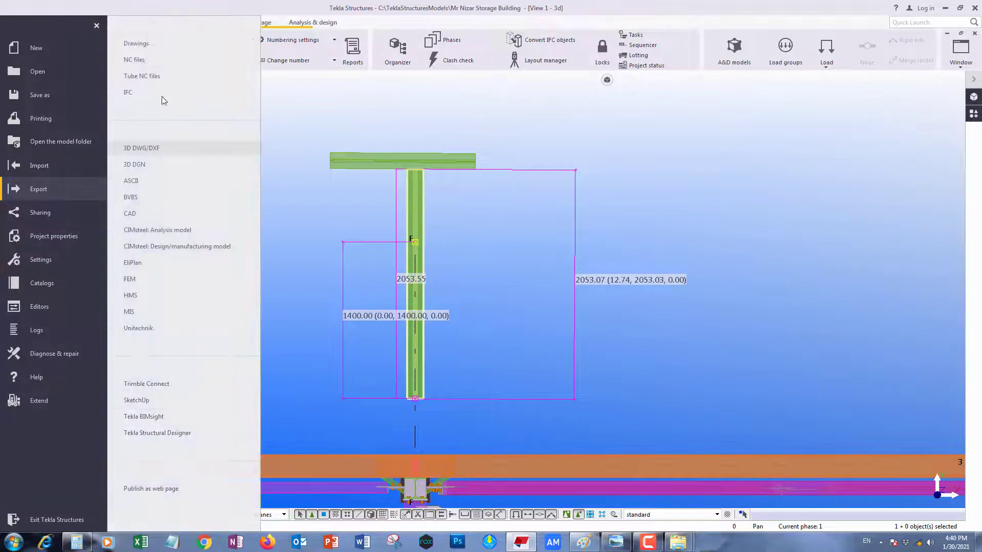
left_click(134, 59)
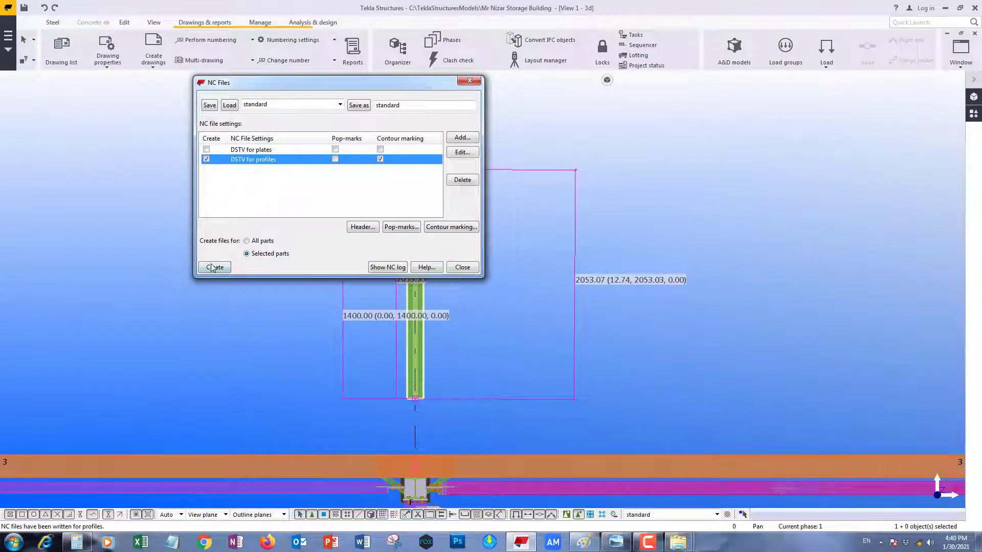
left_click(462, 267)
- Open M85.nc1 in Notepad++, confirm line 11 reads 2053.55, and close it
mouse_move(678, 542)
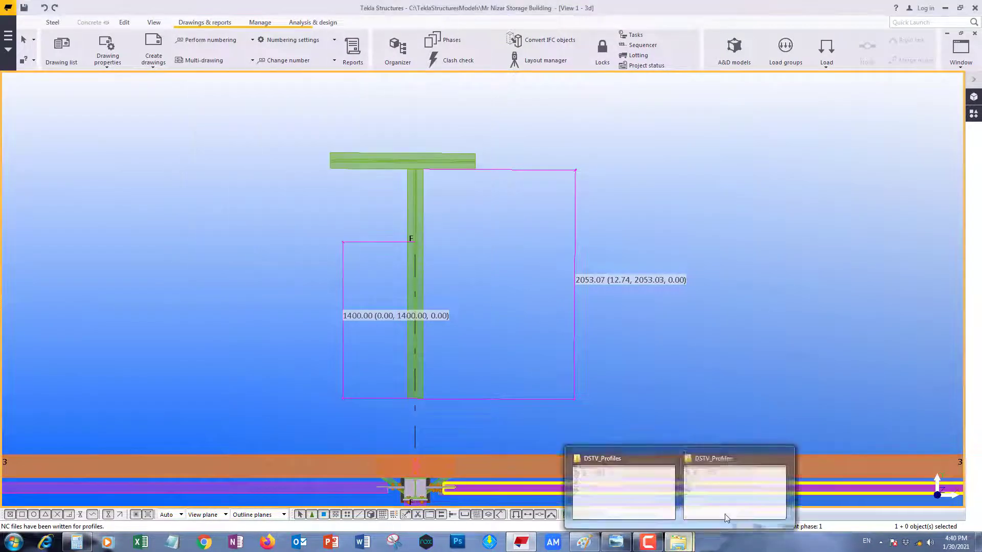
left_click(725, 514)
right_click(160, 66)
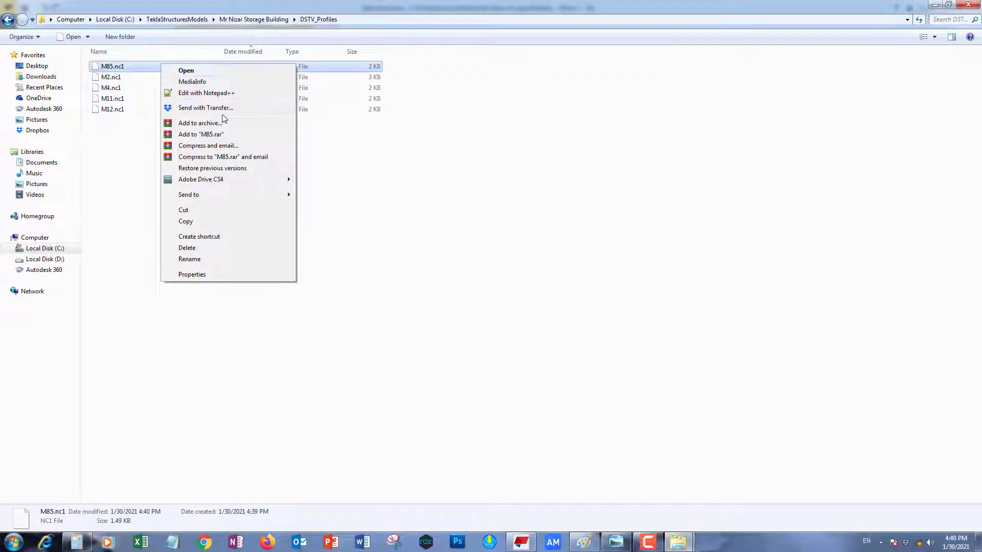
left_click(217, 96)
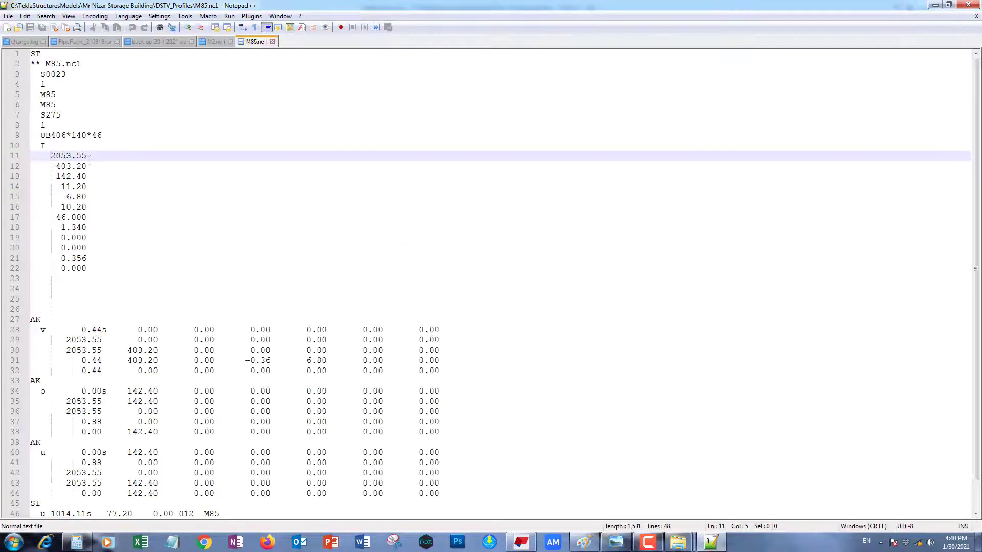
left_click_drag(90, 160, 60, 156)
key("alt+F4")
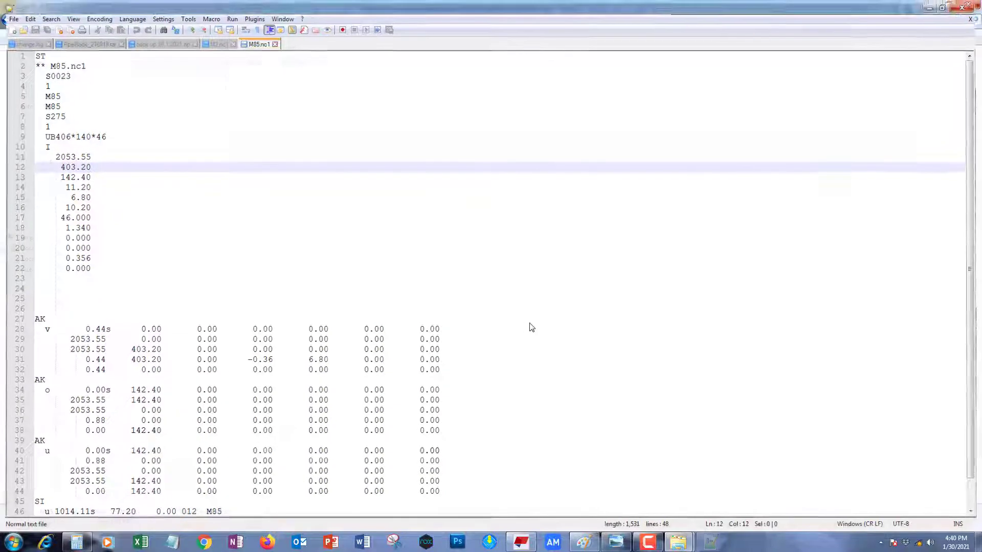
left_click(520, 542)
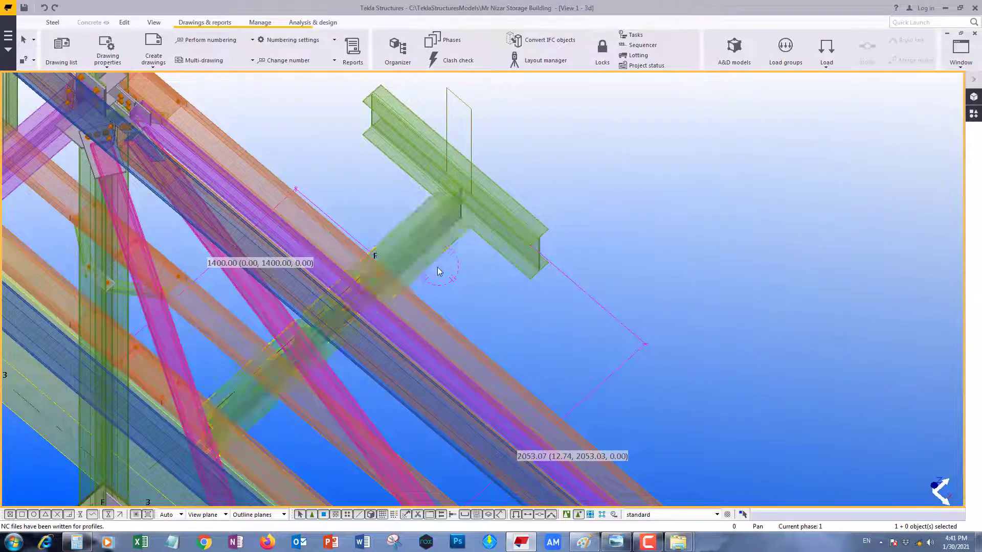
- Select the short green cross beam above grid F/3 and delete it
scroll(438, 270, "down", 2)
left_click(402, 273)
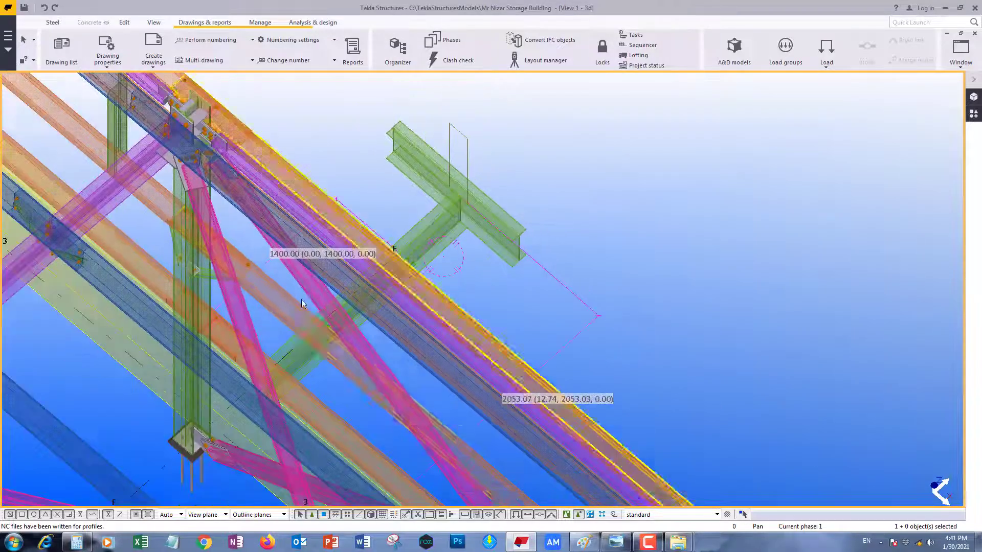
left_click(275, 345)
key("ctrl+p")
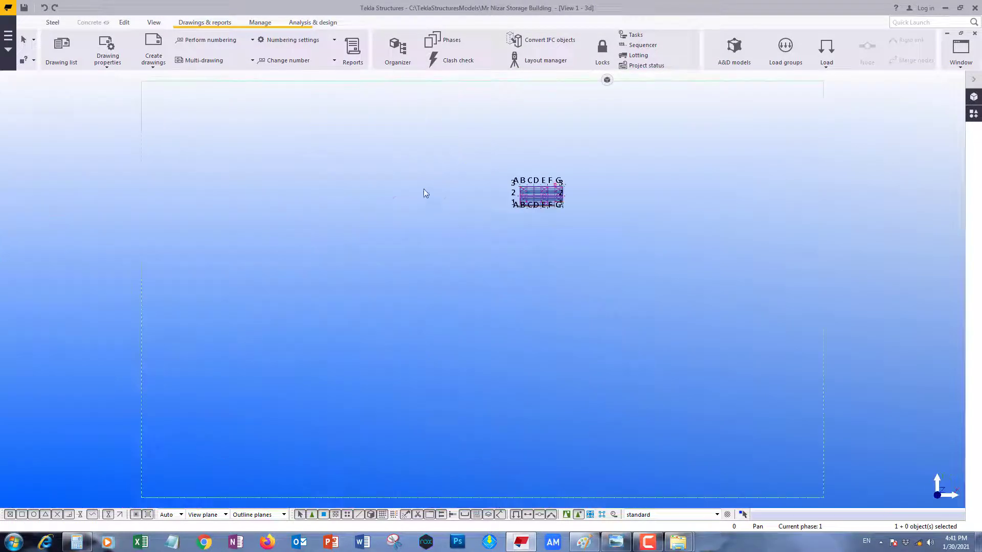
scroll(489, 238, "up", 8)
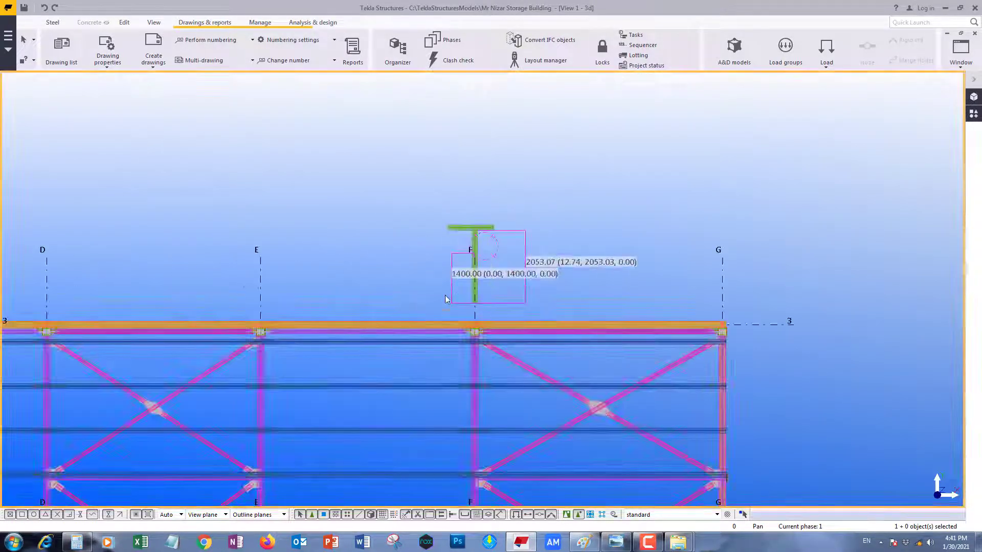
key("Delete")
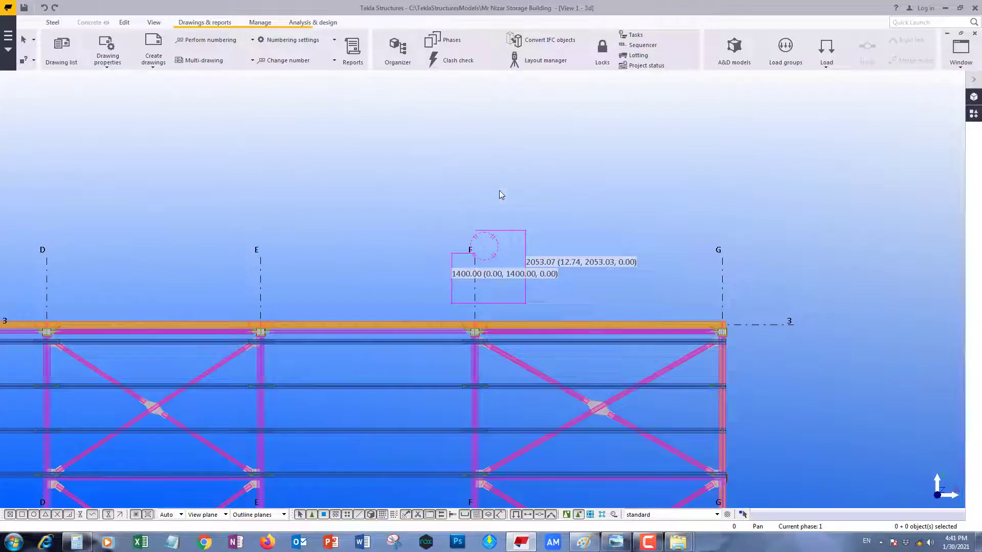
- Fit and zoom out the view to show the whole frame across grids A–G and 1–3
right_click(431, 184)
right_click(373, 169)
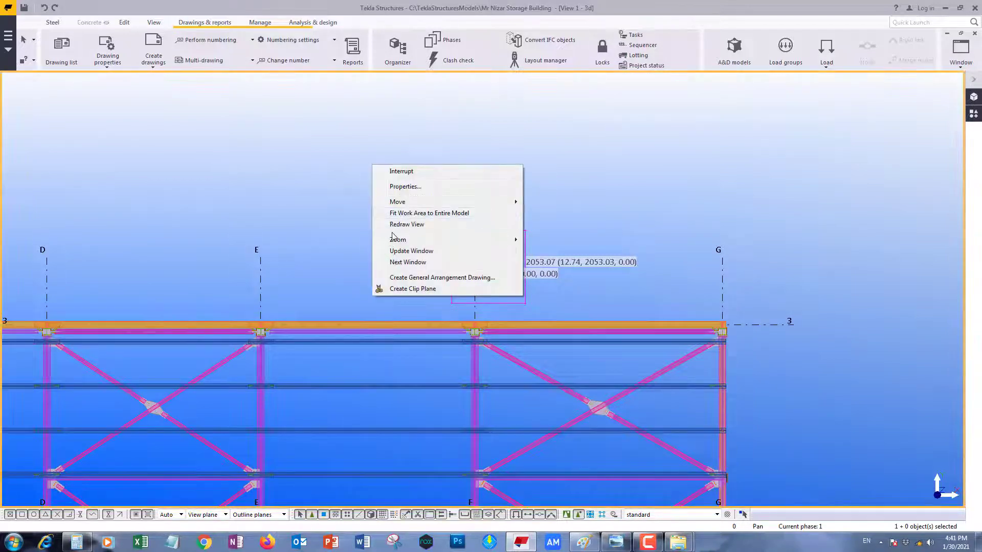
left_click(403, 231)
scroll(372, 212, "down", 3)
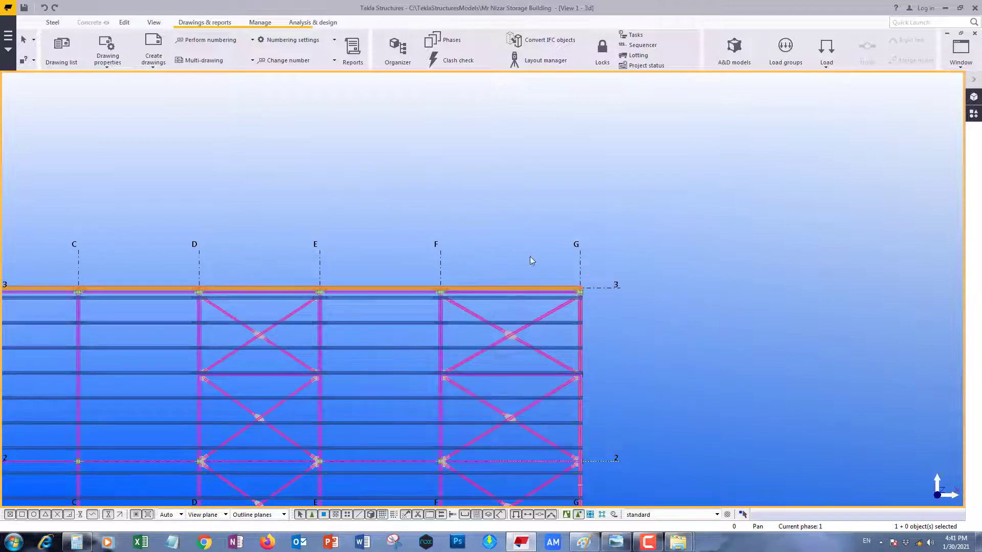
key("Escape")
scroll(401, 201, "down", 4)
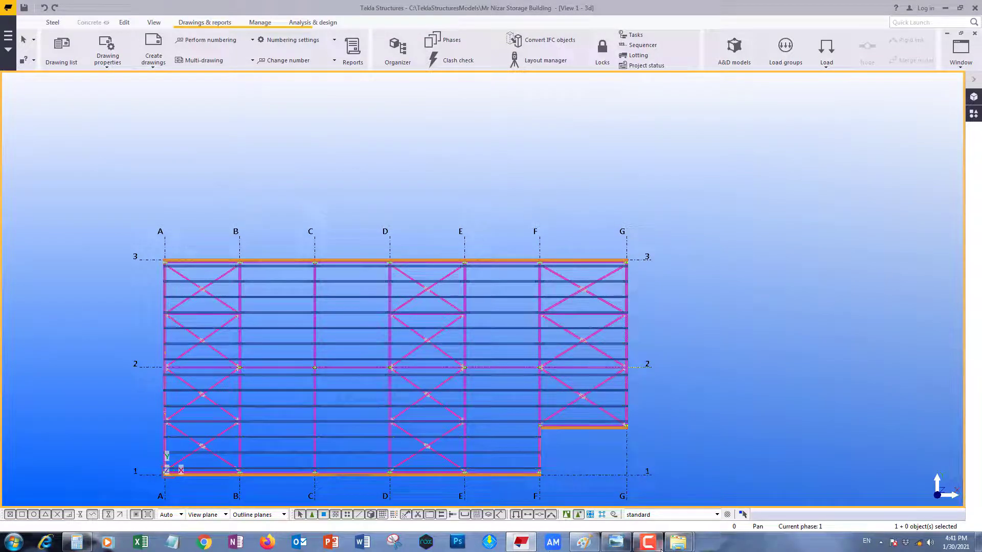
- Start a new blank picture in Paint, discarding the old sketch without saving
left_click(584, 543)
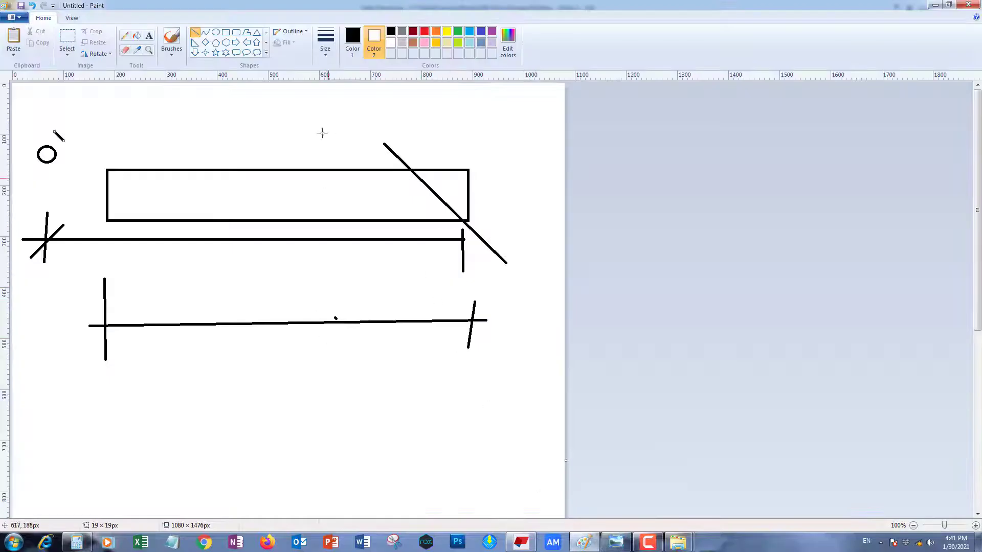
left_click(14, 18)
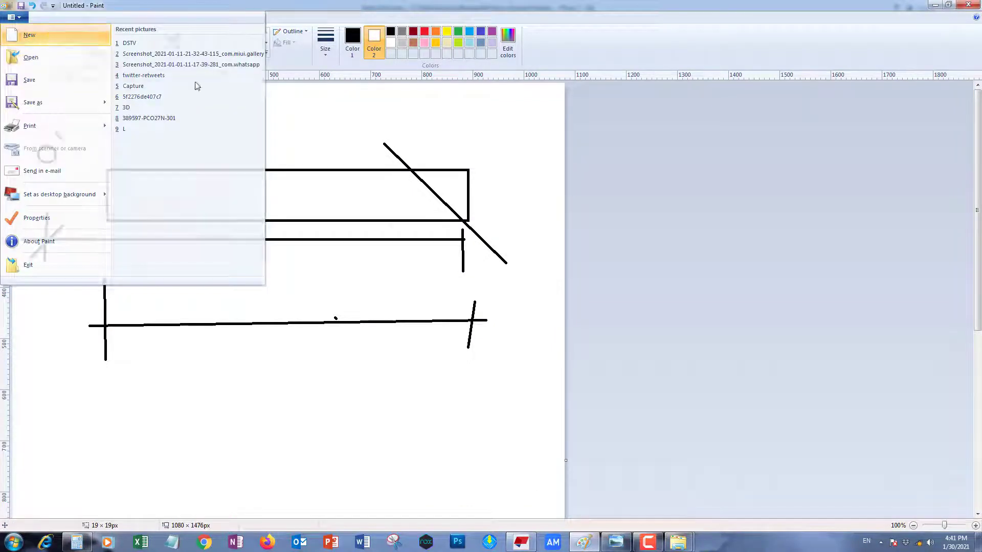
left_click(29, 35)
left_click(503, 274)
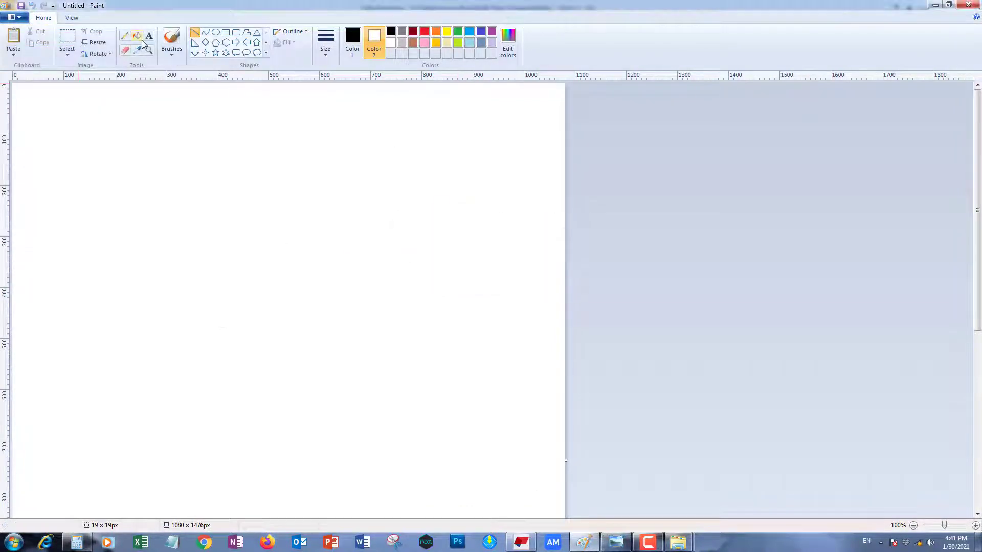
- Draw a long rectangle with slanted cut lines through its left and right ends
left_click(226, 32)
left_click_drag(123, 164, 471, 232)
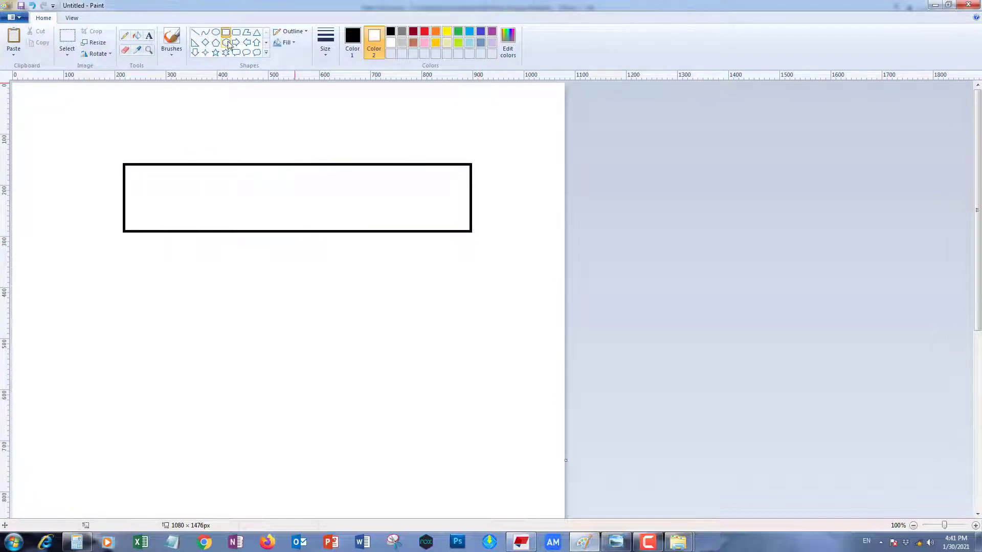
left_click(195, 32)
left_click_drag(386, 124, 521, 222)
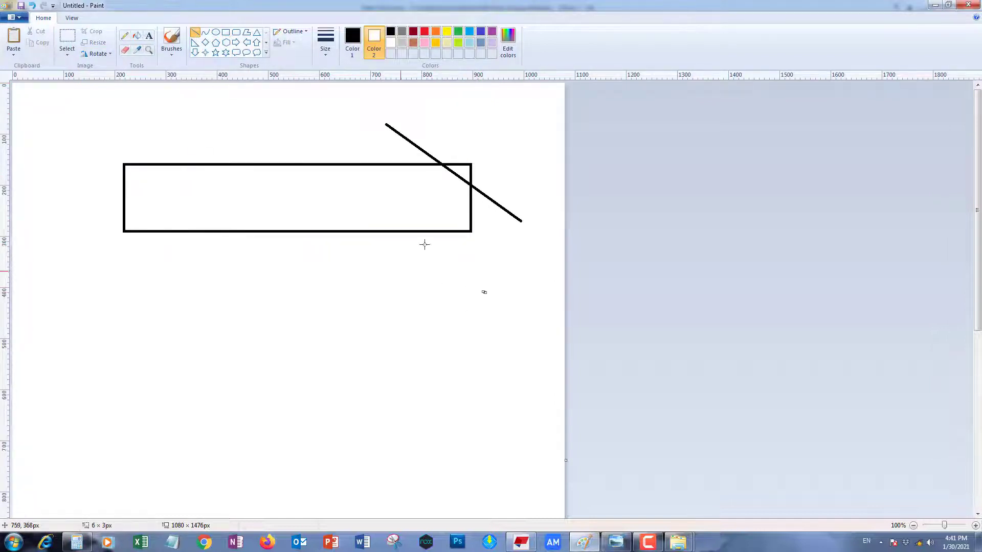
left_click_drag(401, 271, 477, 144)
left_click(361, 317)
left_click_drag(192, 137, 113, 287)
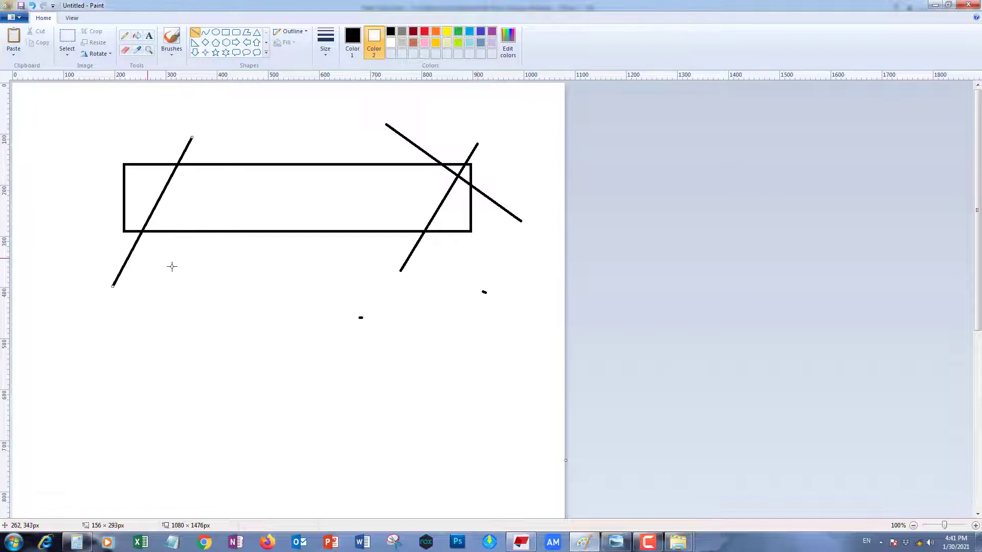
left_click_drag(185, 267, 141, 216)
left_click(223, 338)
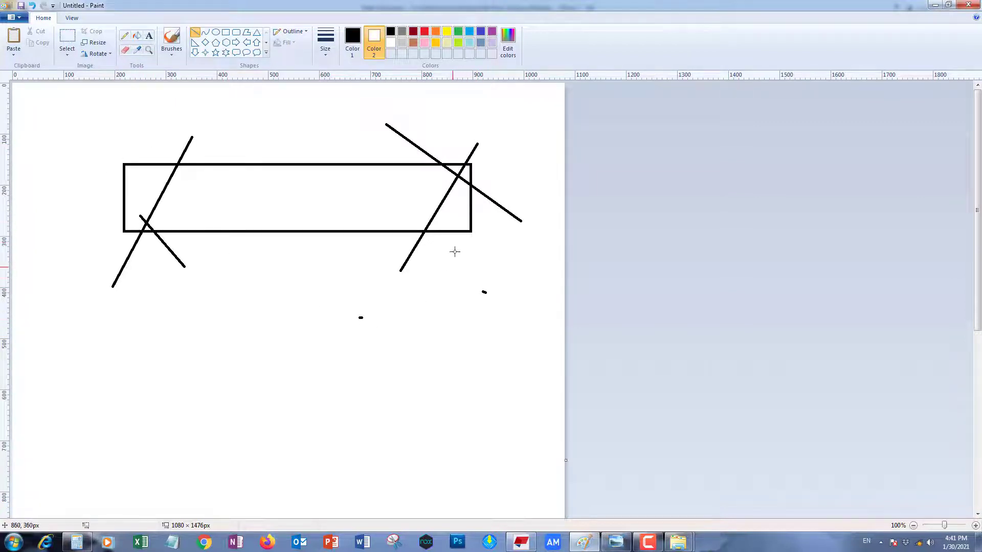
- Add dimension lines below and above the rectangle plus short marks, then return to Tekla Structures
mouse_move(458, 267)
left_mouse_down()
mouse_move(456, 304)
mouse_move(134, 292)
mouse_move(142, 304)
left_mouse_up()
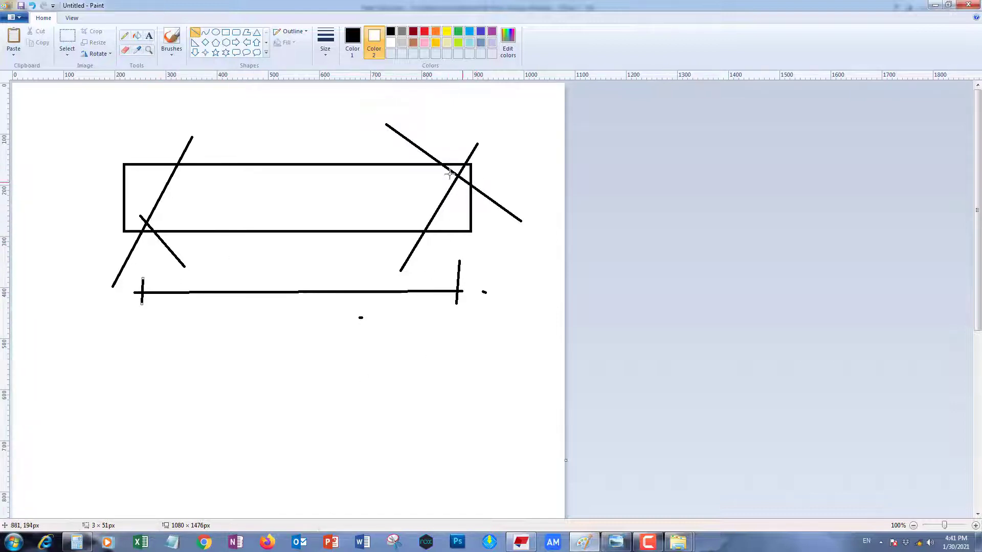
mouse_move(474, 112)
left_mouse_down()
mouse_move(82, 132)
mouse_move(122, 145)
left_mouse_up()
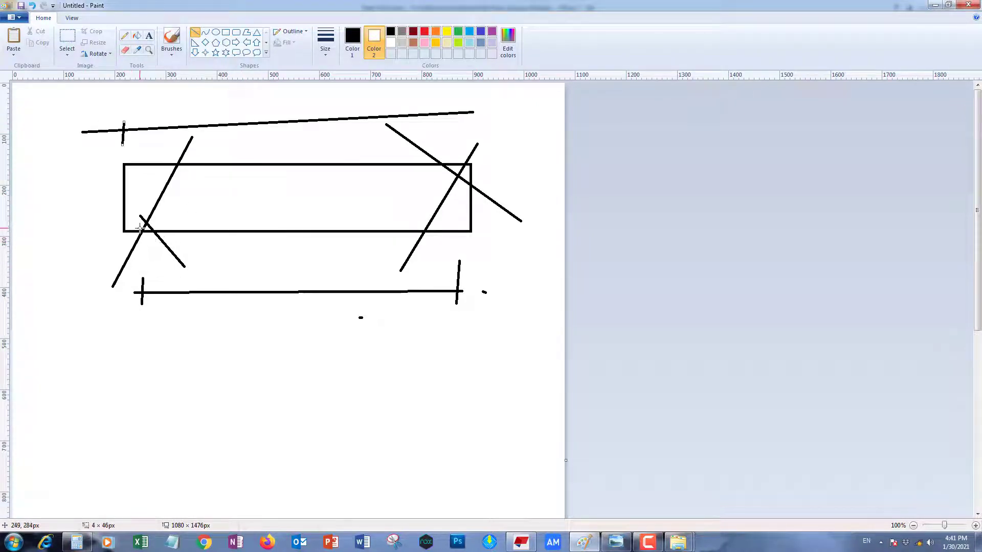
left_click_drag(139, 213, 139, 252)
mouse_move(472, 141)
left_mouse_down()
mouse_move(473, 187)
mouse_move(432, 150)
left_mouse_up()
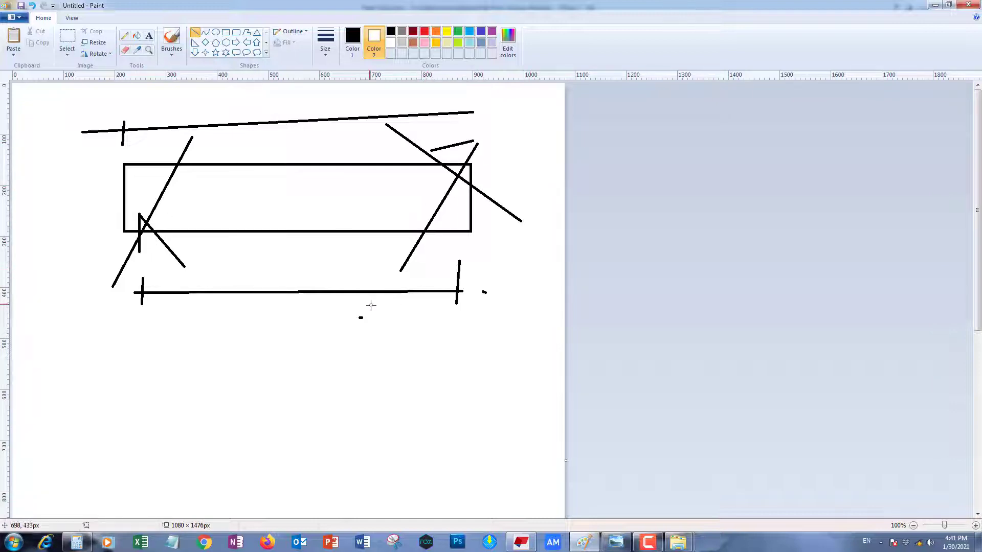
left_click(521, 542)
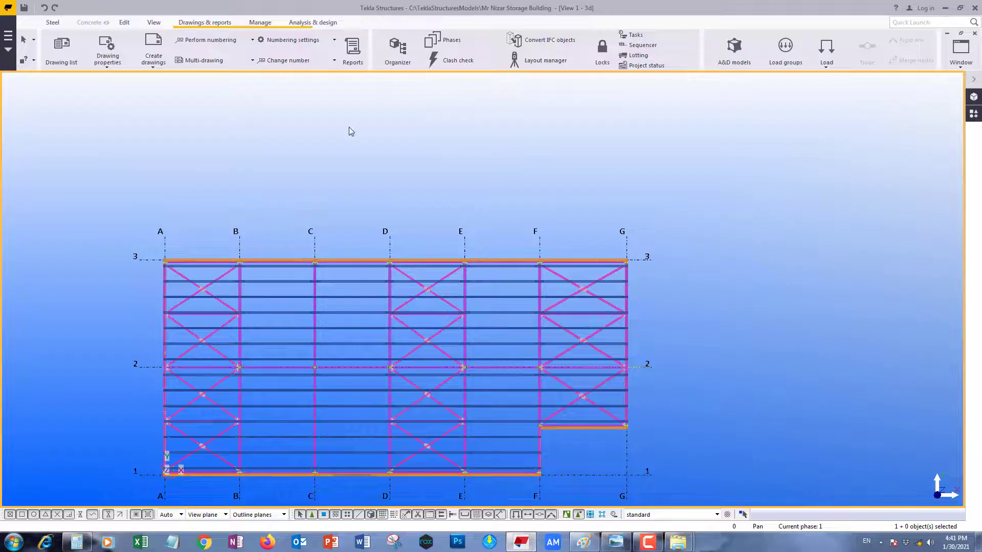
- Search Advanced Options for NET in all categories and confirm XS_DSTV_NET_LENGTH is TRUE
key("ctrl+e")
left_click(233, 94)
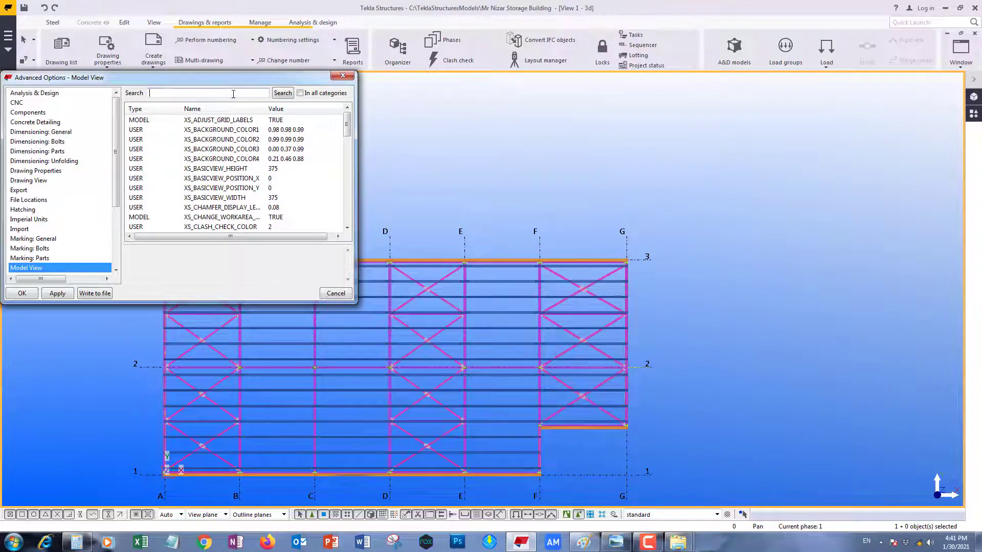
left_click(300, 93)
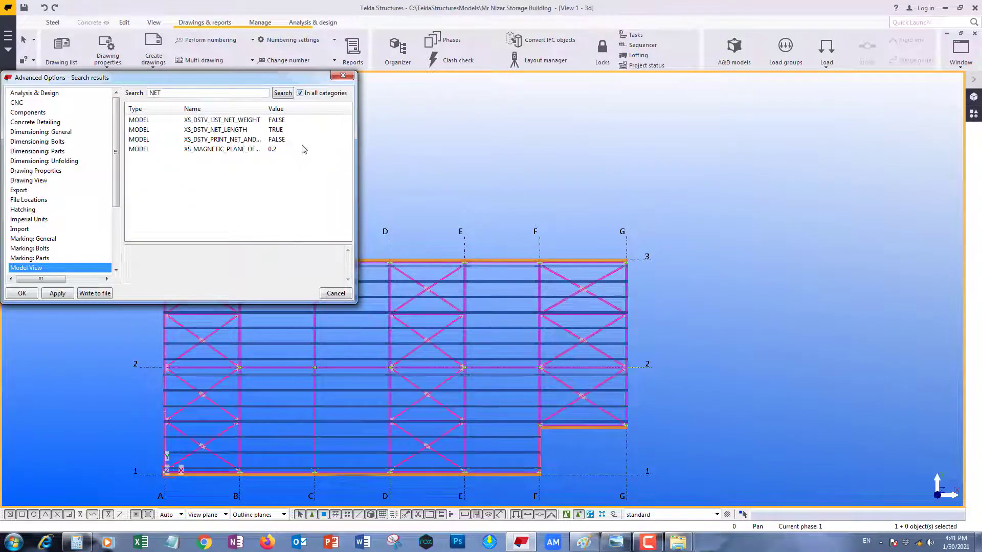
left_click(239, 131)
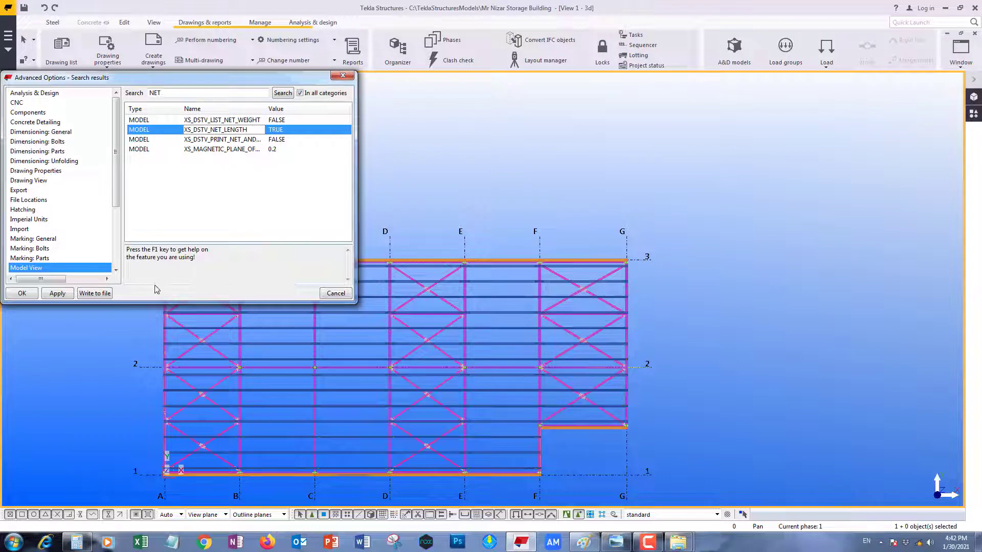